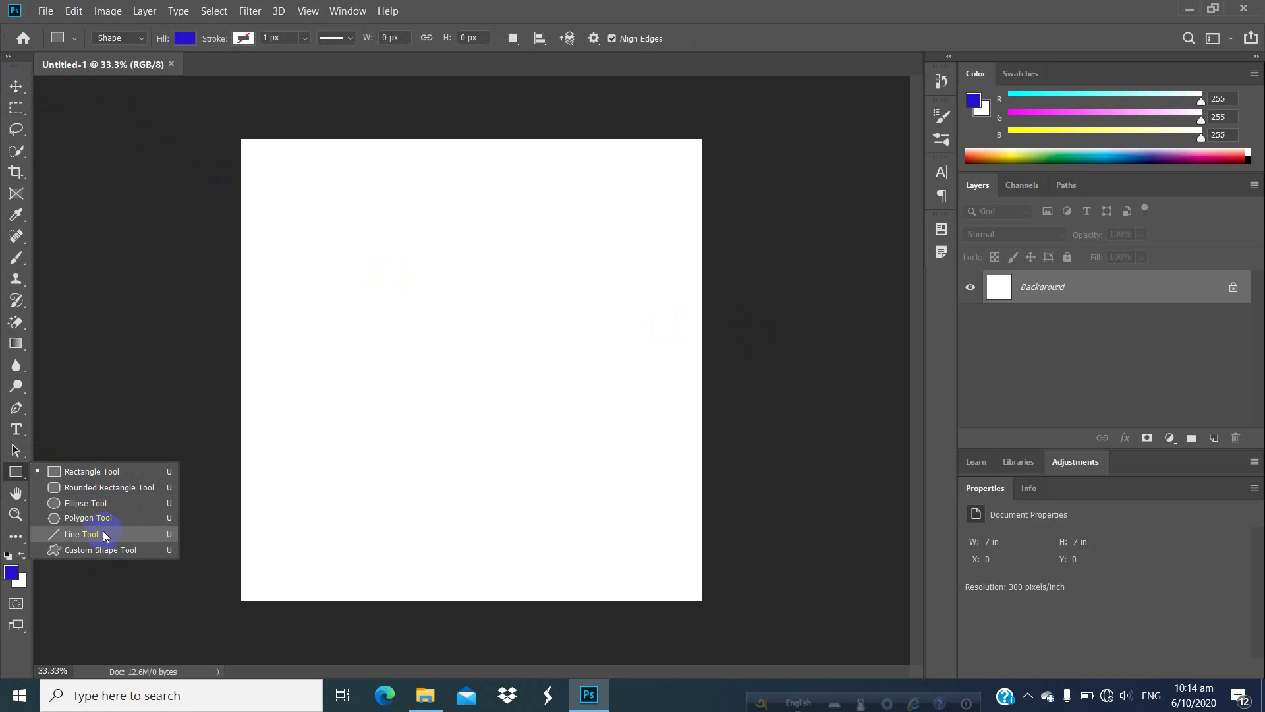
Draw a blue rectangle about 189 × 184 px near the canvas's upper-left corner with the Rectangle tool
click(113, 472)
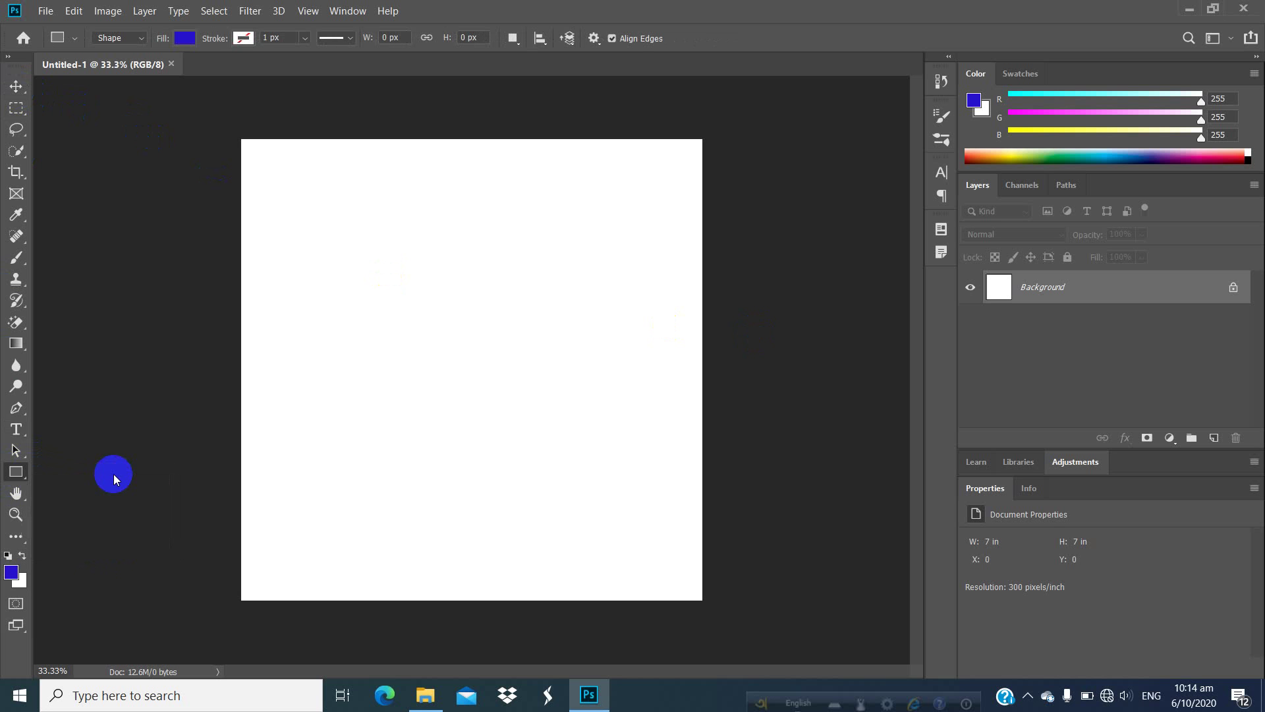
drag(285, 168, 328, 210)
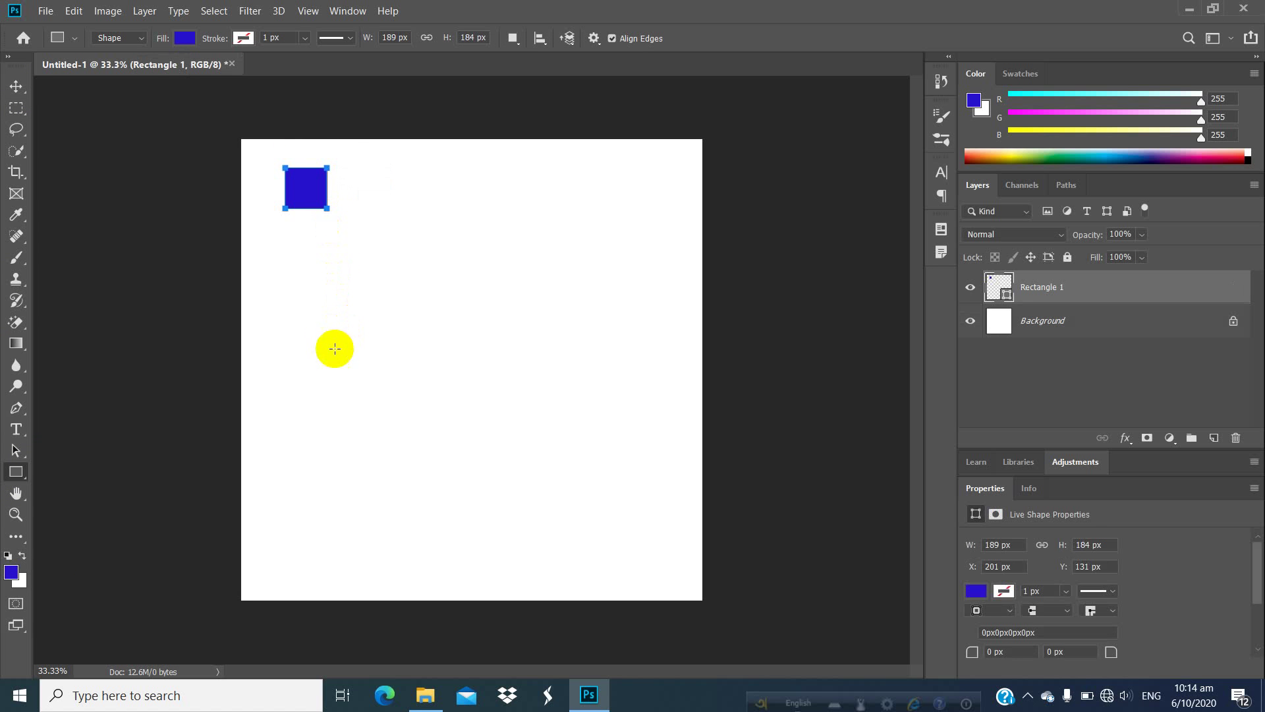
click(105, 223)
click(212, 544)
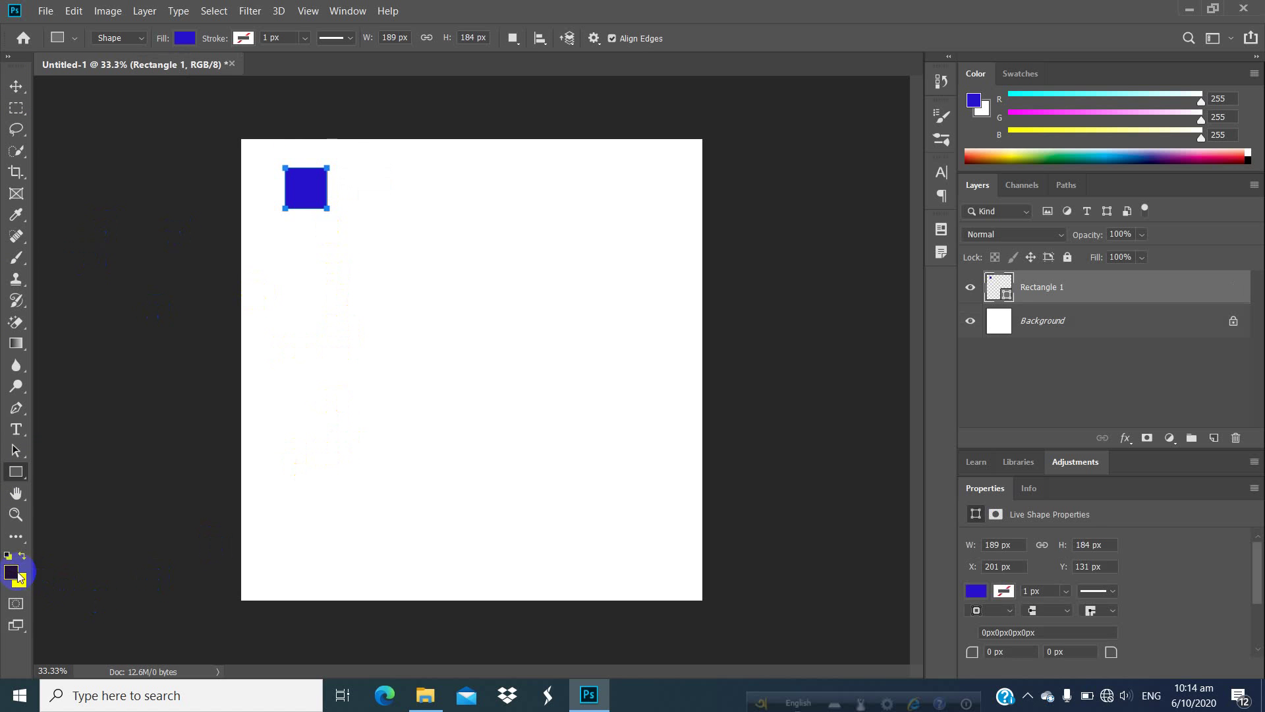
click(407, 133)
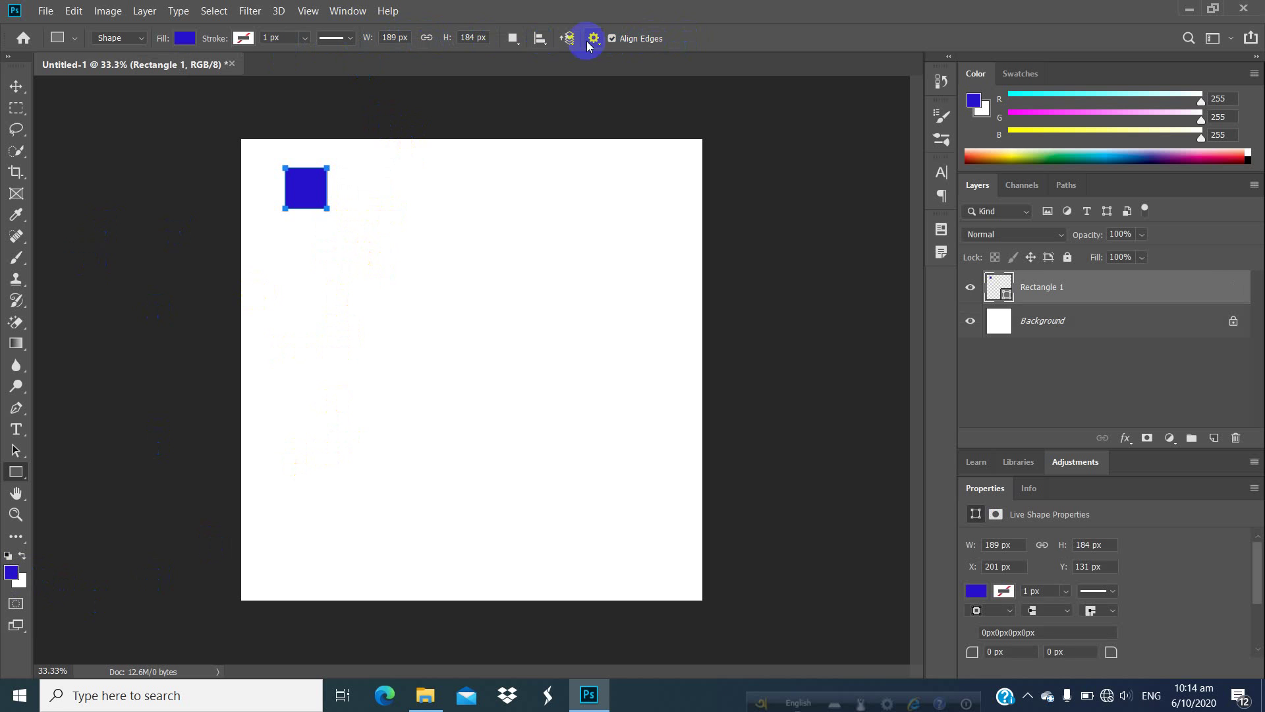
Hide the Properties panel and show it again
click(345, 11)
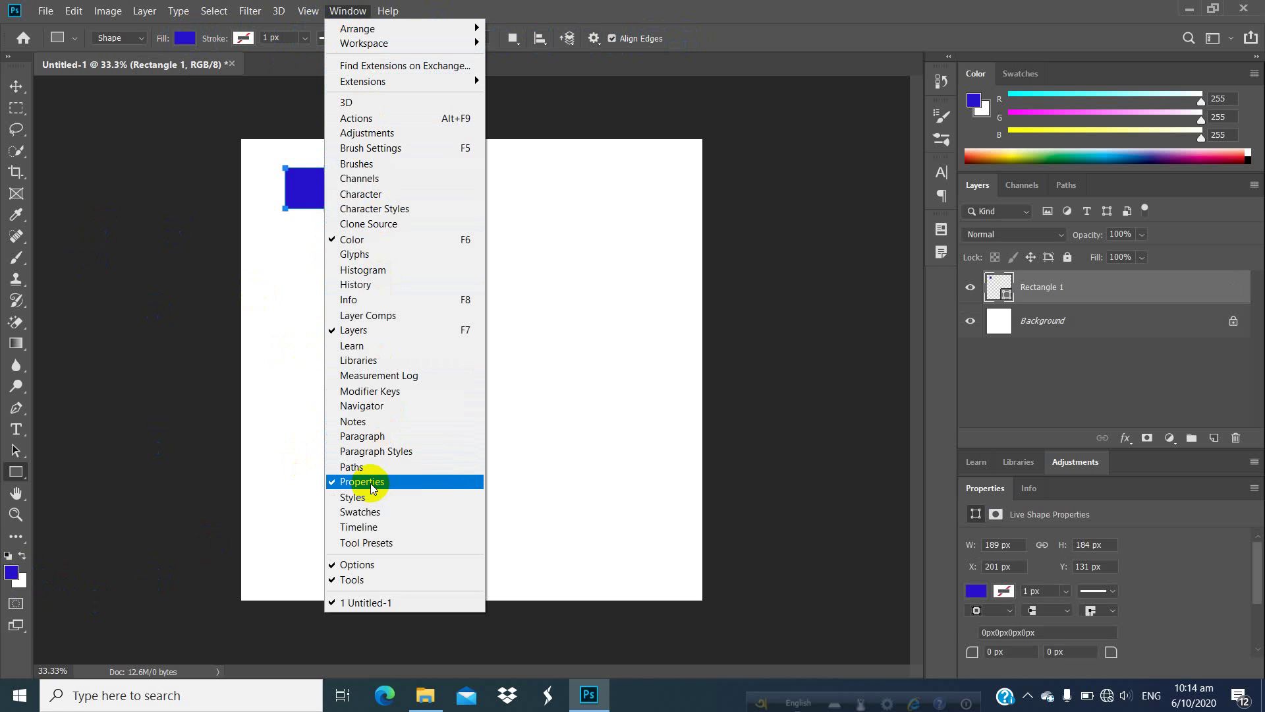
click(390, 481)
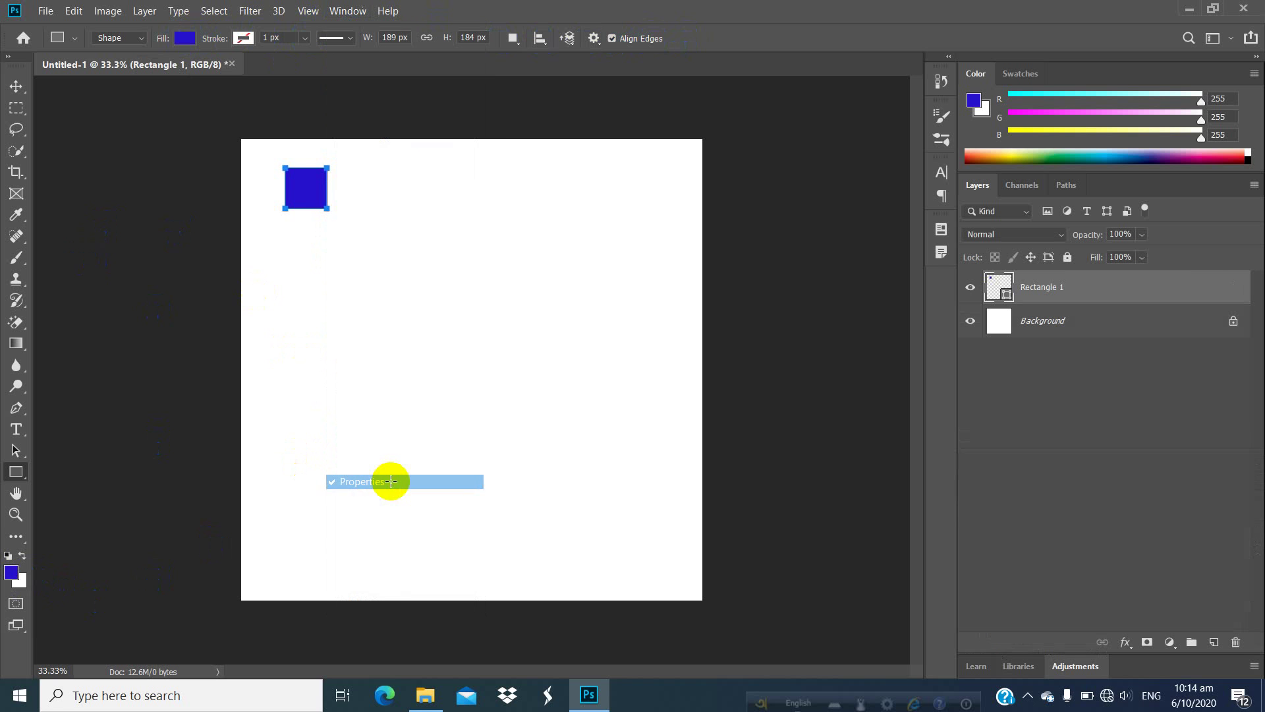
click(347, 11)
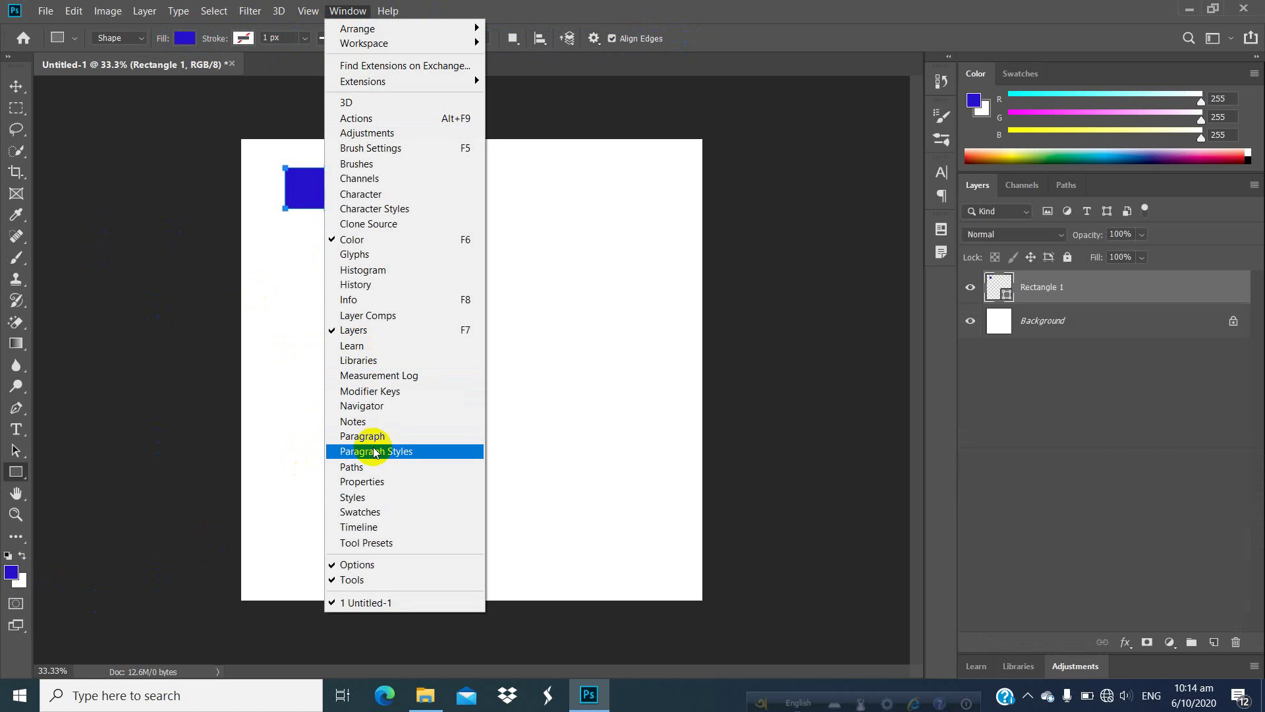
click(371, 488)
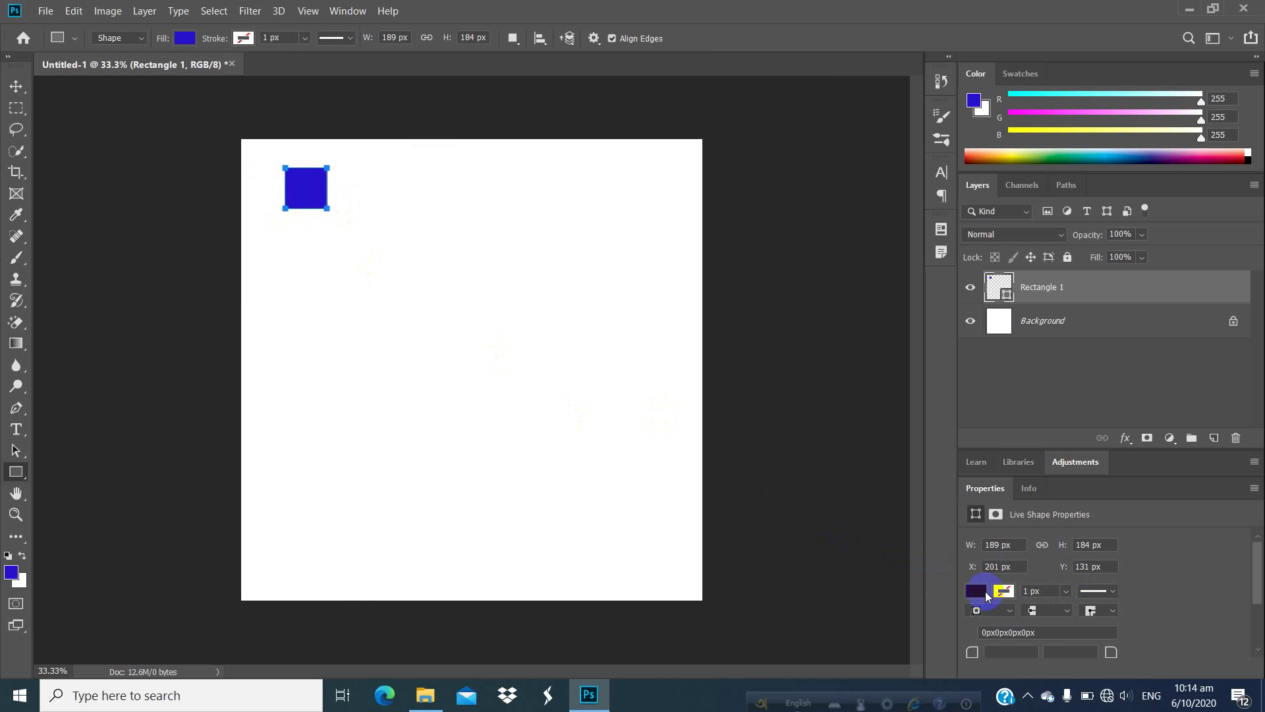
Set the rectangle's width and height to 300 px and its X and Y position to 200 px
click(1010, 546)
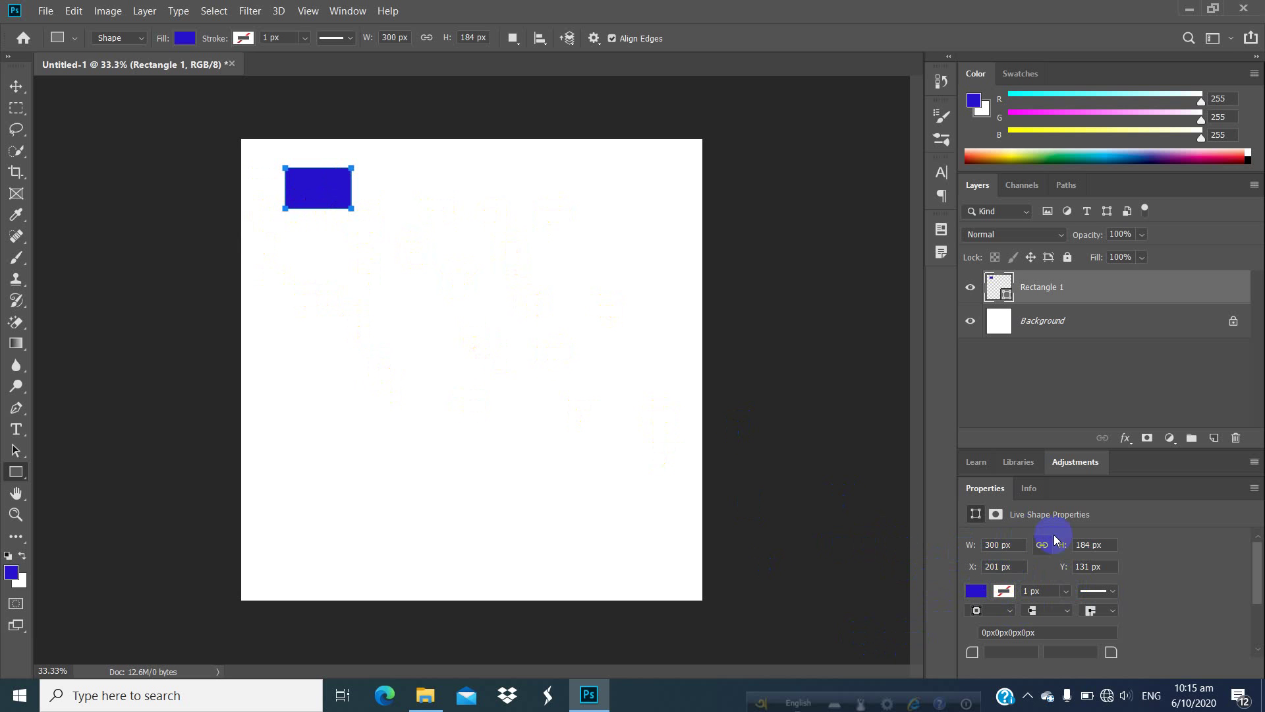
drag(1110, 544, 1072, 547)
text(300 px)
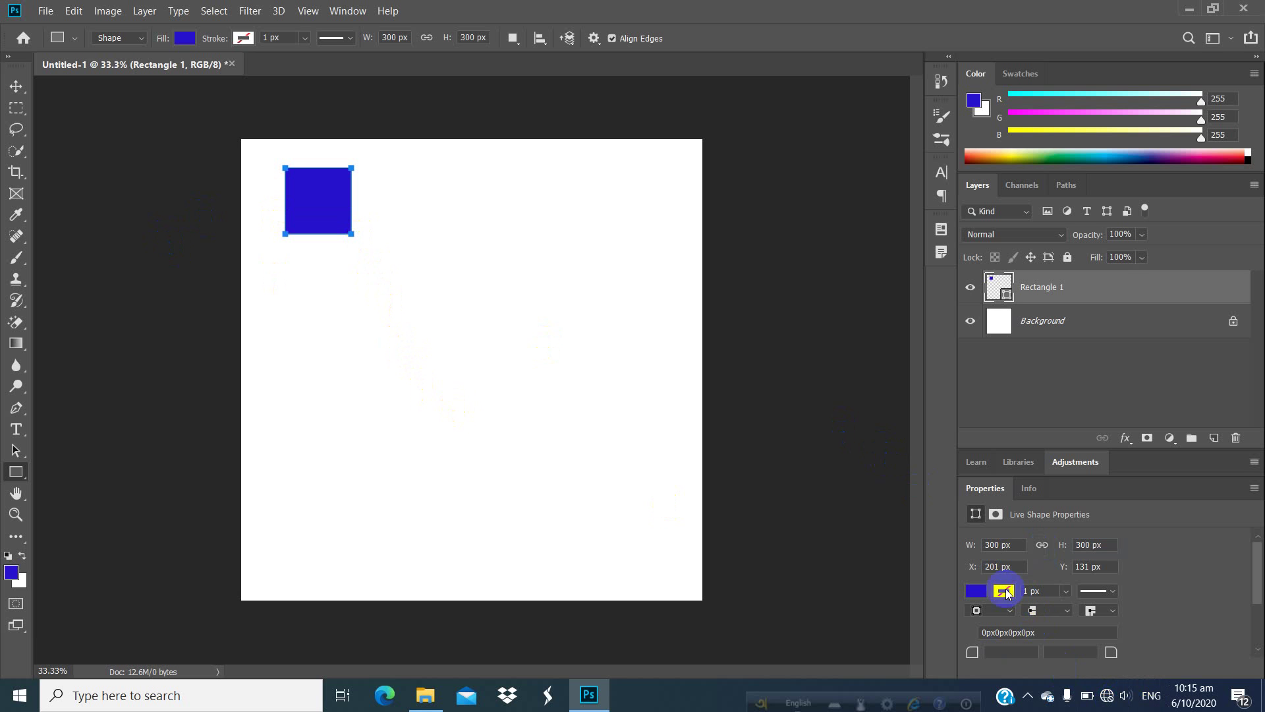
drag(1010, 567, 963, 569)
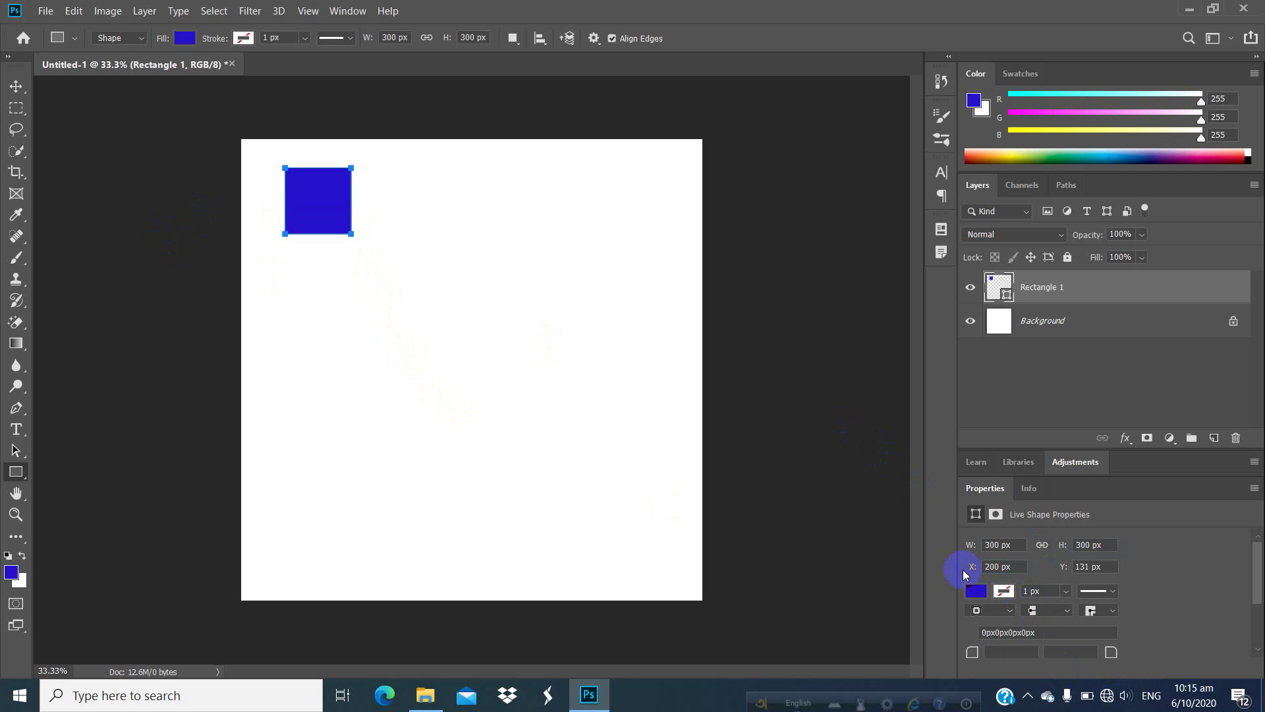
drag(1095, 566, 1061, 578)
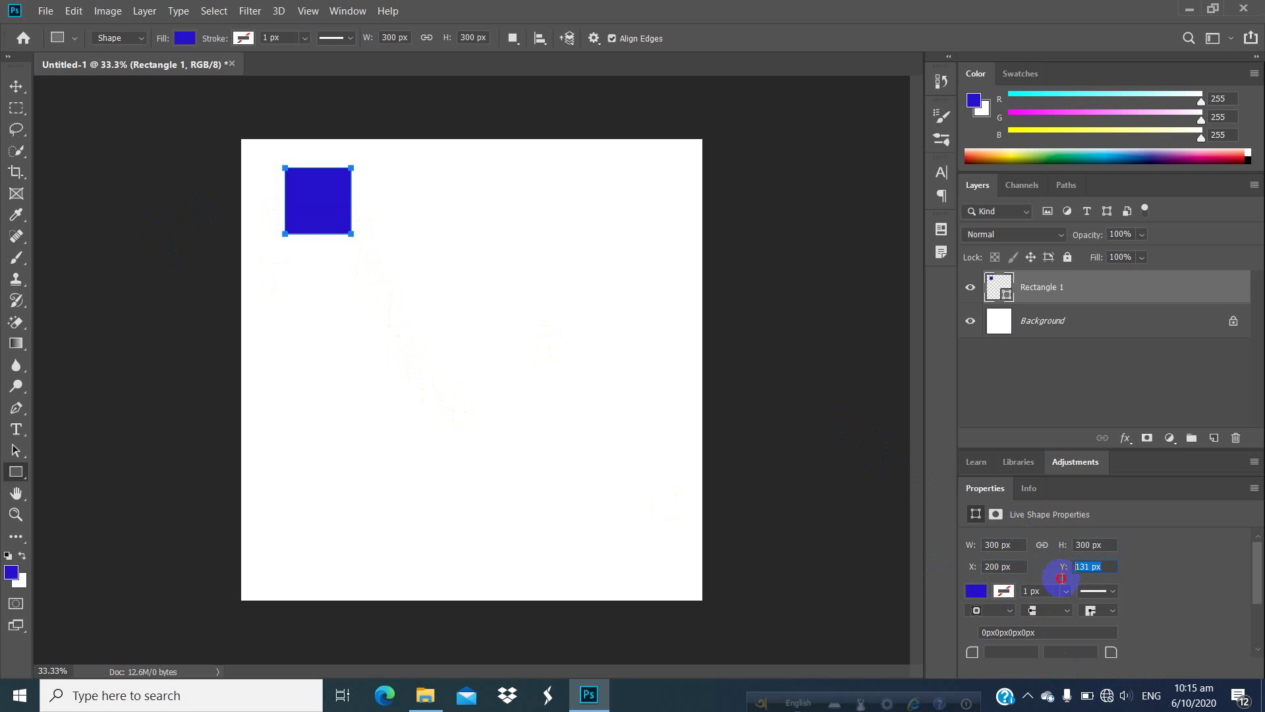
key(Return)
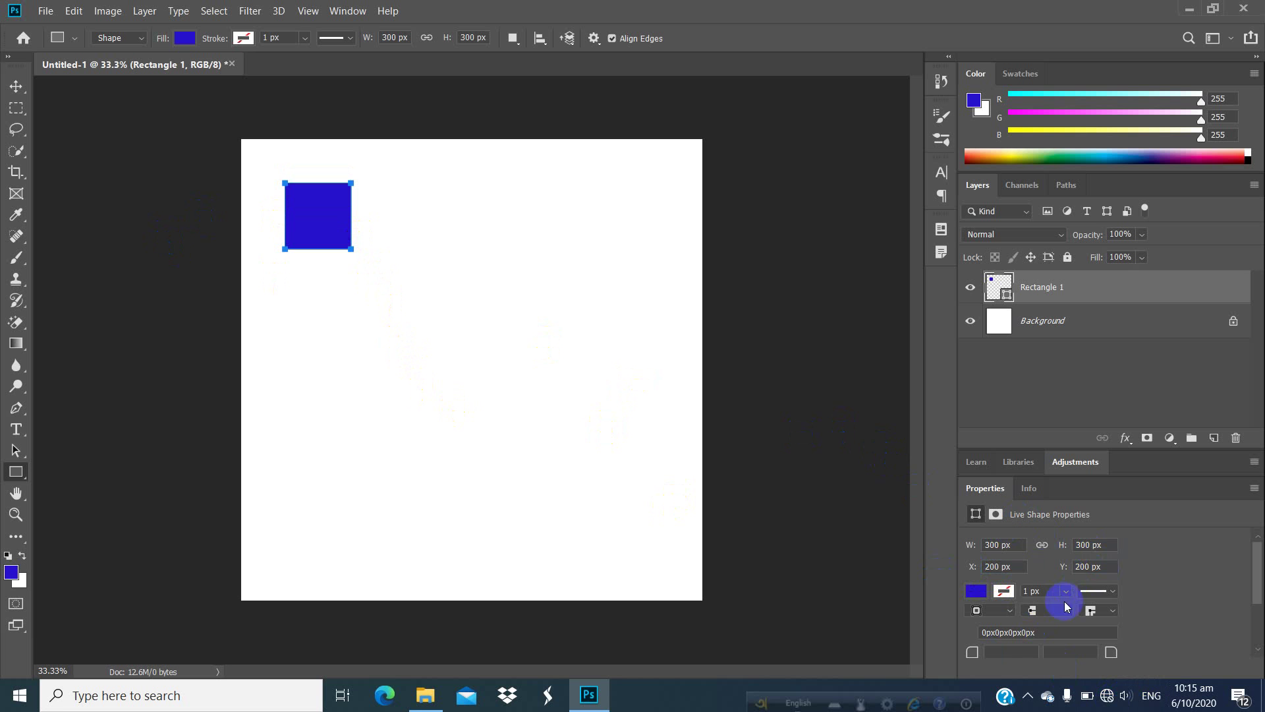
scroll(1011, 604, down, 1)
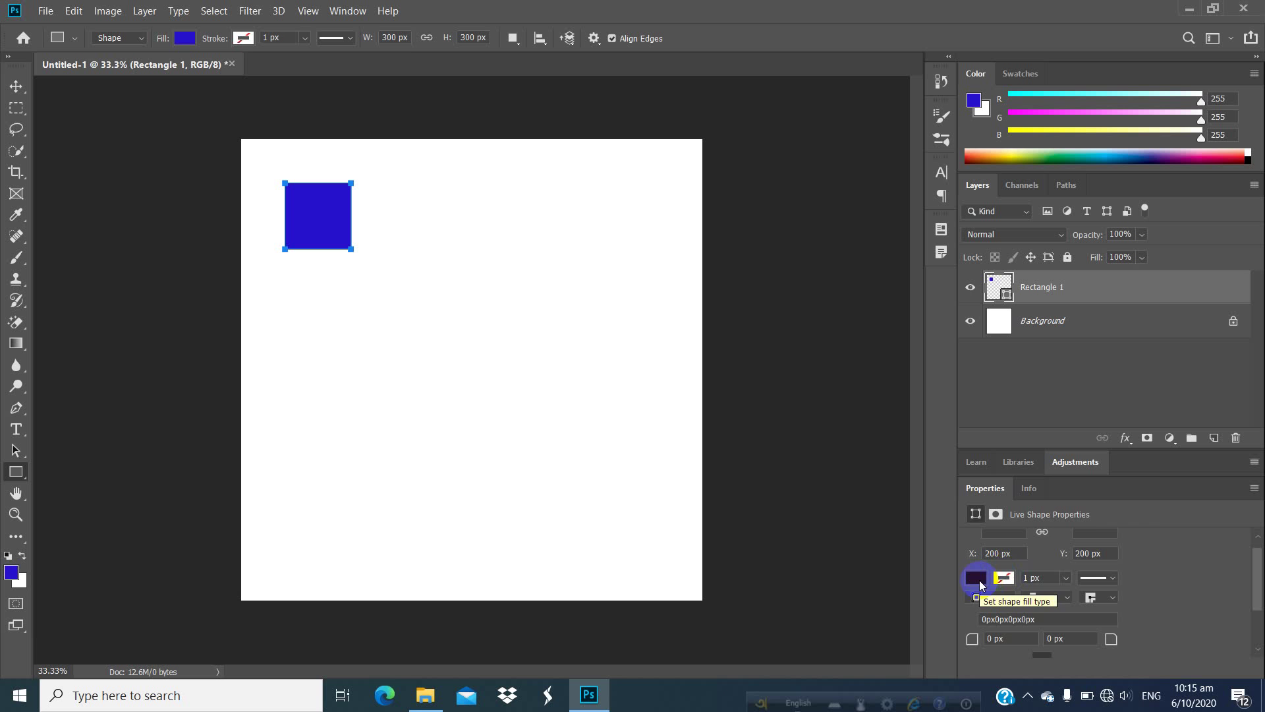
click(977, 579)
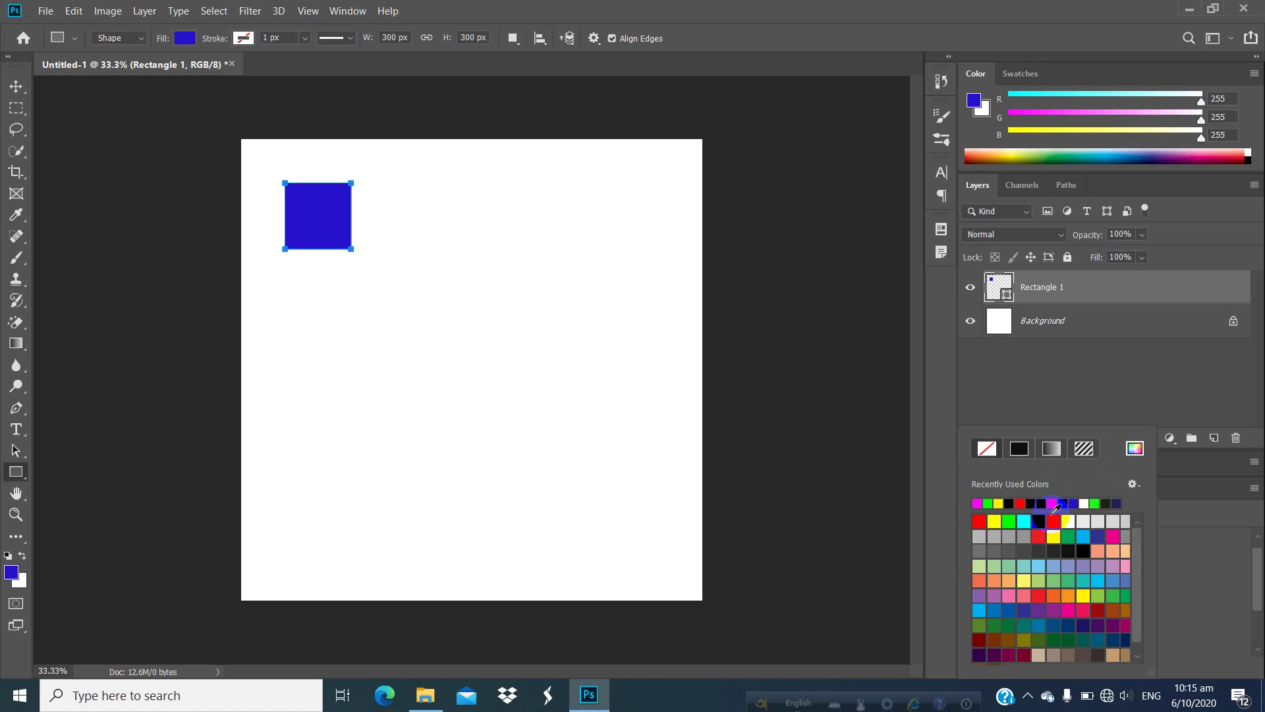
click(1166, 504)
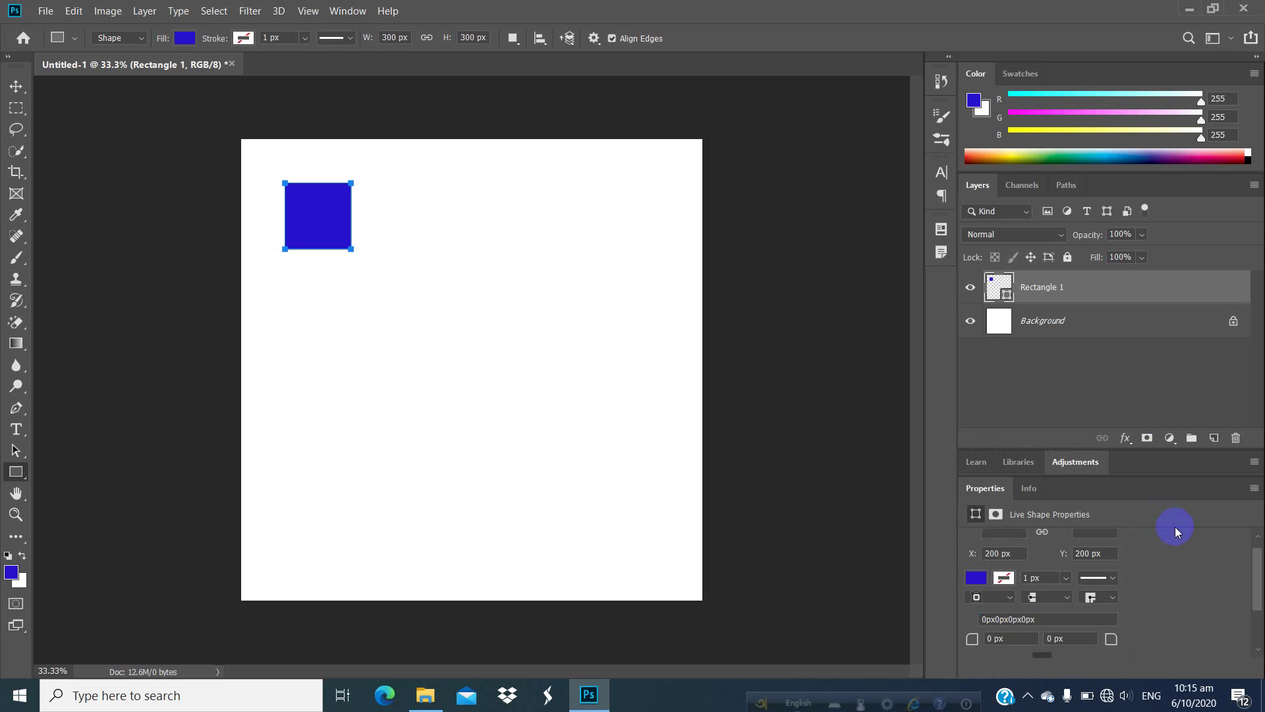
click(1105, 580)
click(1223, 533)
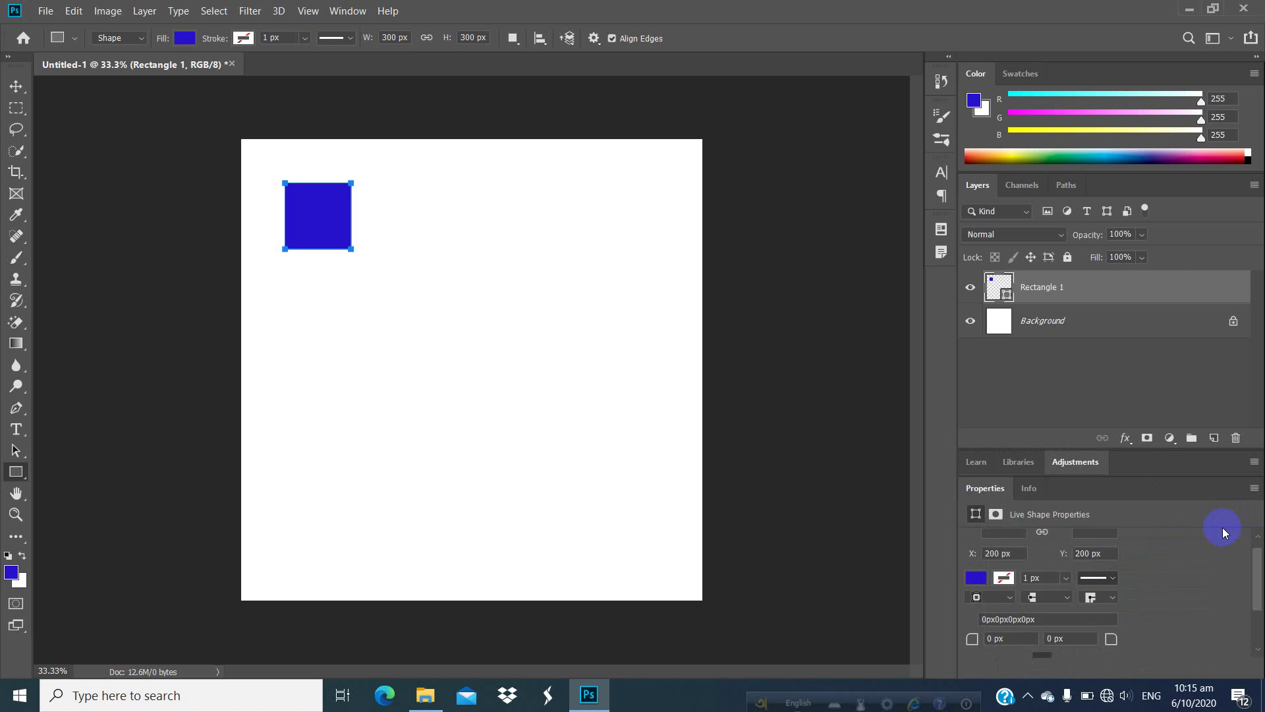
Set the rectangle's stroke color to red
click(1015, 572)
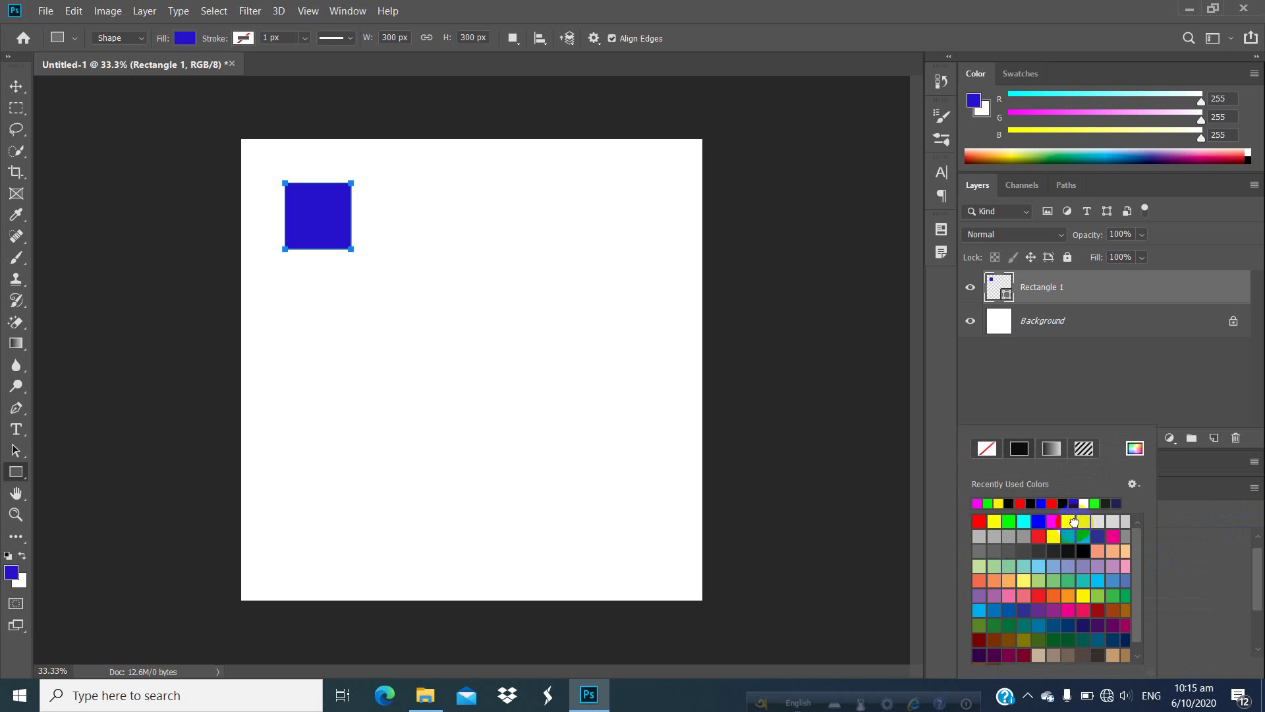
click(1074, 522)
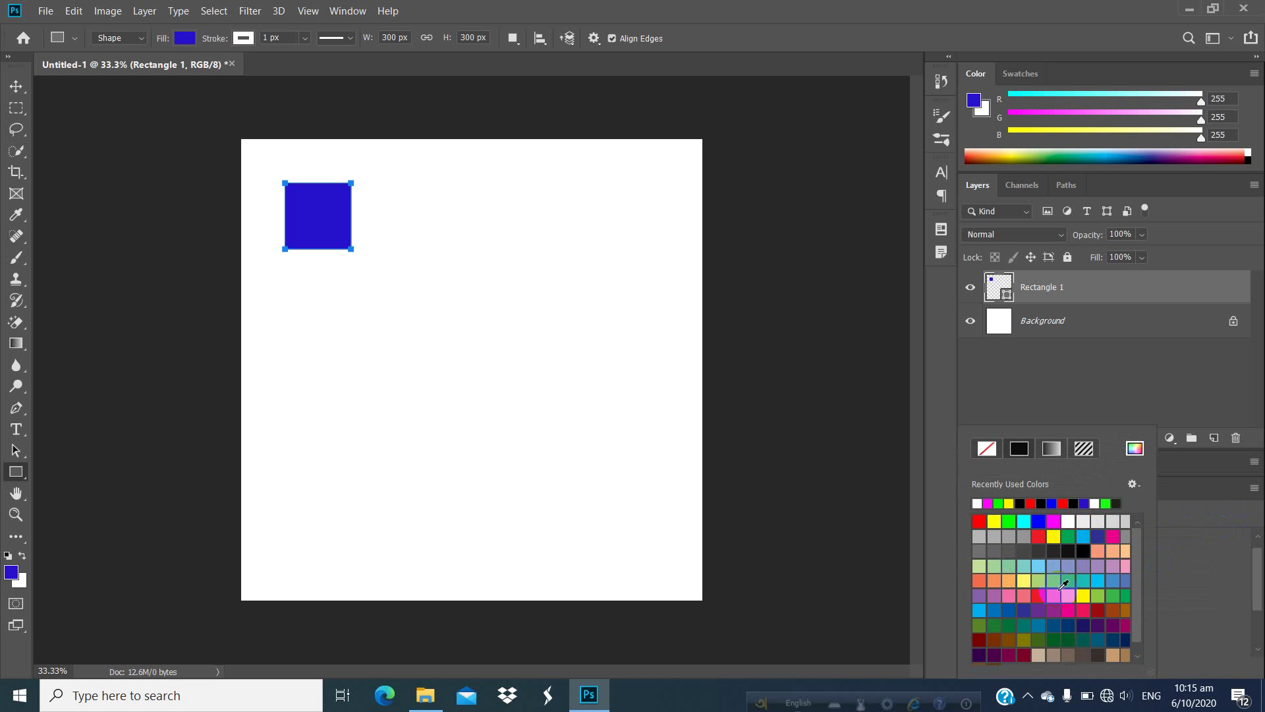
click(1040, 539)
click(1173, 535)
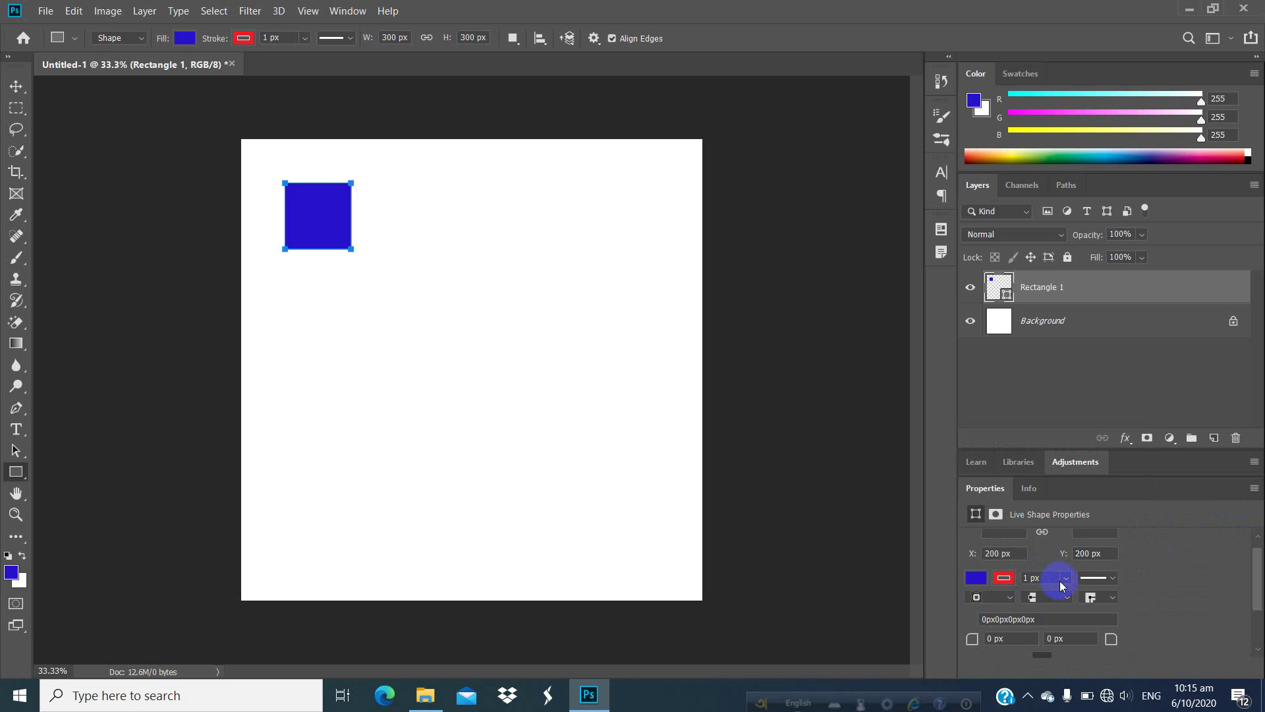
Try the rectangle's stroke width at 72.91 px and 0.73 px, and set it to 45.62 px
click(1065, 580)
drag(1072, 601, 1081, 601)
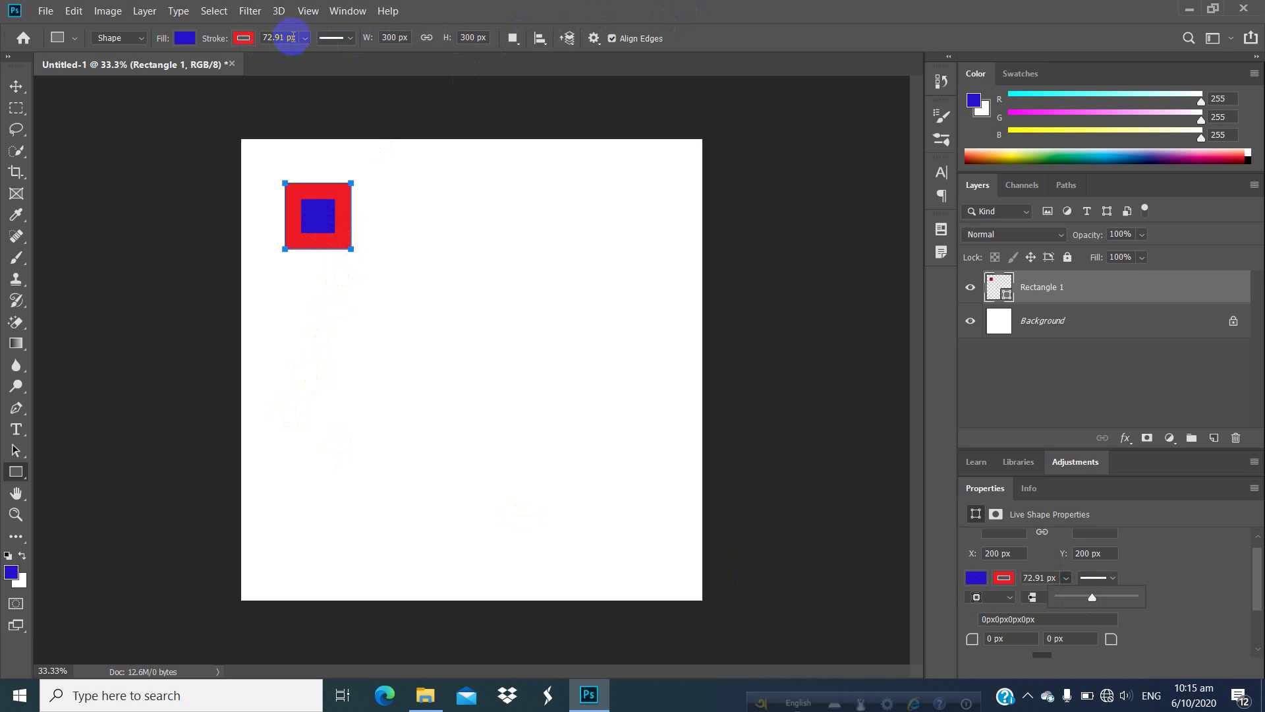
click(305, 41)
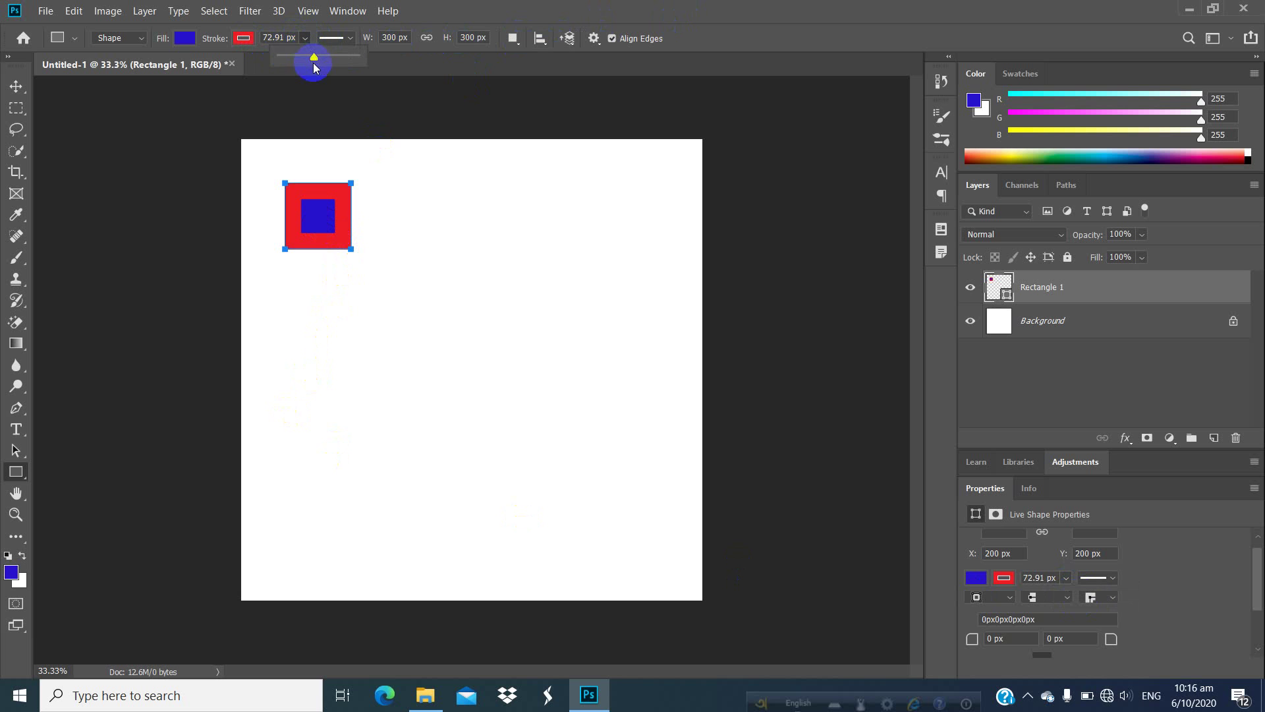
mouse_move(309, 57)
mouse_down()
mouse_move(276, 62)
mouse_move(288, 73)
mouse_up()
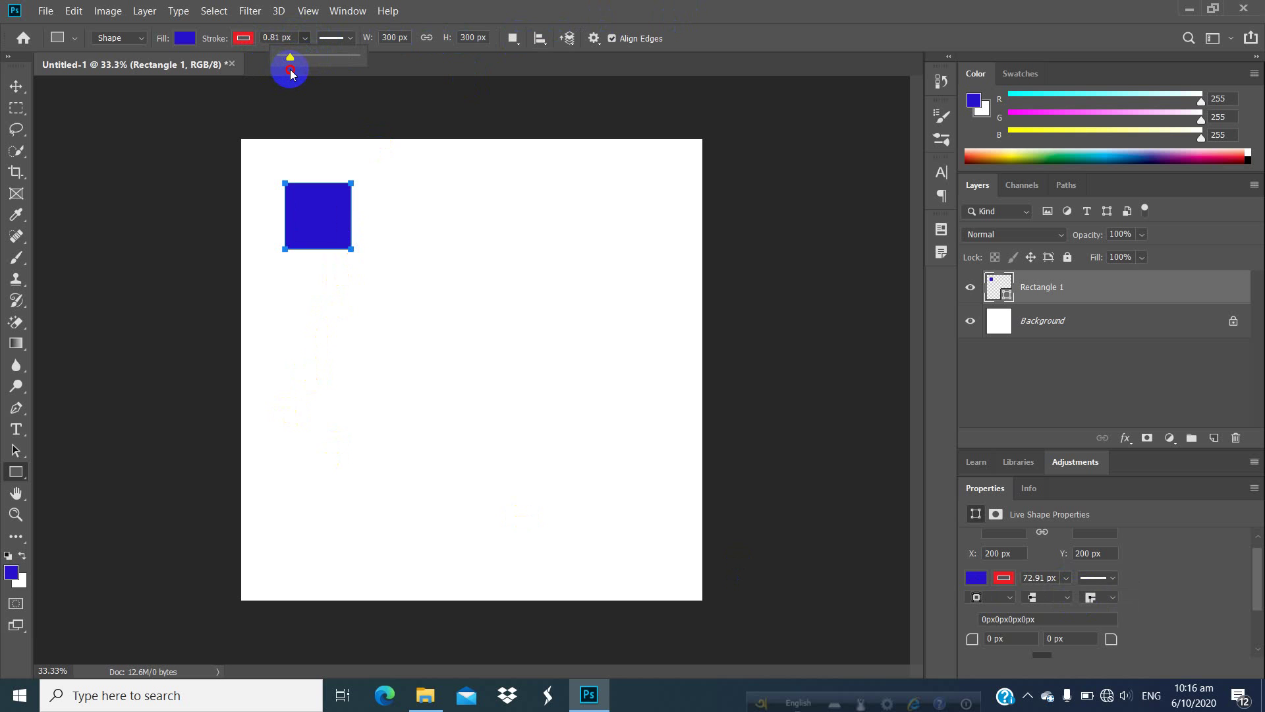
drag(294, 80, 291, 81)
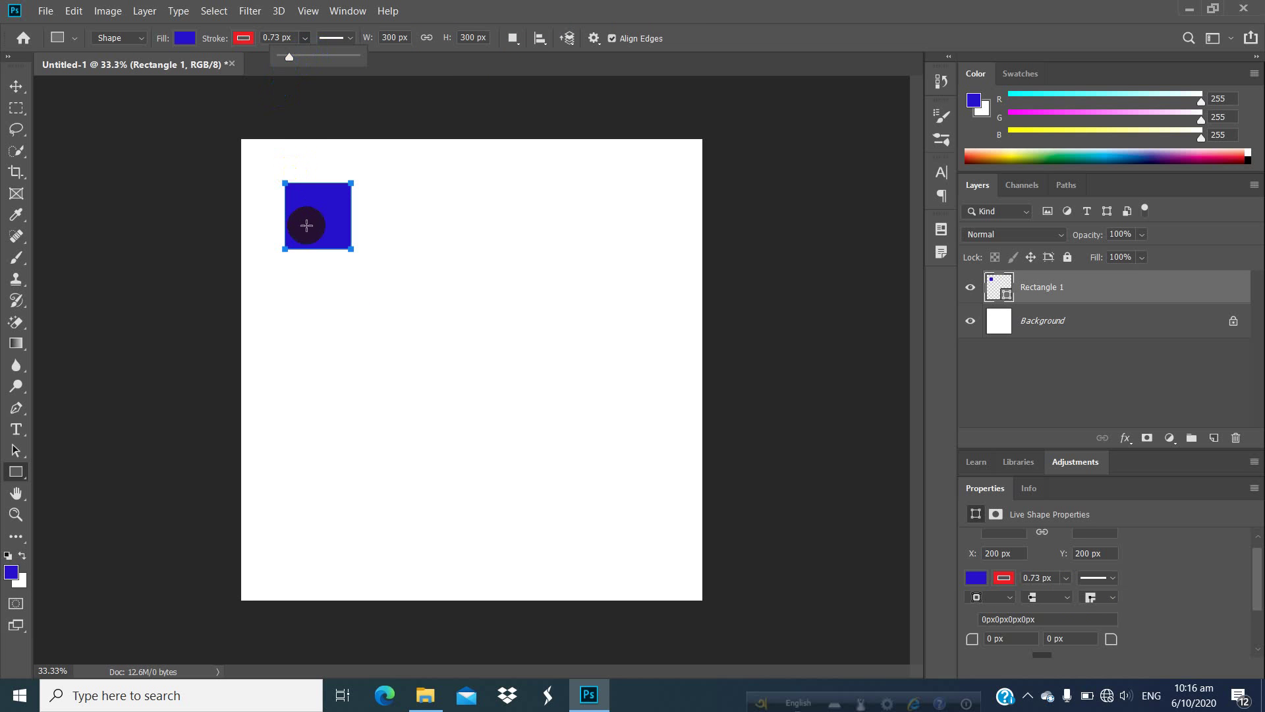
drag(268, 57, 306, 62)
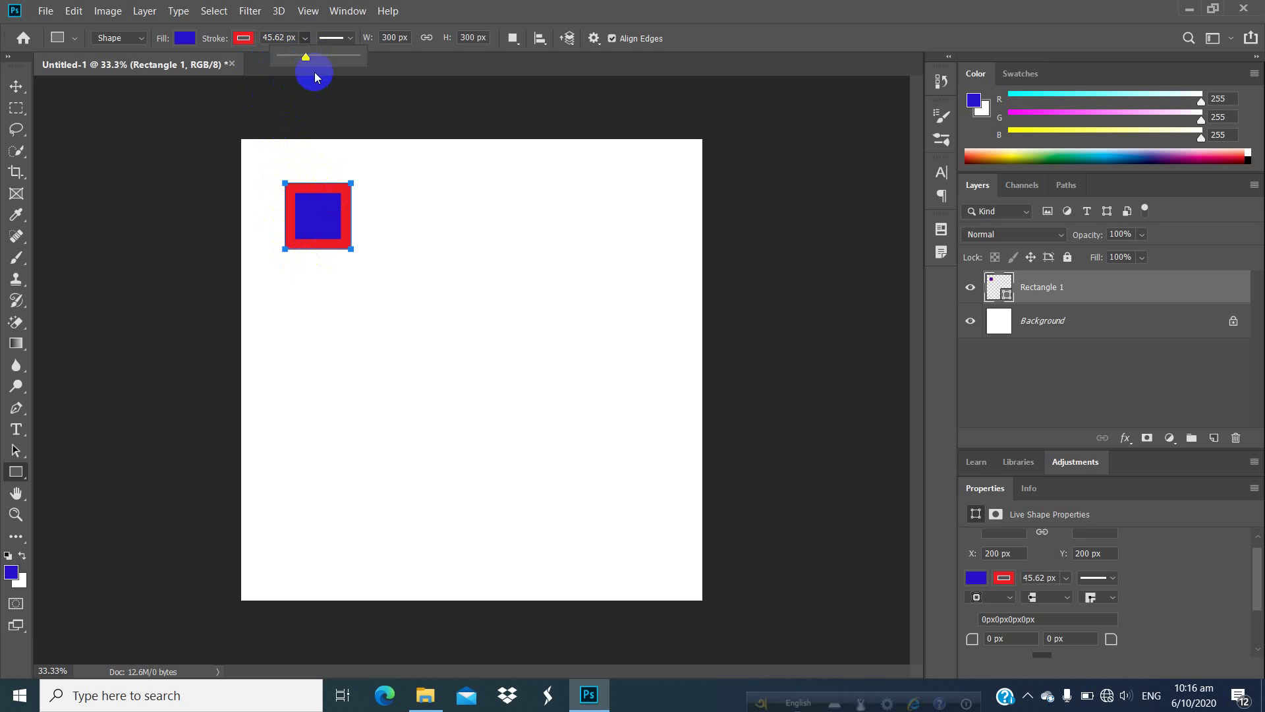
Change the rectangle's fill to black and set its stroke width to 15.6 px
click(185, 38)
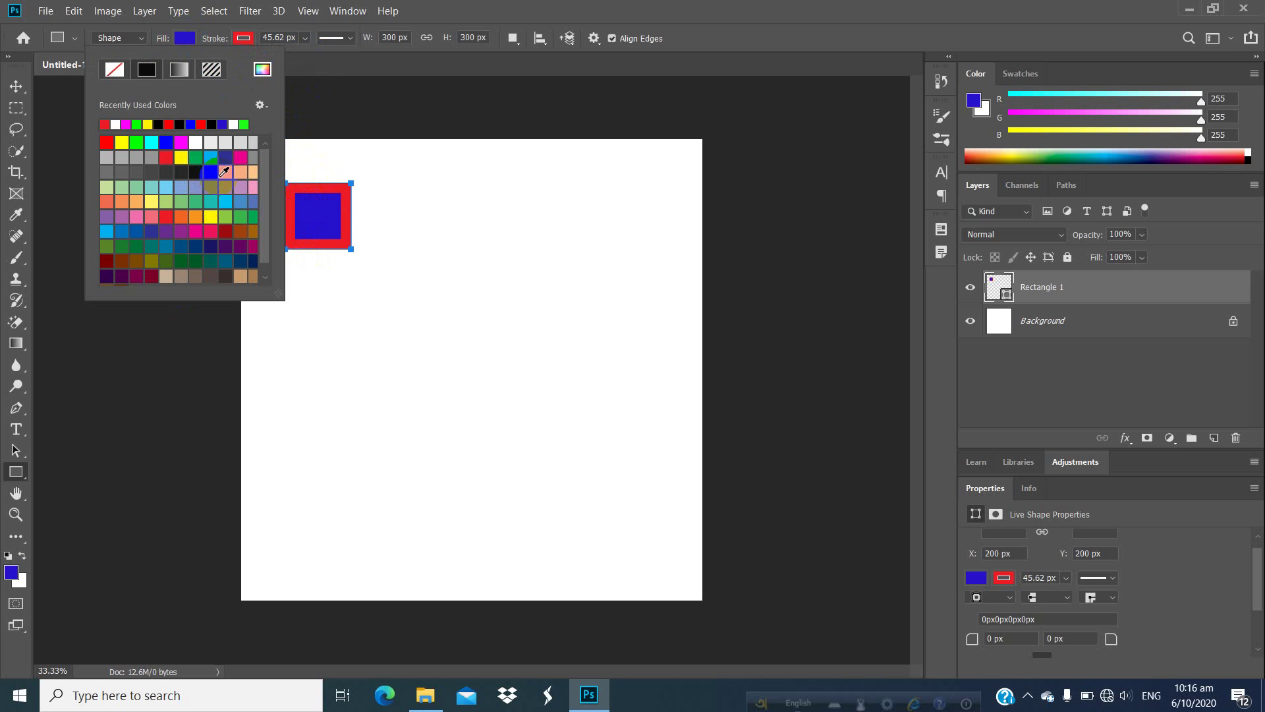
click(215, 171)
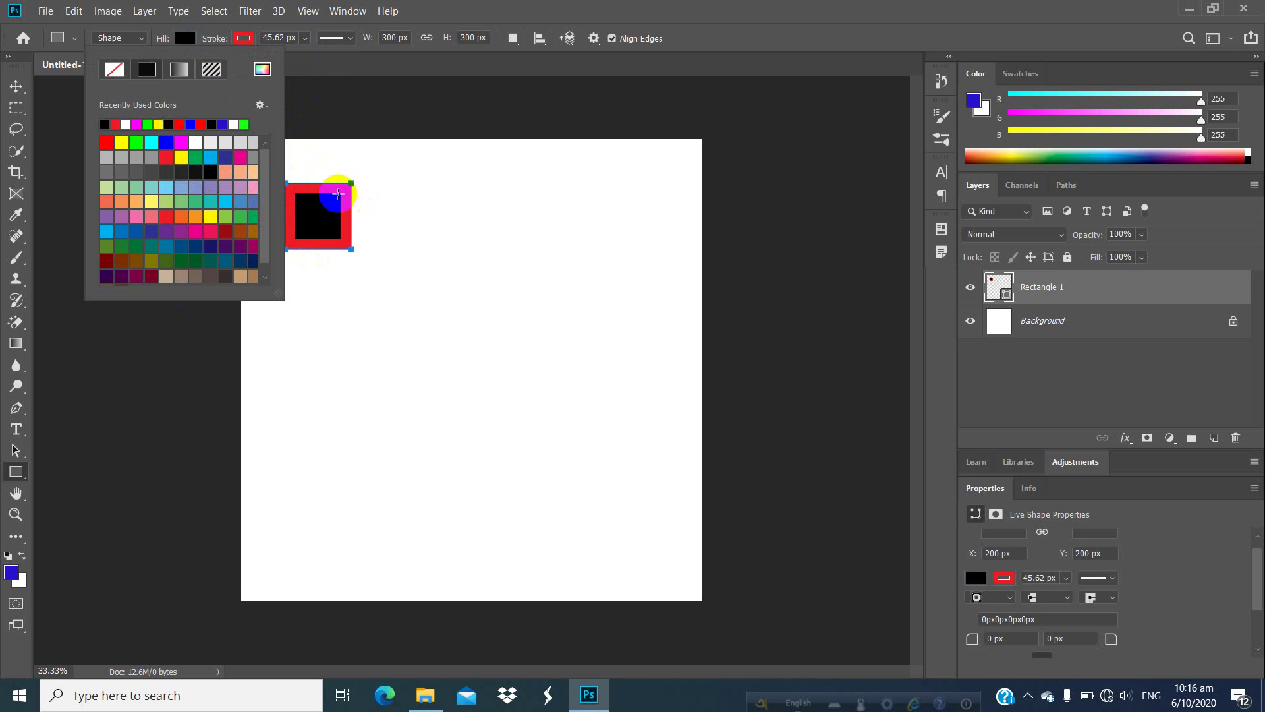
click(305, 38)
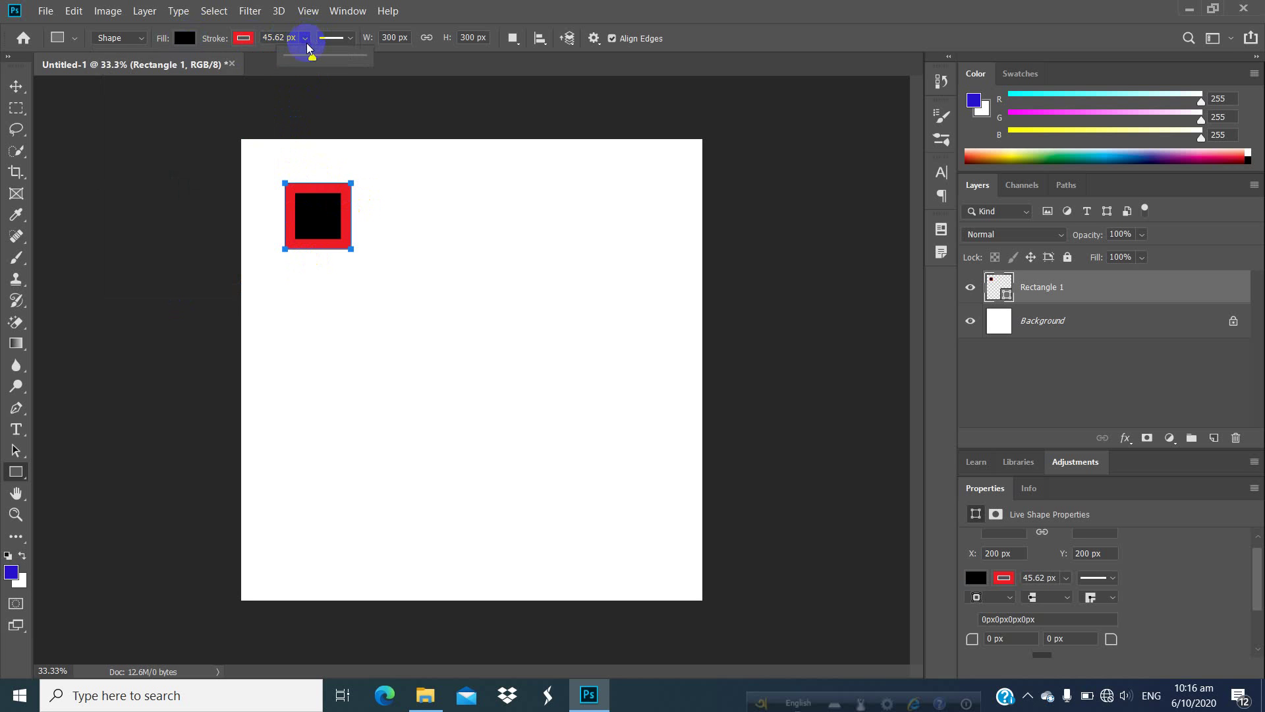
drag(311, 57, 303, 56)
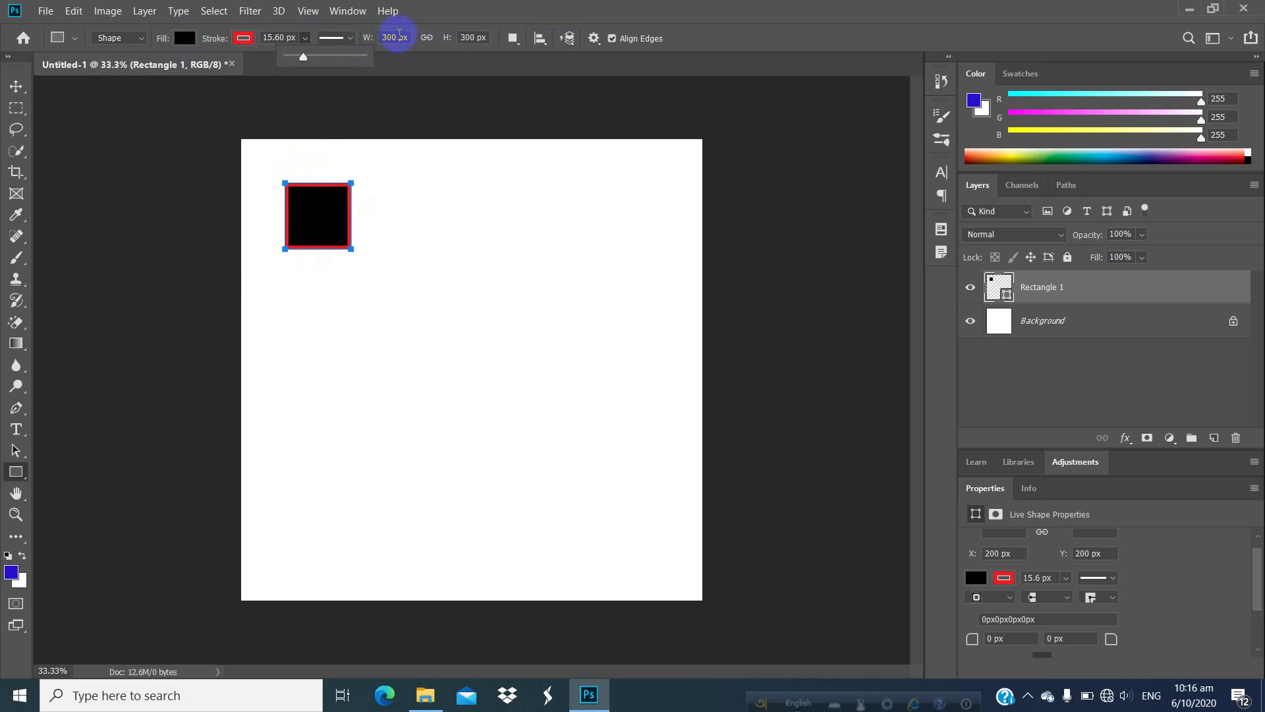
Resize the rectangle to 500 px wide and 500 px high
click(409, 36)
click(386, 37)
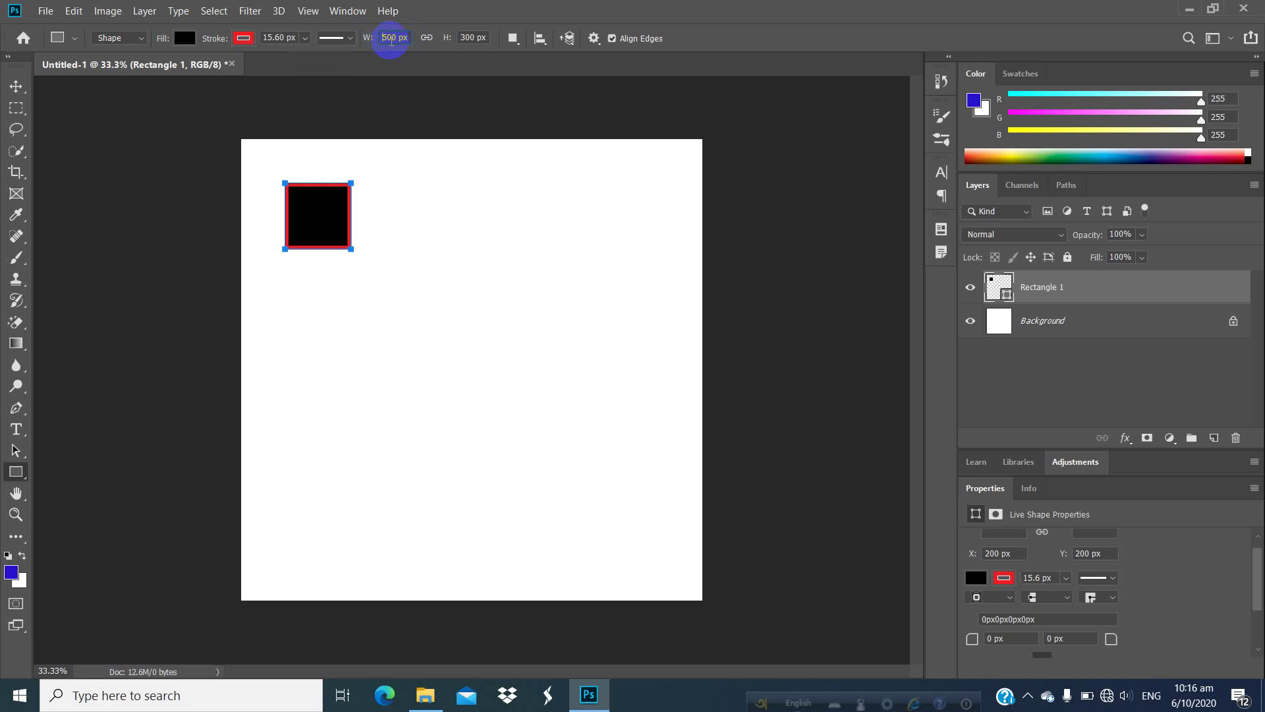
text(500)
key(Return)
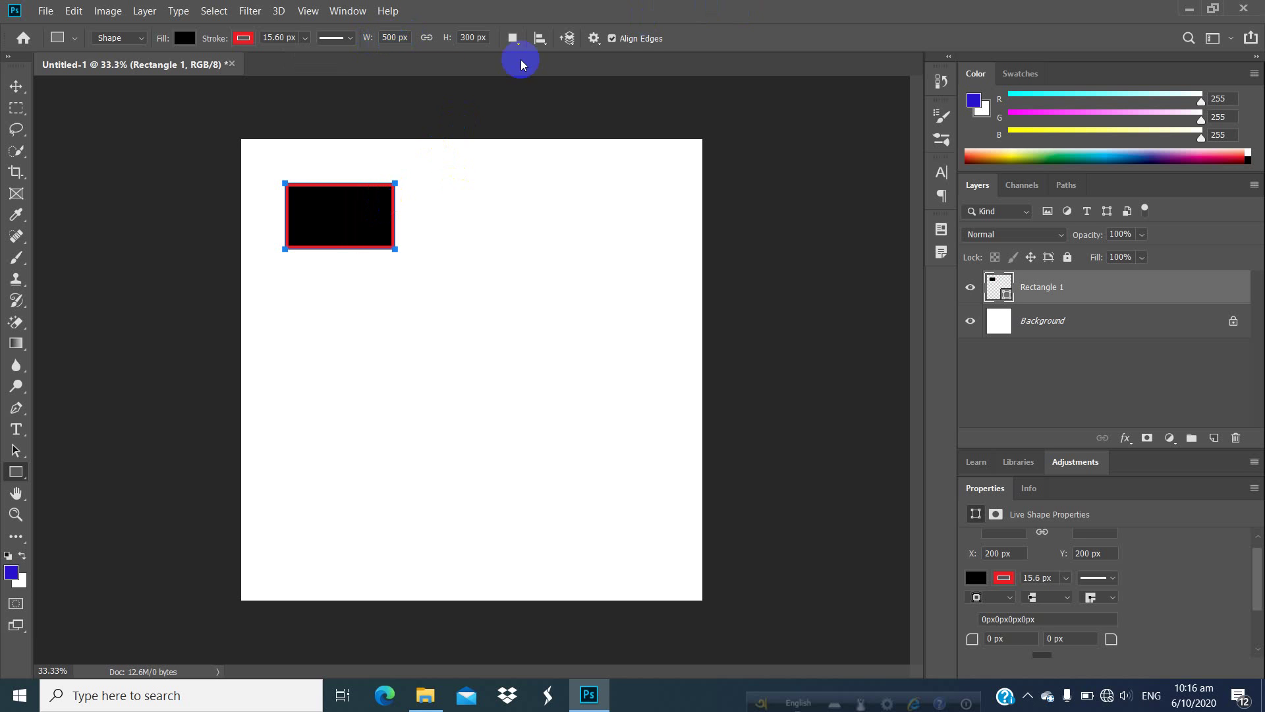
click(475, 37)
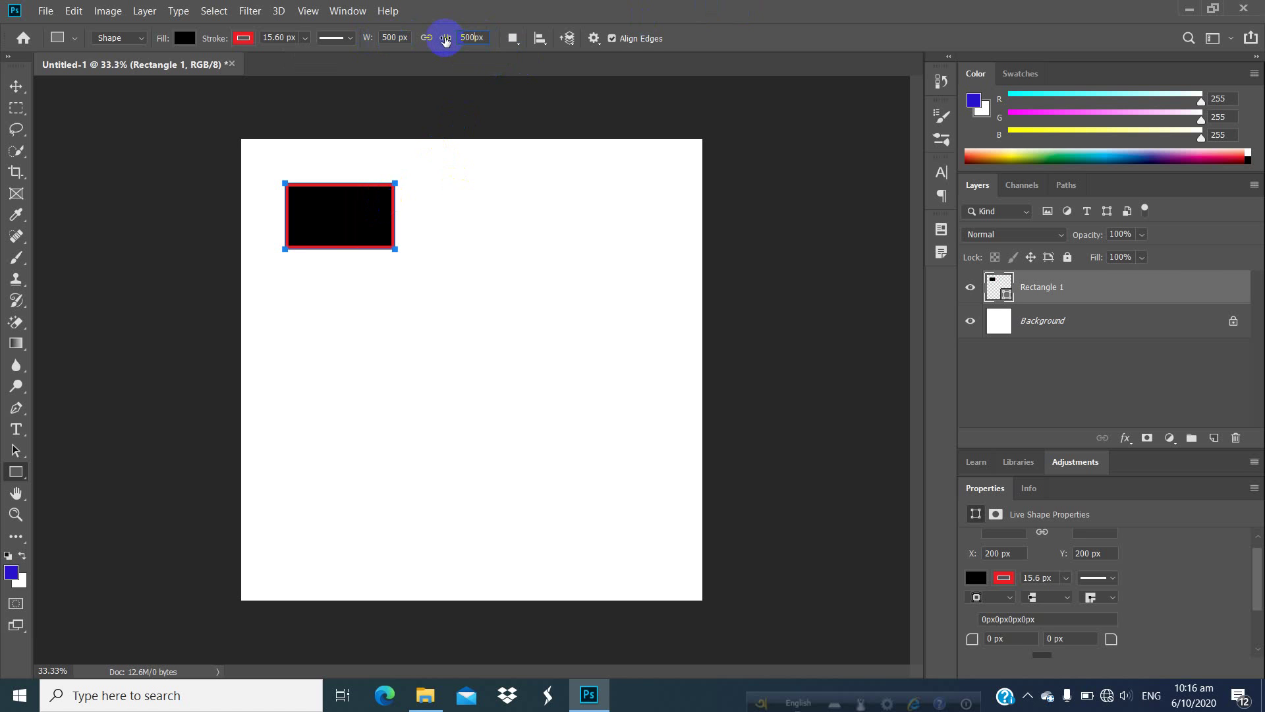
key(Return)
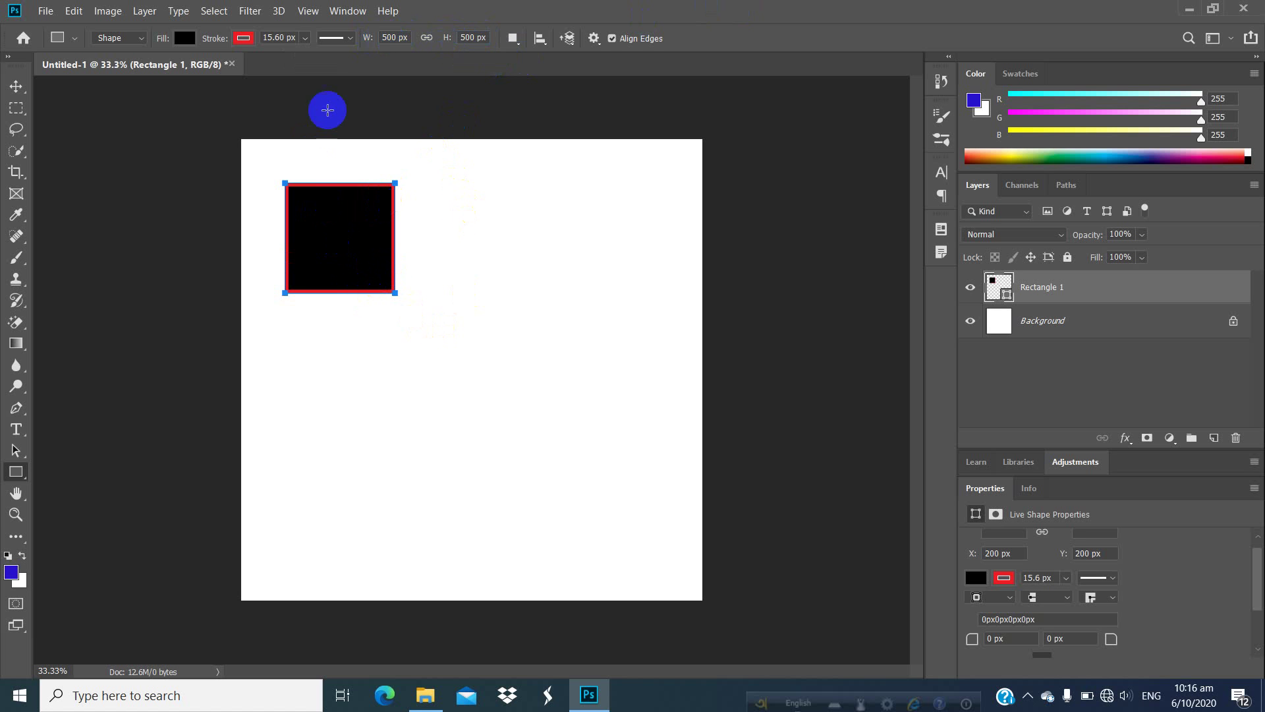
Change the rectangle's stroke style to the dashed line
click(349, 40)
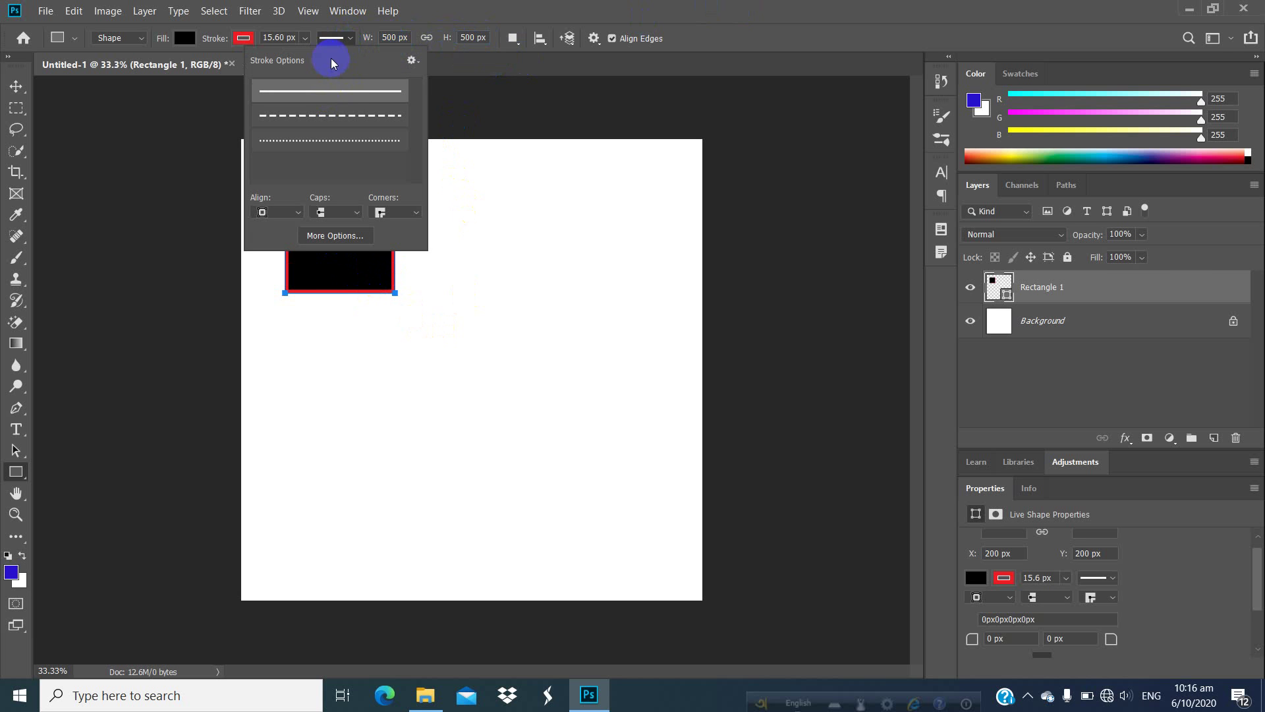
click(346, 116)
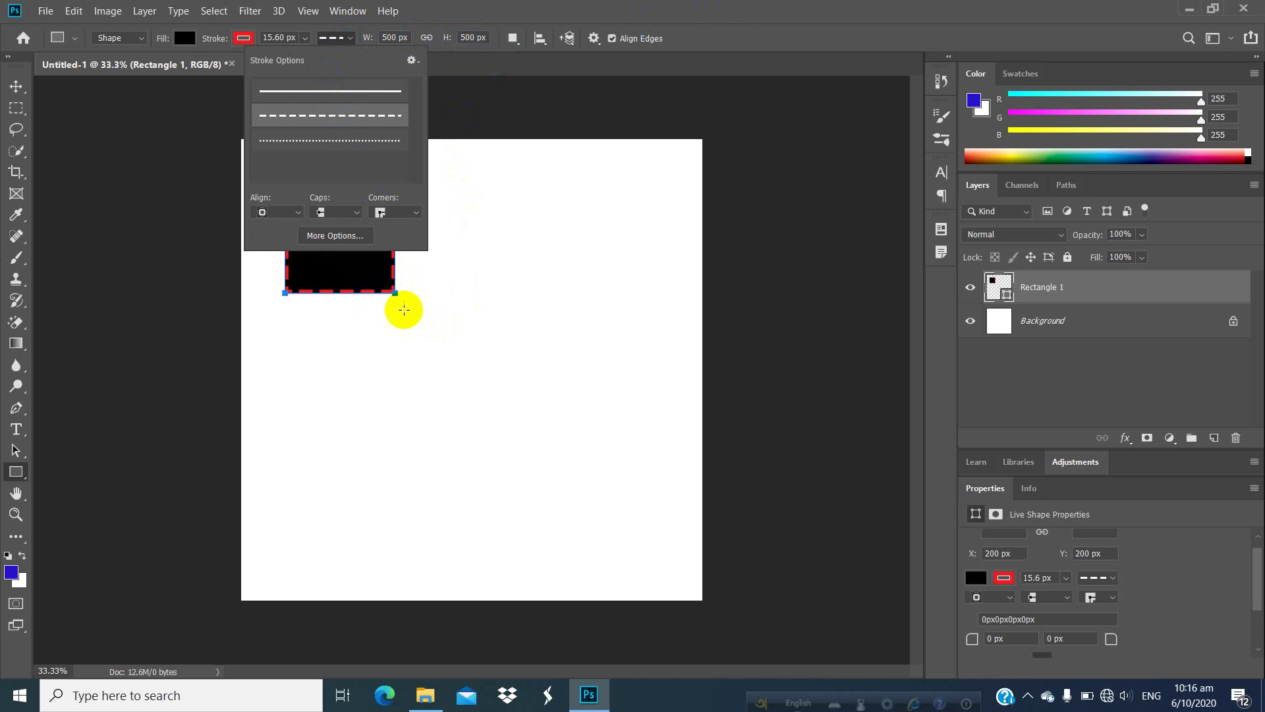
Try the dotted stroke style, then give the rectangle a solid stroke 23.79 px wide
click(345, 155)
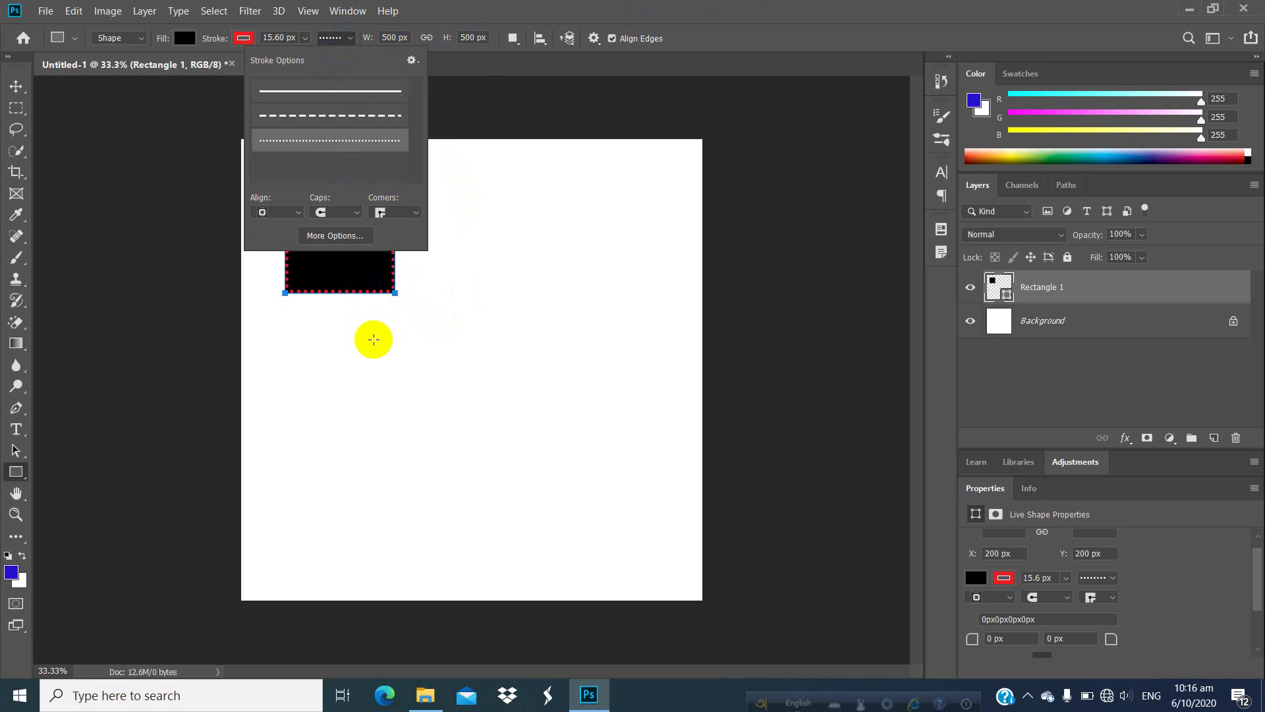
click(341, 95)
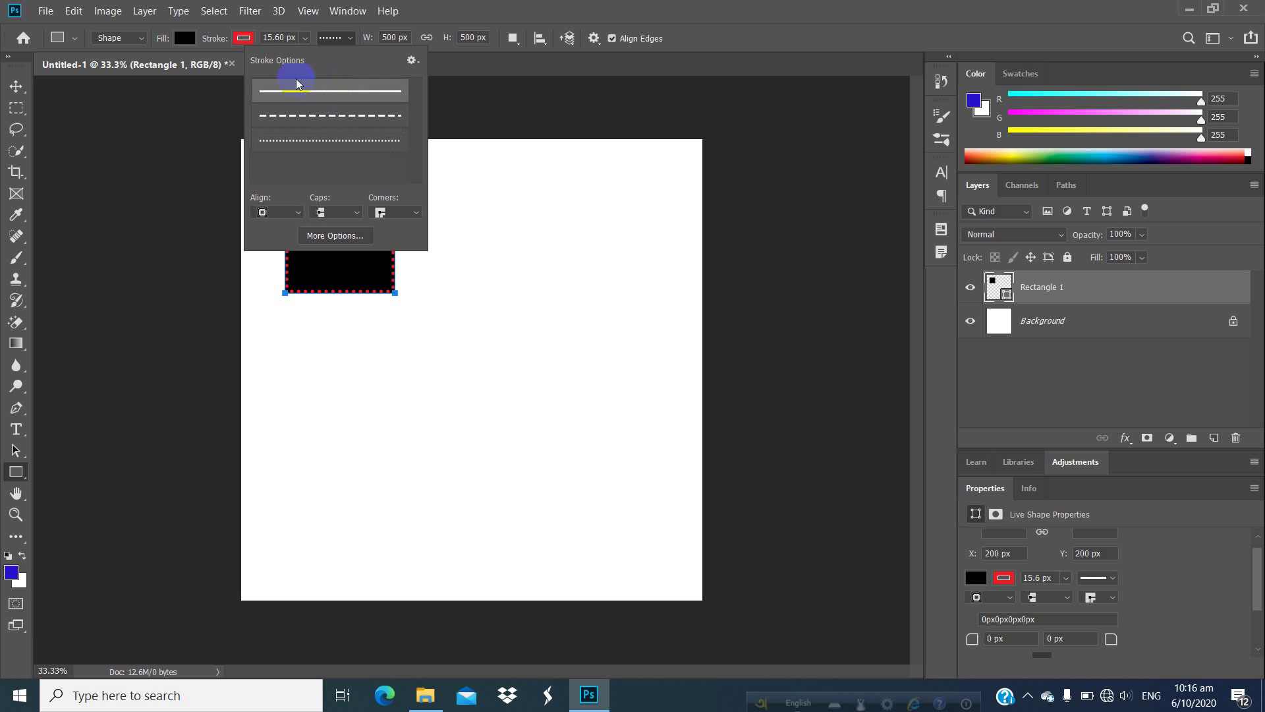
click(304, 37)
click(314, 132)
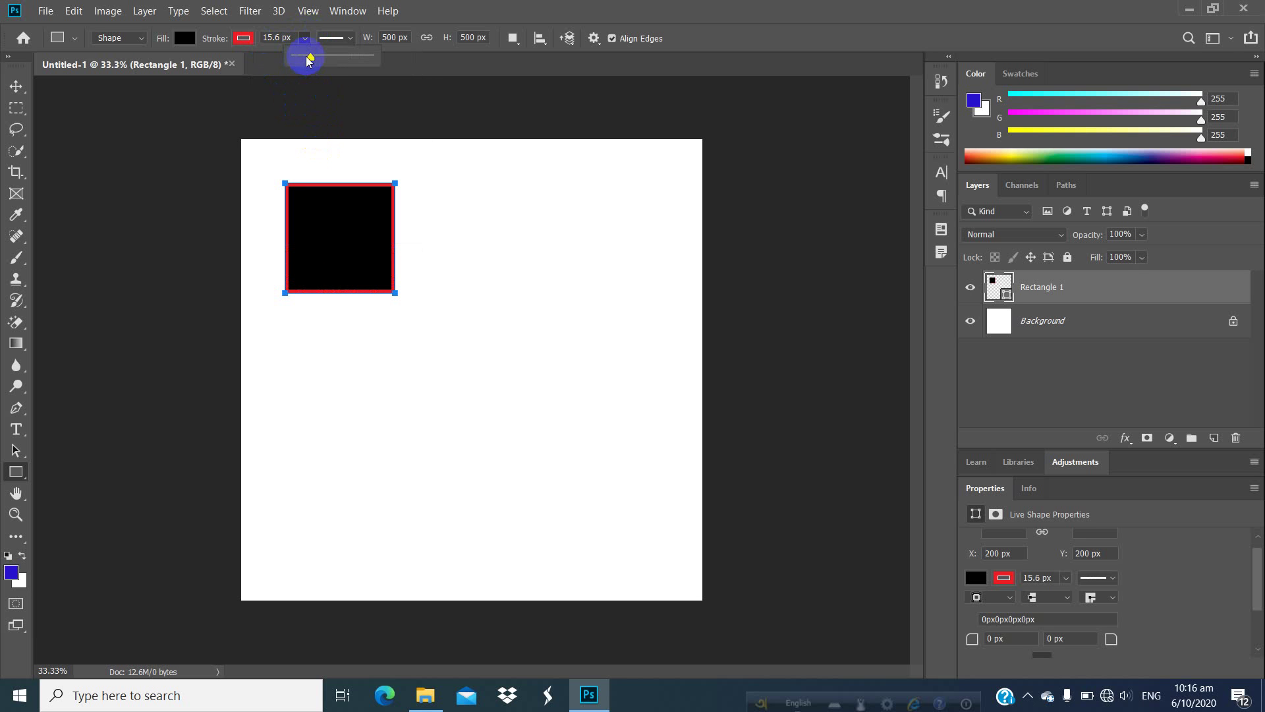
mouse_move(311, 56)
mouse_down()
mouse_move(330, 68)
mouse_move(296, 74)
mouse_move(305, 56)
mouse_move(315, 74)
mouse_up()
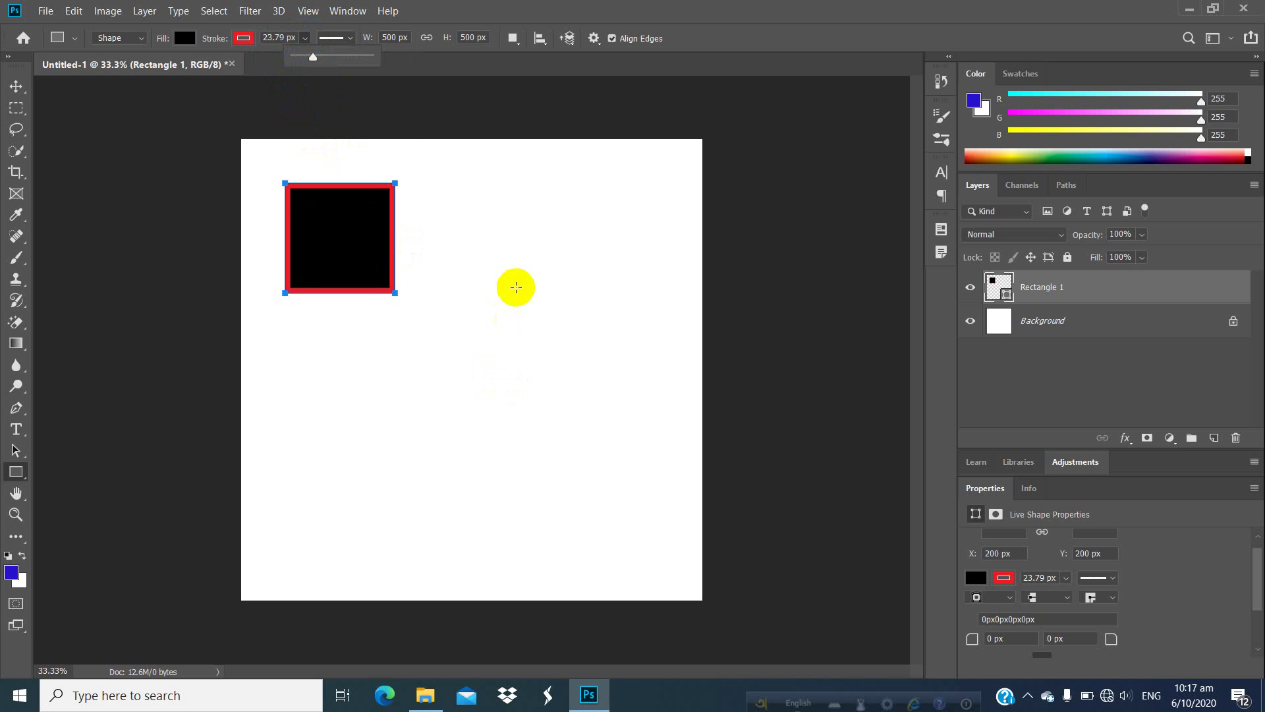
Draw a second rectangle about 265 px wide and 224 px high to the right of the large square
click(452, 459)
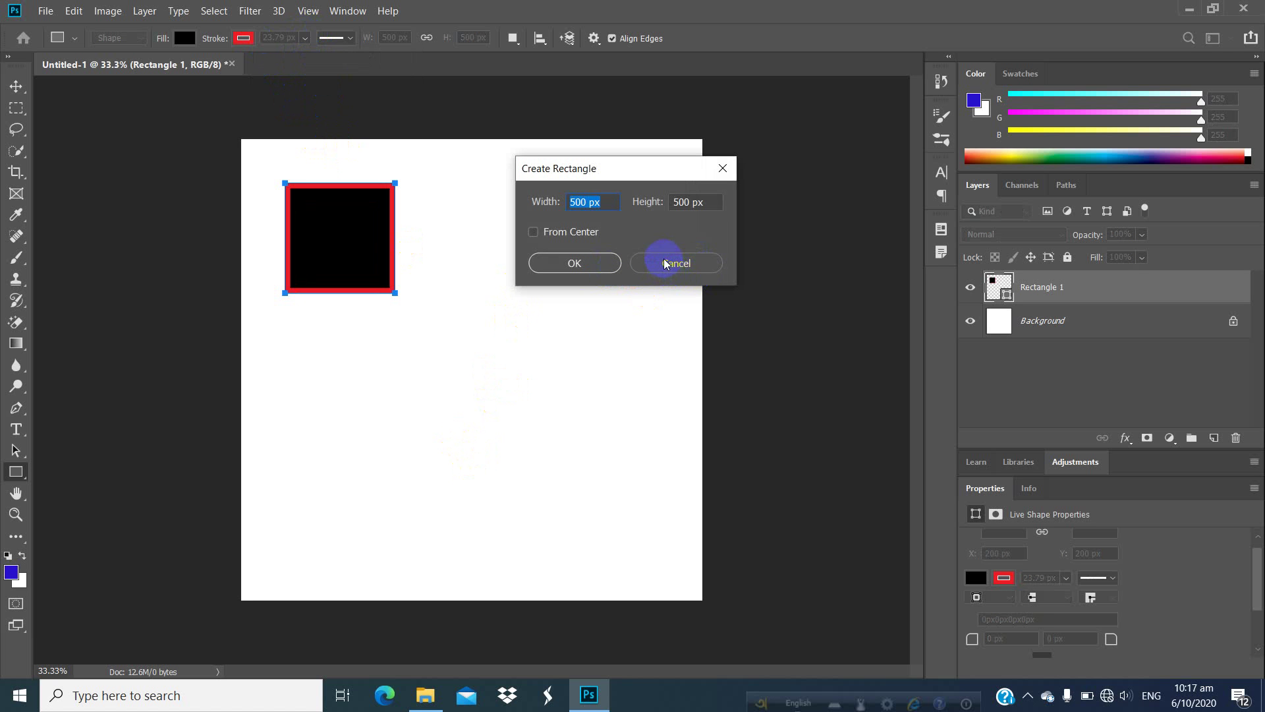
click(665, 264)
right_click(15, 469)
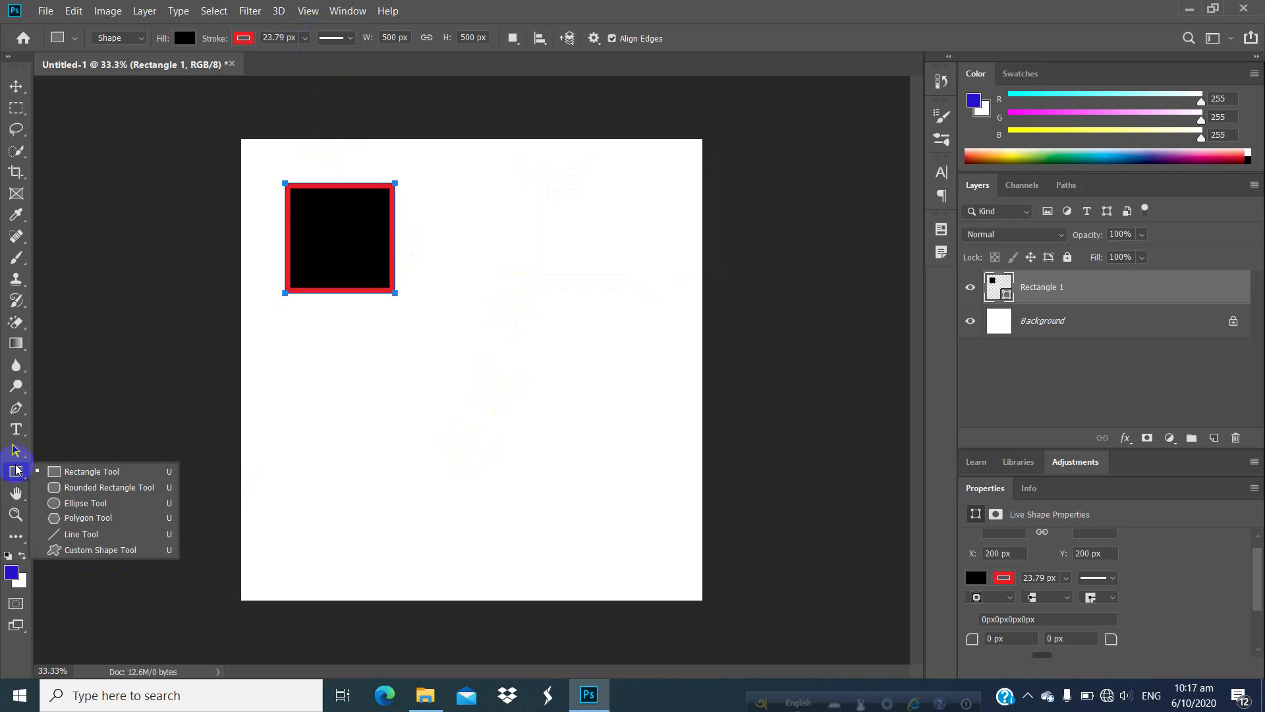
click(56, 472)
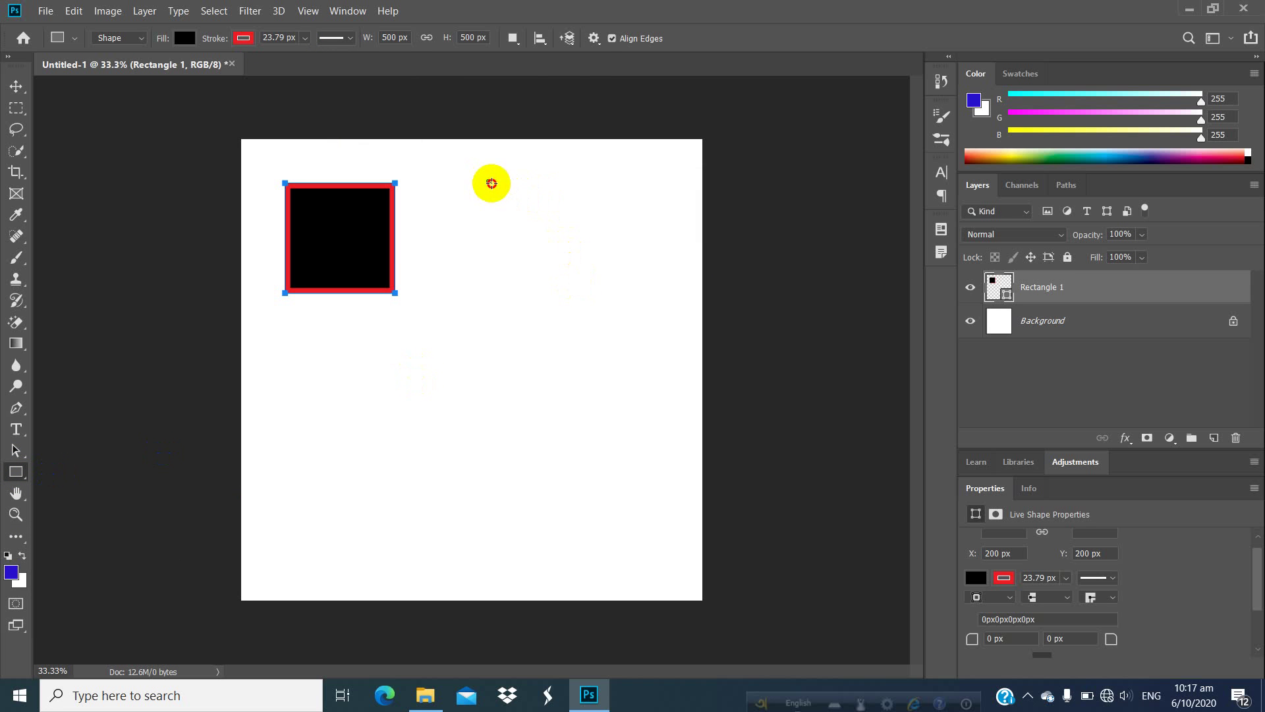
drag(487, 180, 545, 229)
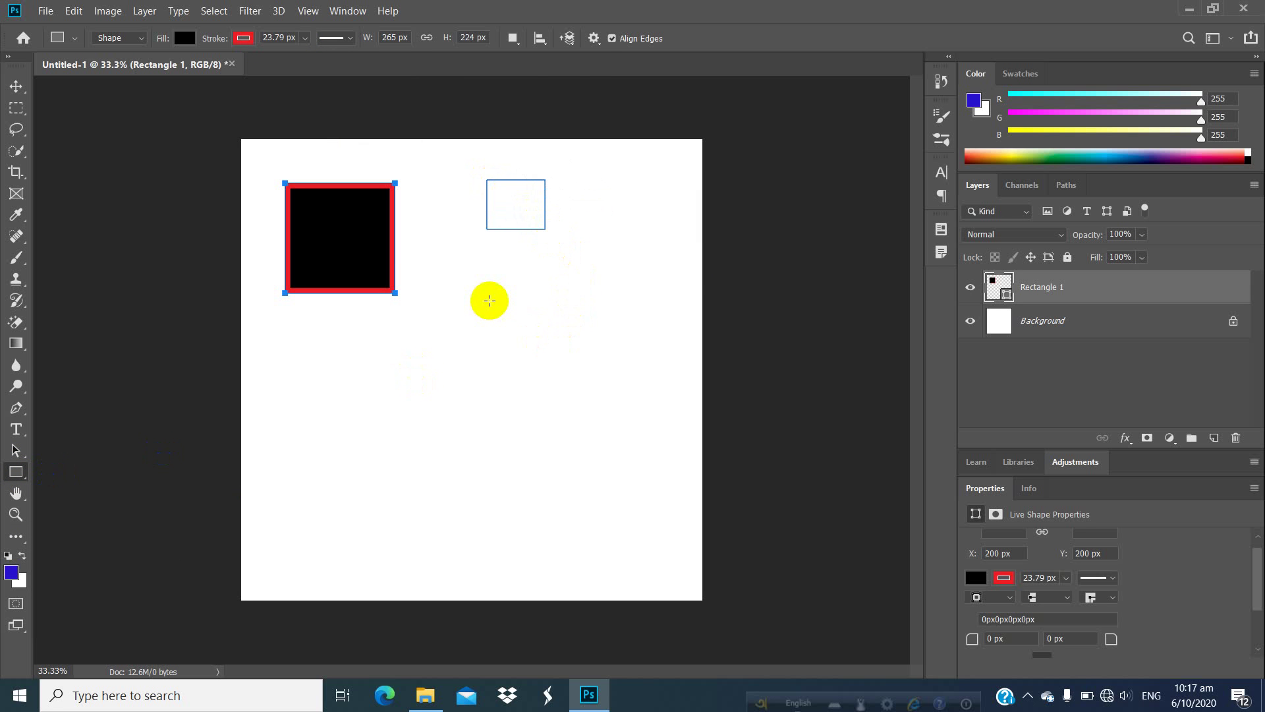
Create a rectangle with an exact width of 200 px and height of 200 px below the second rectangle
click(488, 300)
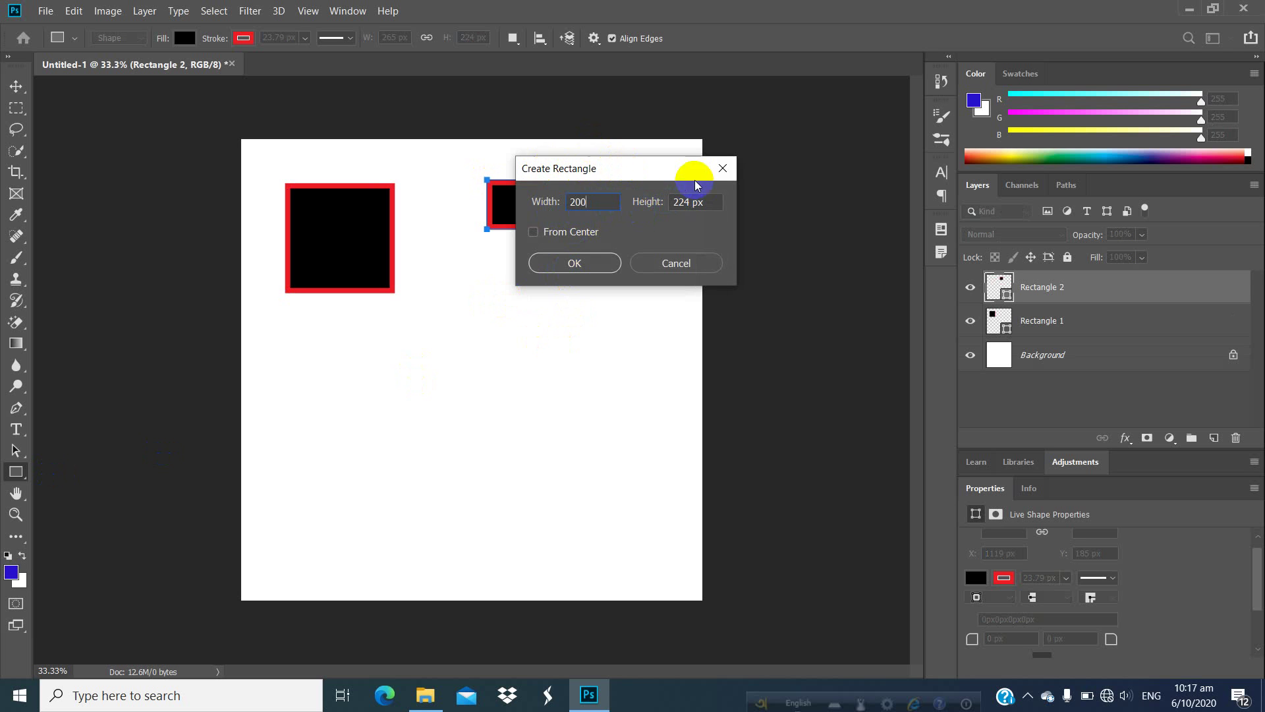
drag(717, 203, 661, 214)
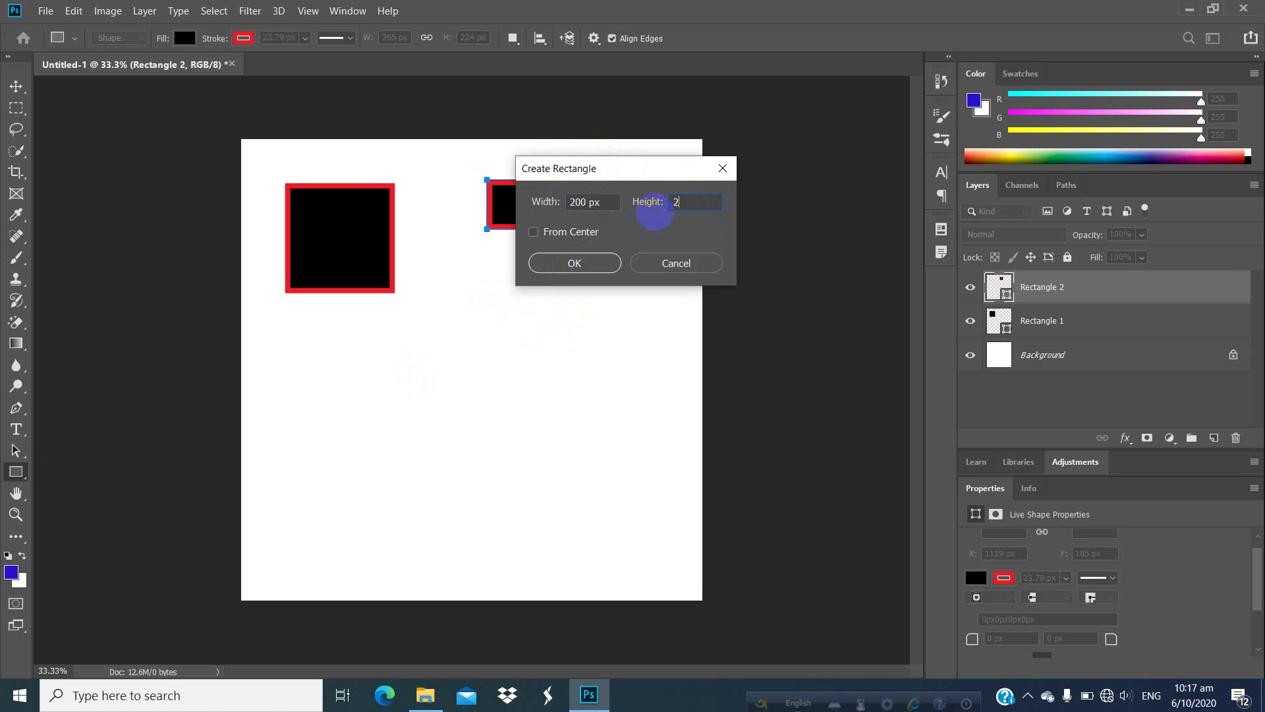
text(200)
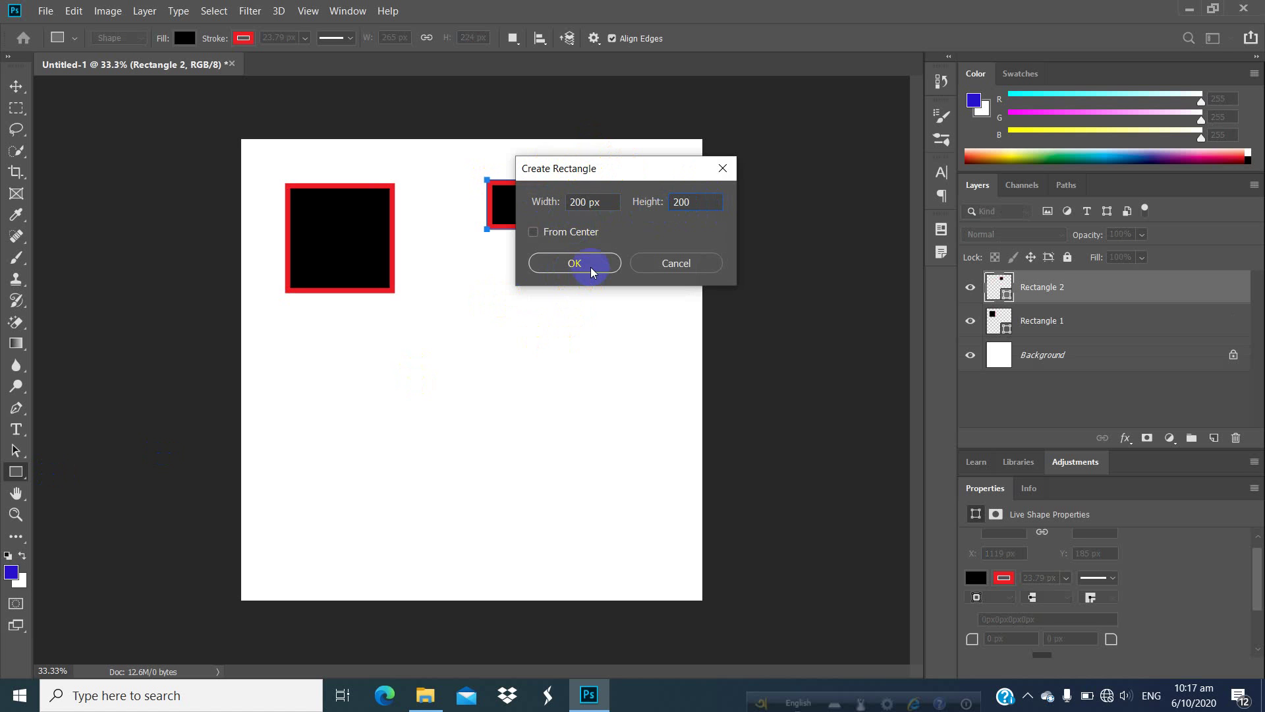
click(589, 264)
drag(489, 300, 533, 344)
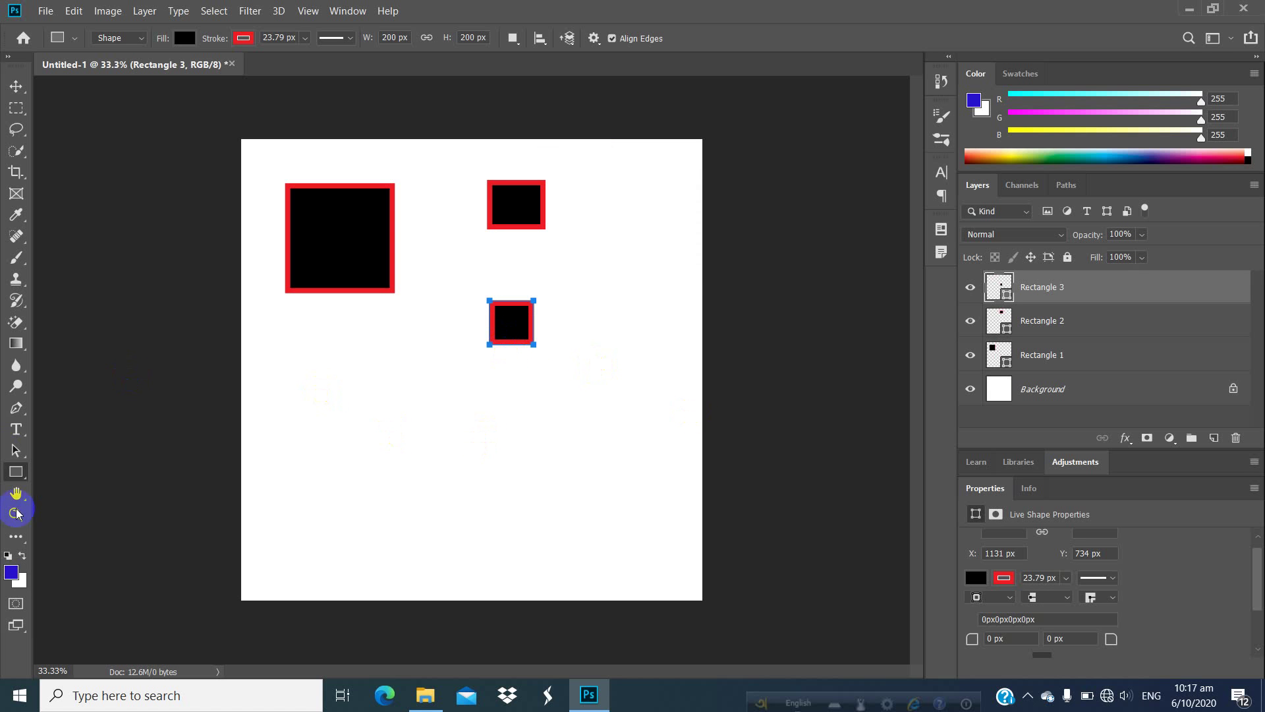
Draw a rounded rectangle about 569 px wide and 429 px high with a 10 px radius in the canvas's lower-left area
click(14, 471)
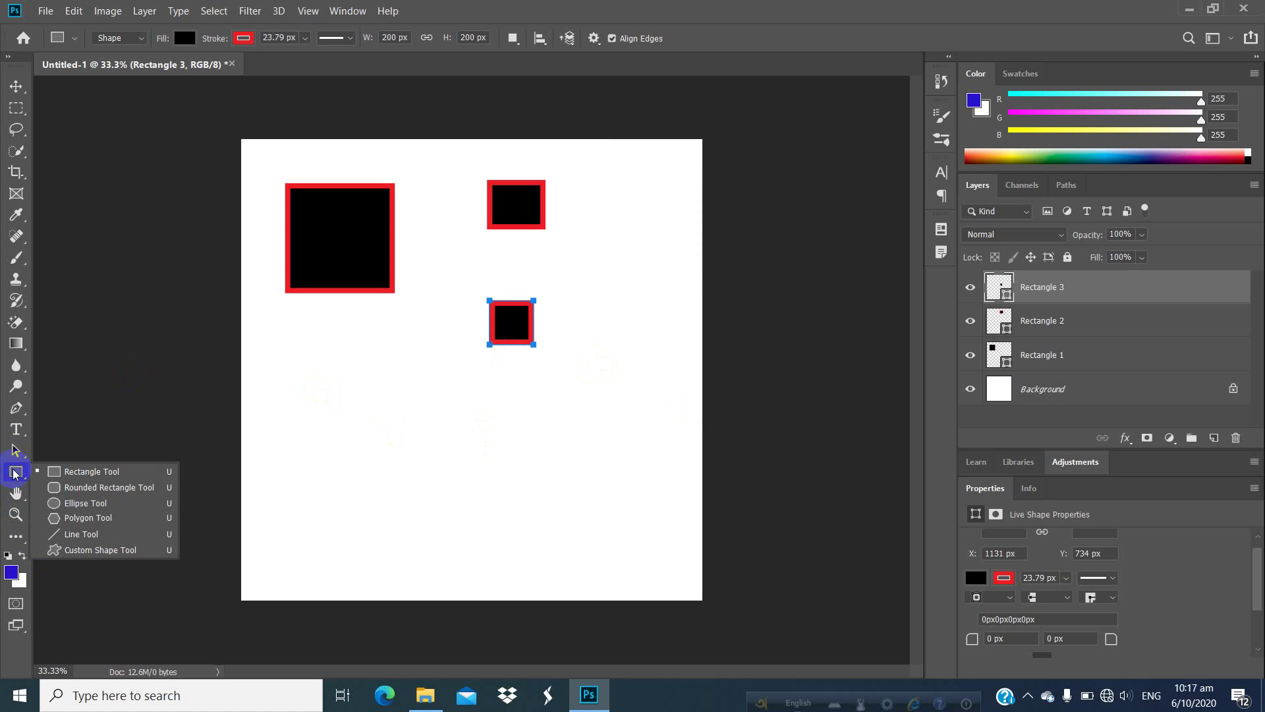
click(85, 491)
drag(322, 432, 446, 523)
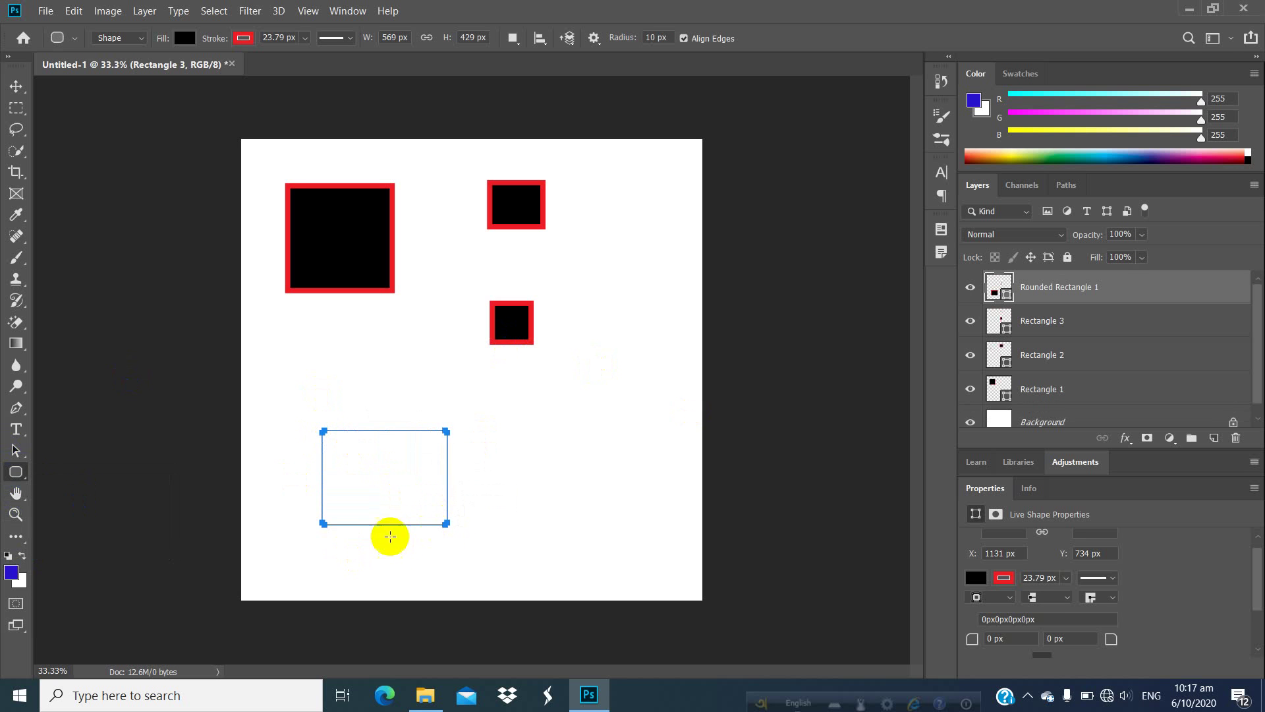
Set the rounded rectangle's top-right and bottom-left corner radii to 80 px and its other two corners to 0 px
click(16, 85)
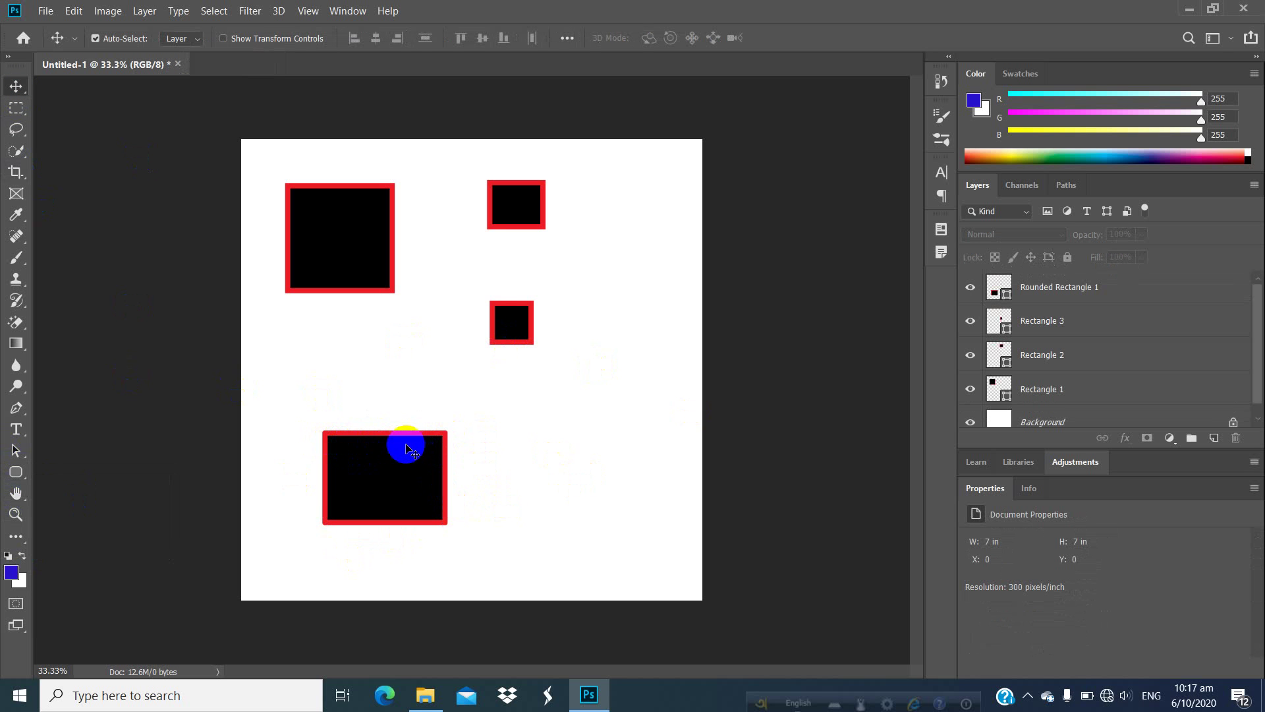
click(532, 208)
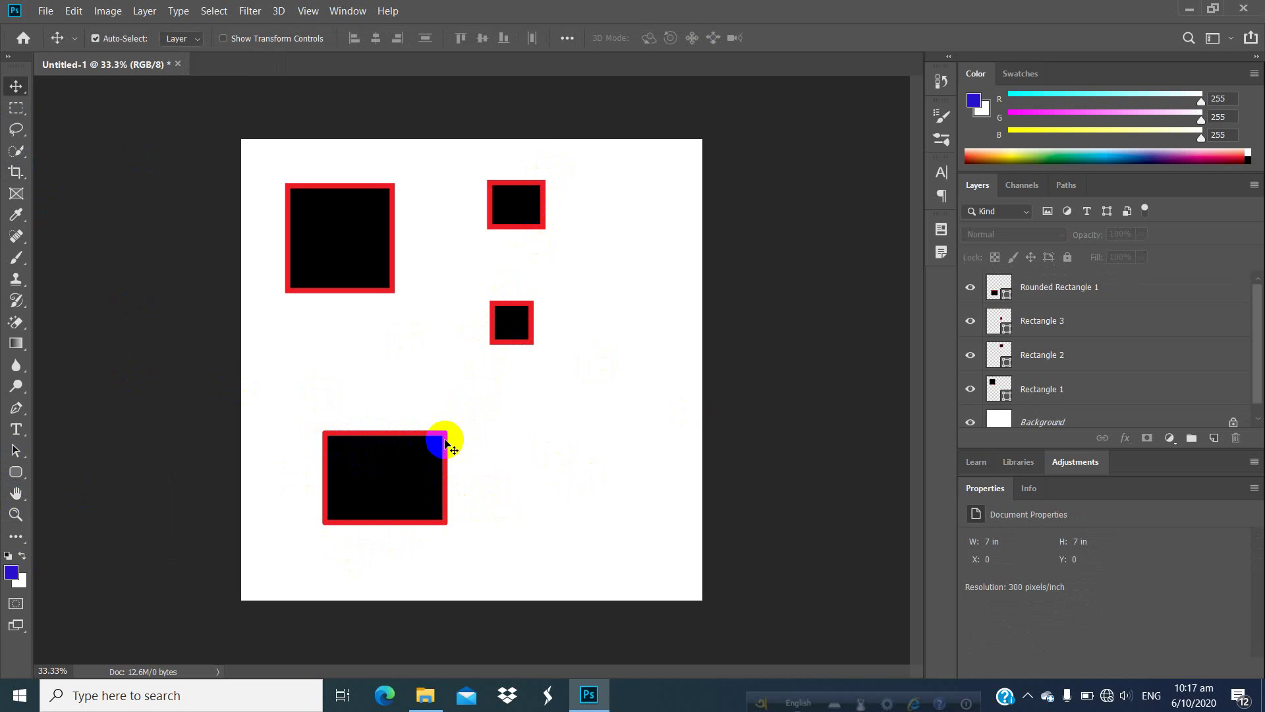
click(406, 488)
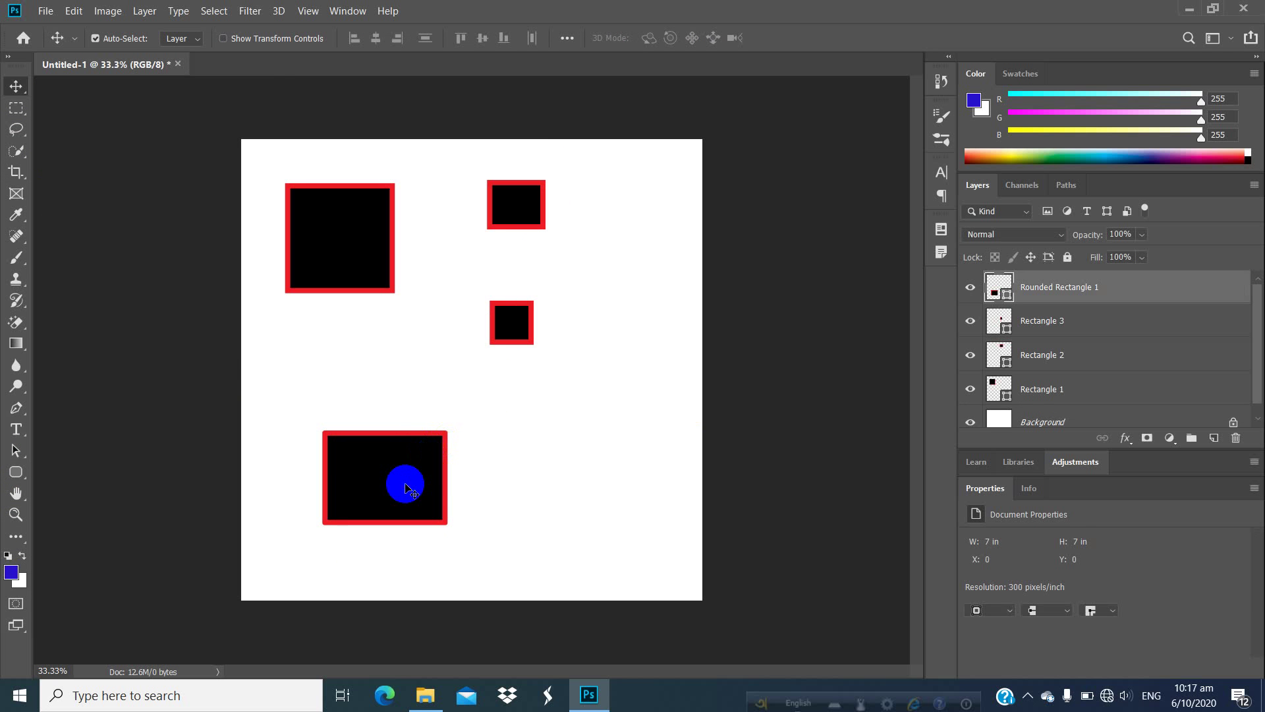
scroll(1087, 593, down, 3)
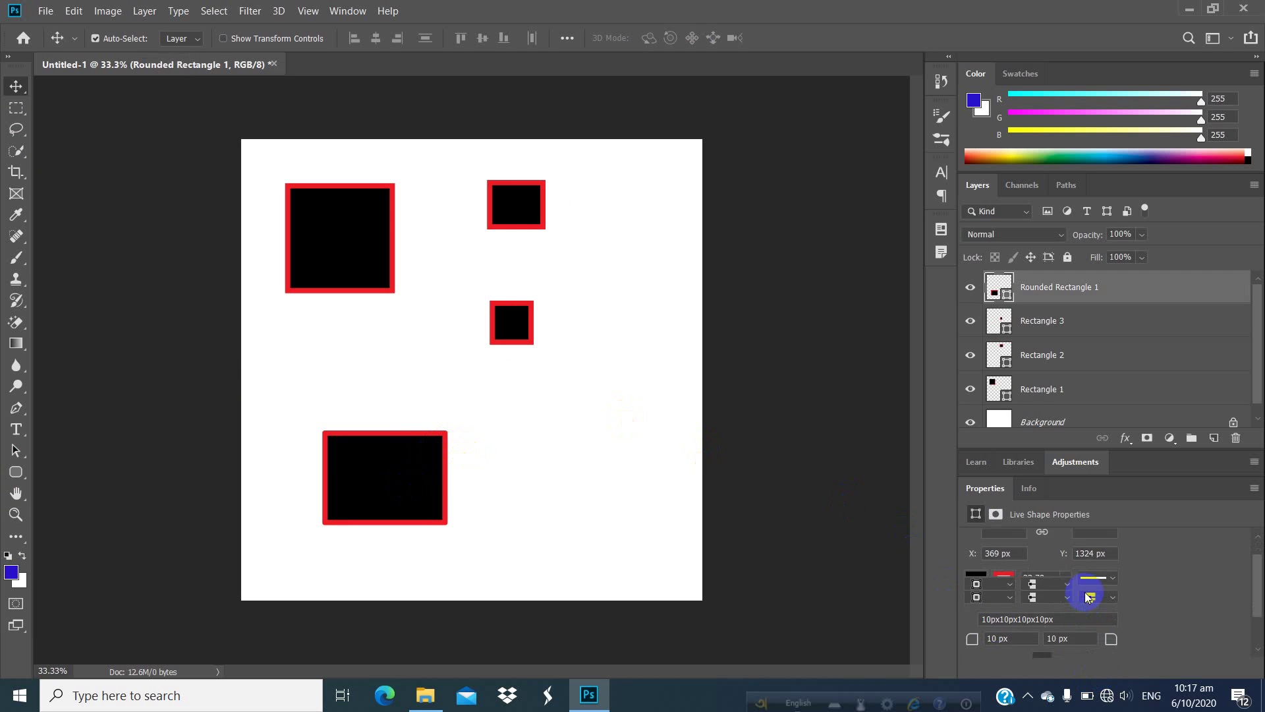
scroll(1046, 597, down, 1)
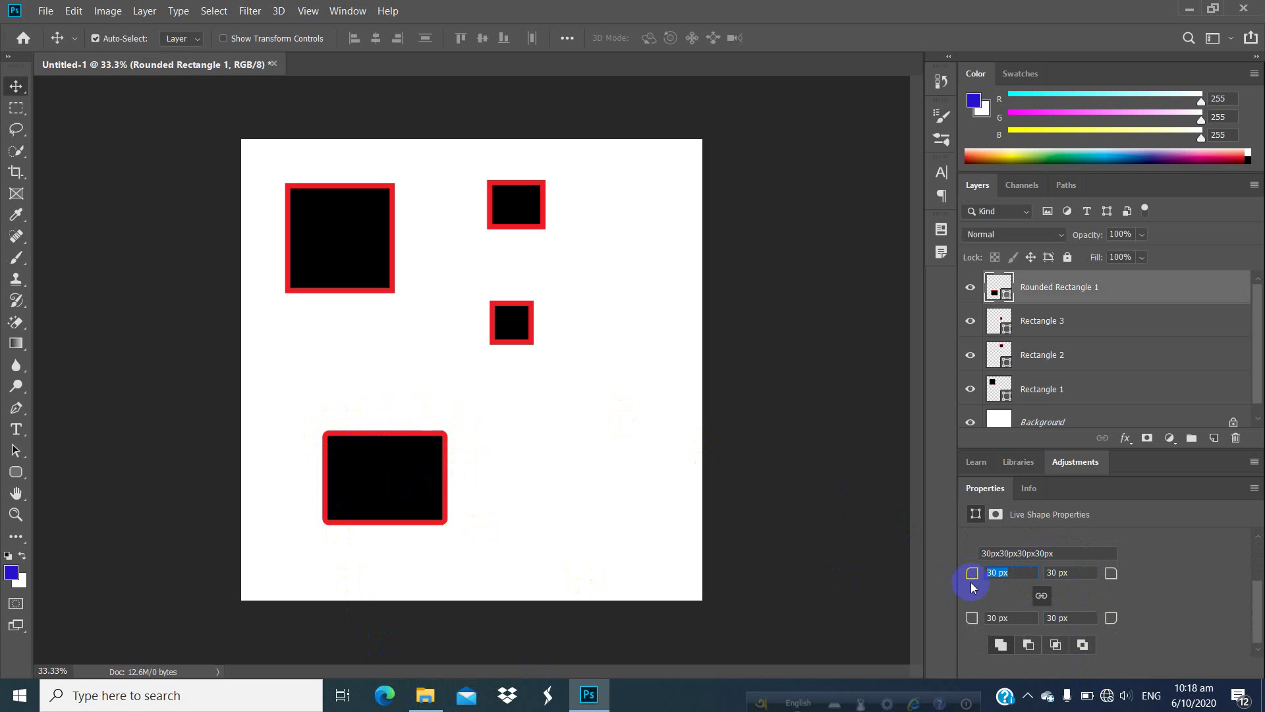
key(Return)
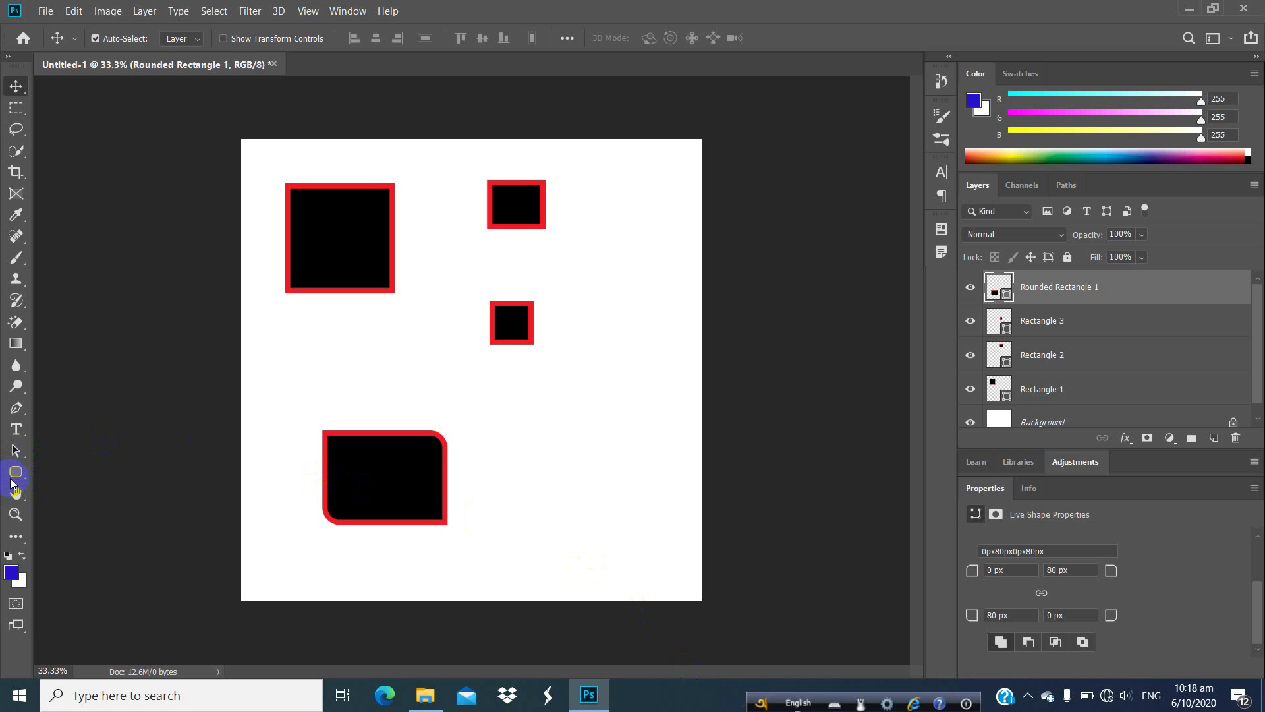
Draw a second rounded rectangle about 372 px wide and 255 px high in the canvas's lower-right area
drag(541, 408, 599, 465)
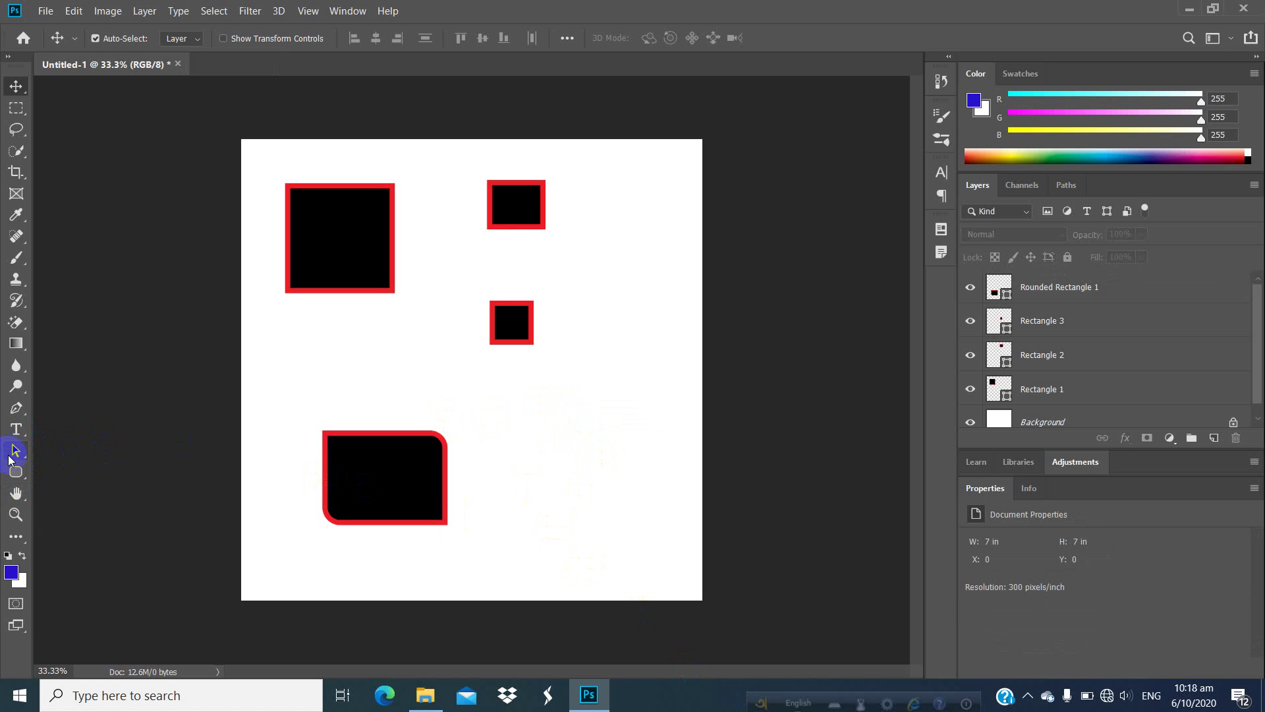
click(19, 481)
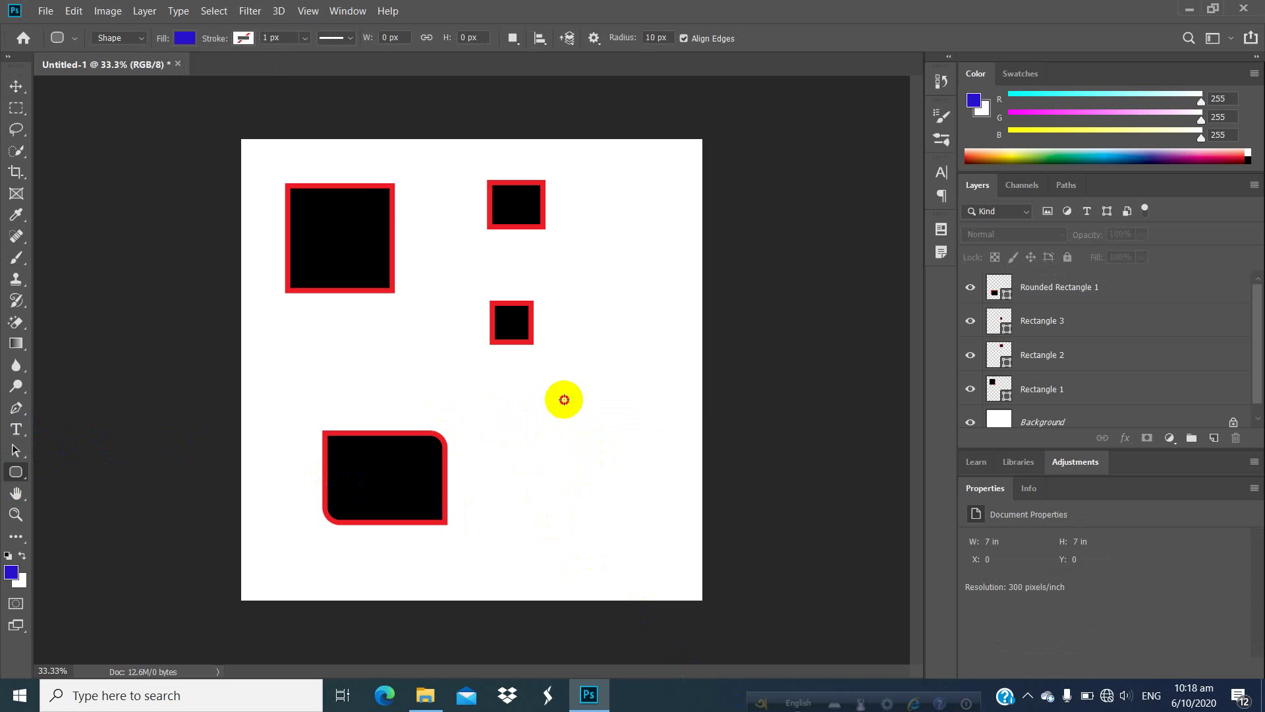
drag(565, 400, 644, 454)
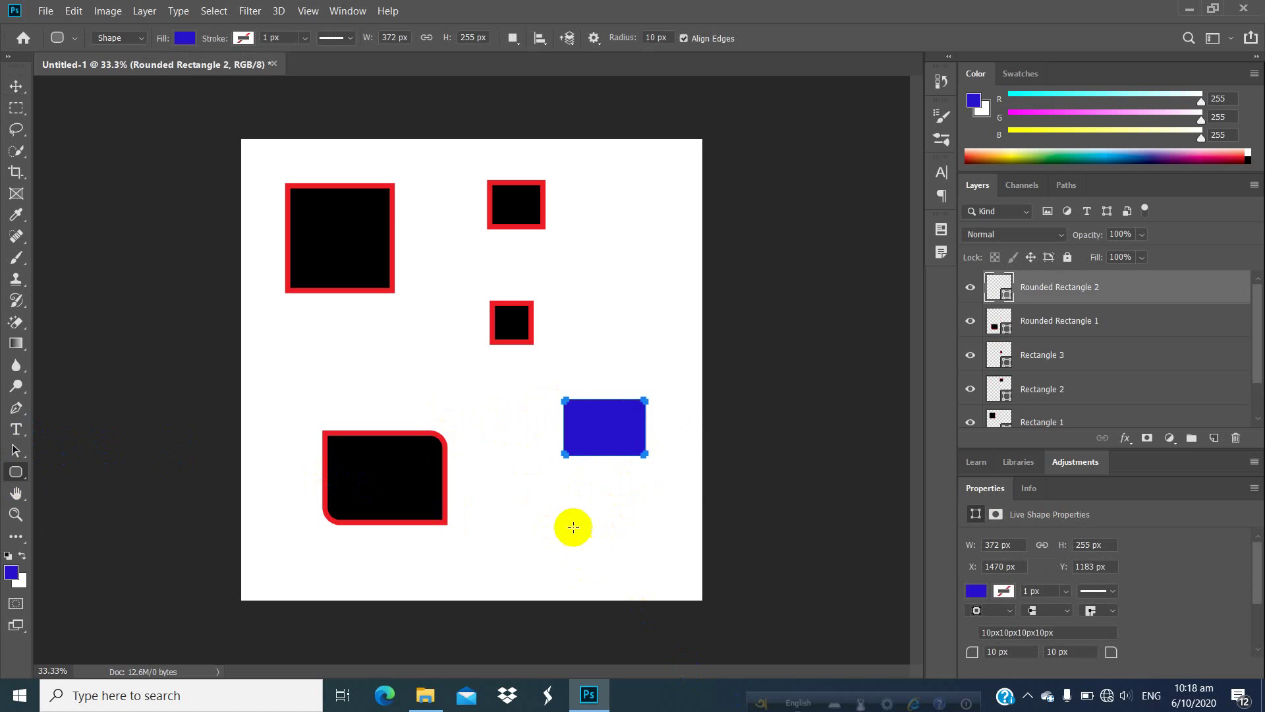
Link the corner radii of the blue rounded rectangle and set all four to 100 px
scroll(1055, 562, down, 1)
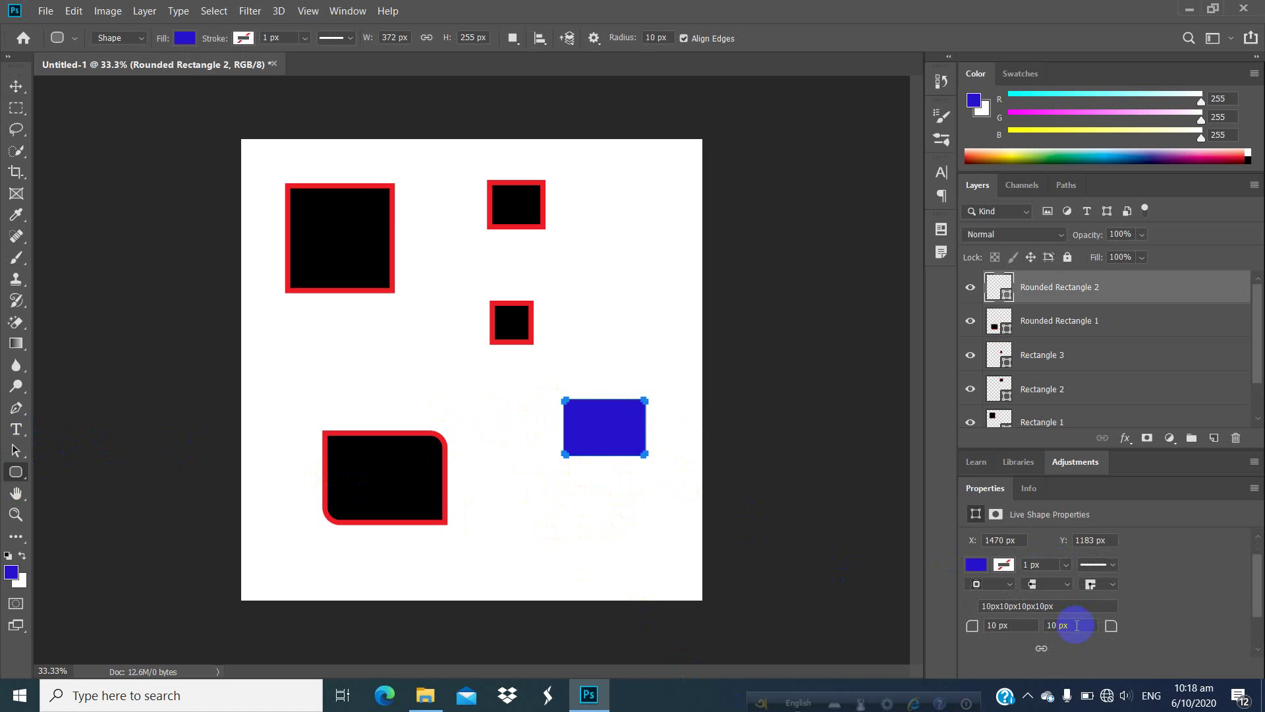
scroll(1084, 626, down, 2)
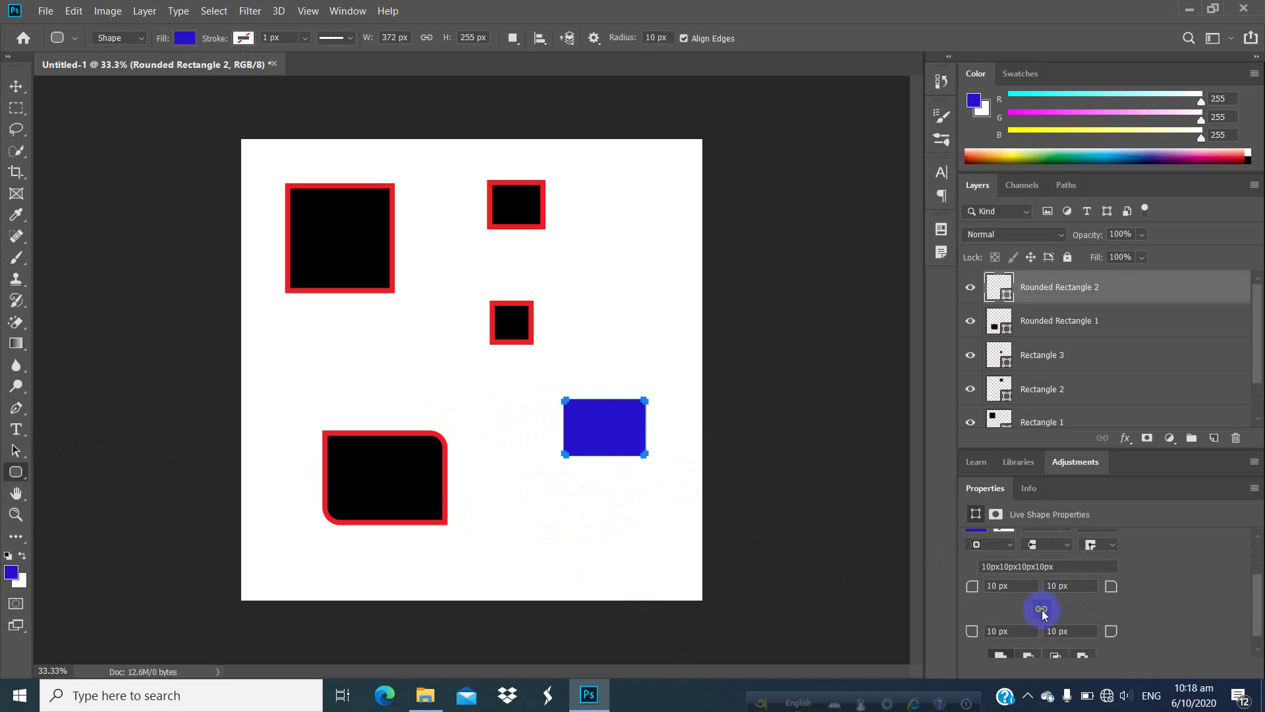
drag(1018, 585, 948, 586)
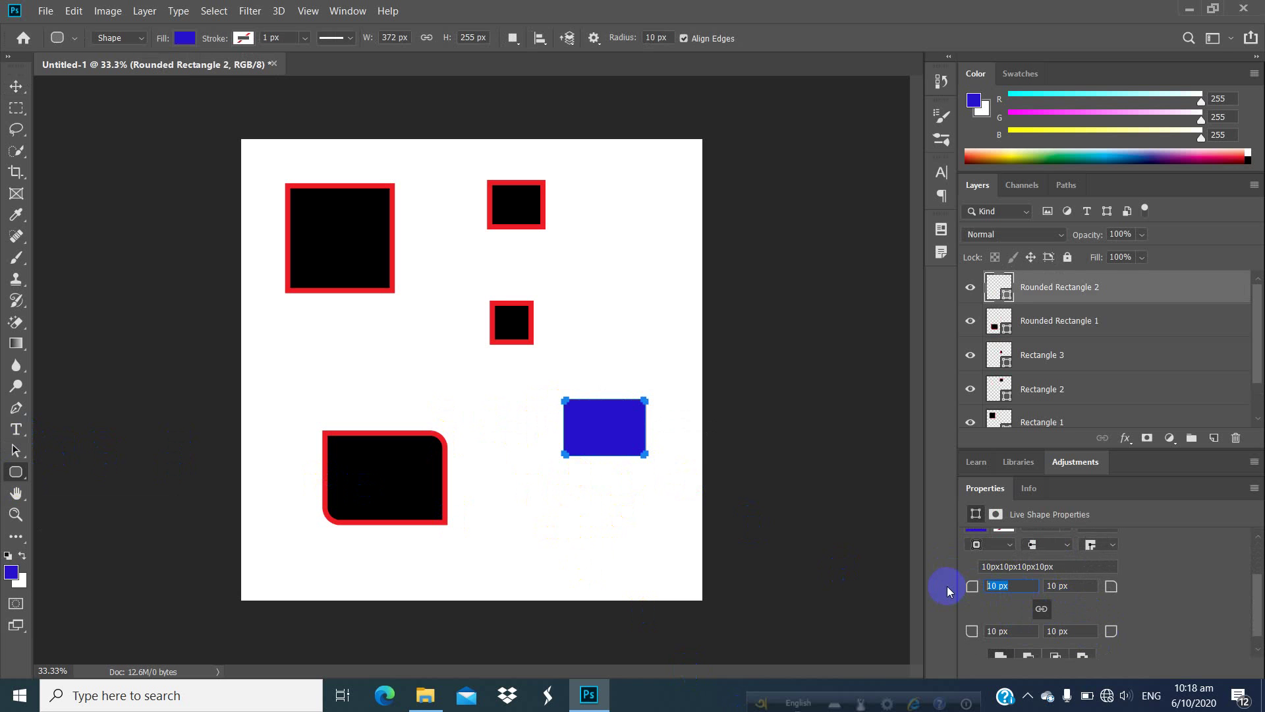
text(100)
key(Return)
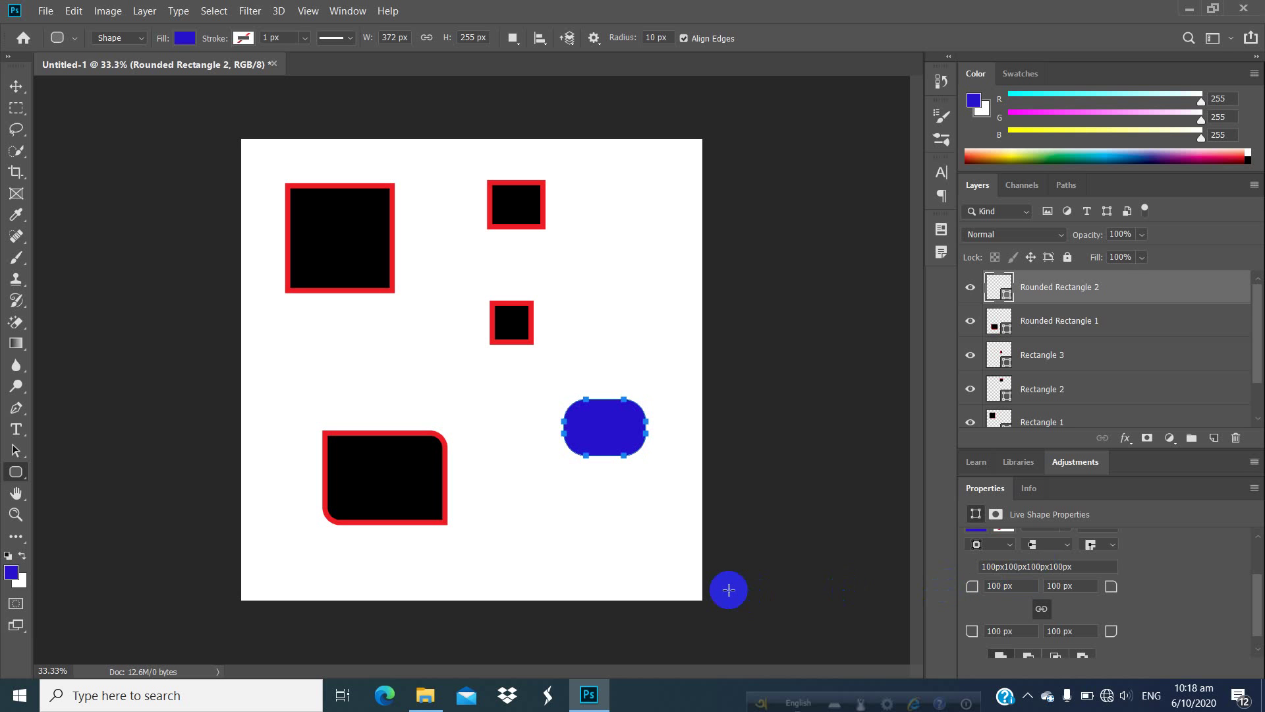
click(14, 86)
click(582, 449)
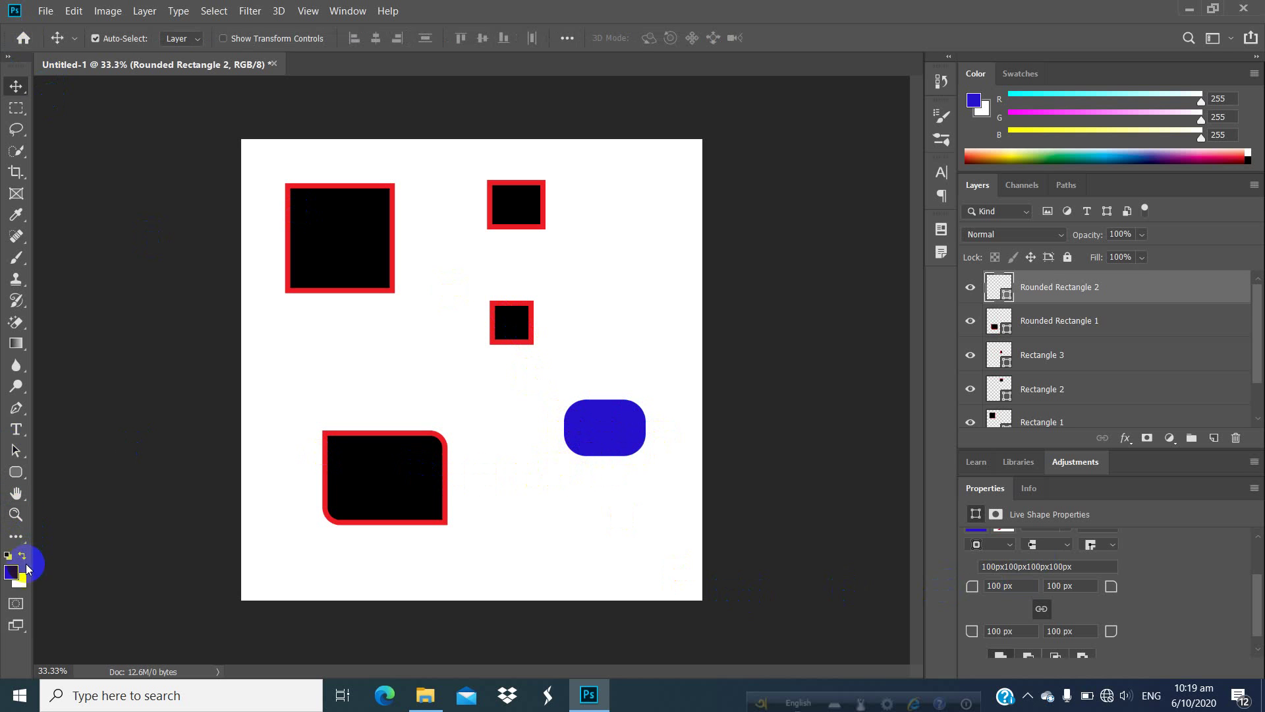
Draw an ellipse about 192 by 566 px near the canvas's right edge and a circle about 264 px across above the black rounded rectangle
drag(14, 478, 73, 472)
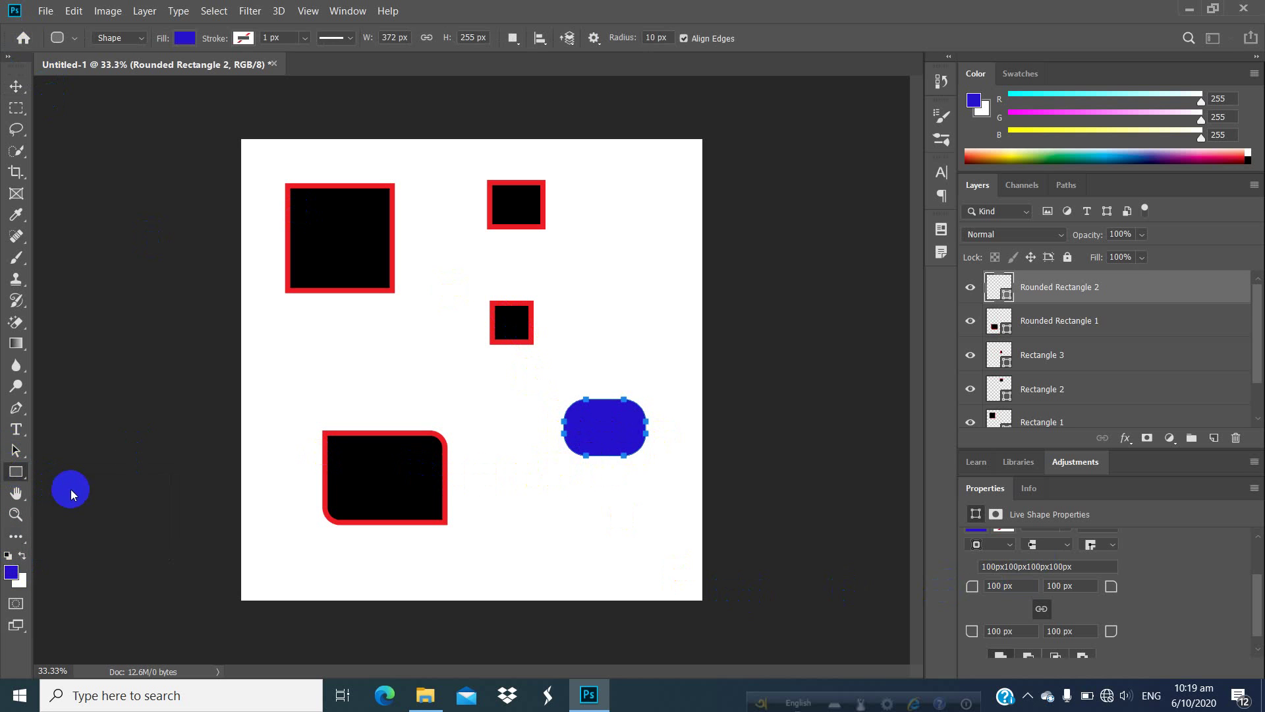
right_click(17, 471)
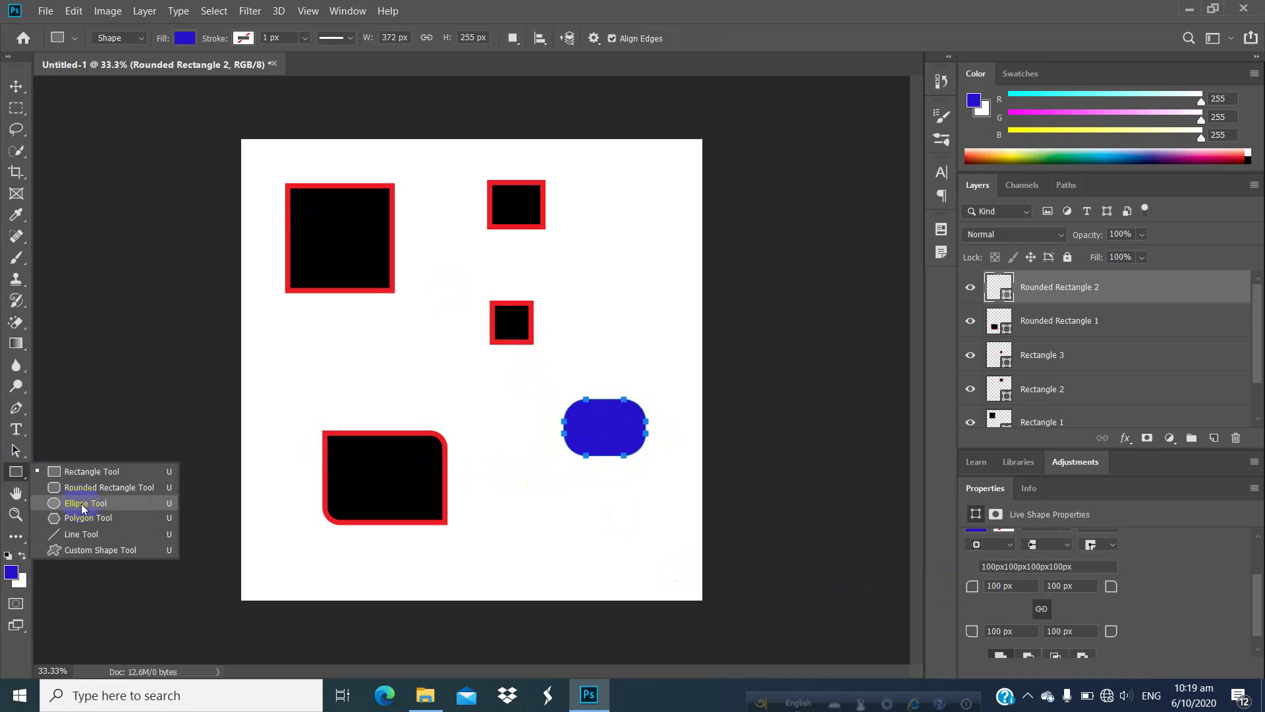
click(105, 504)
drag(609, 207, 650, 331)
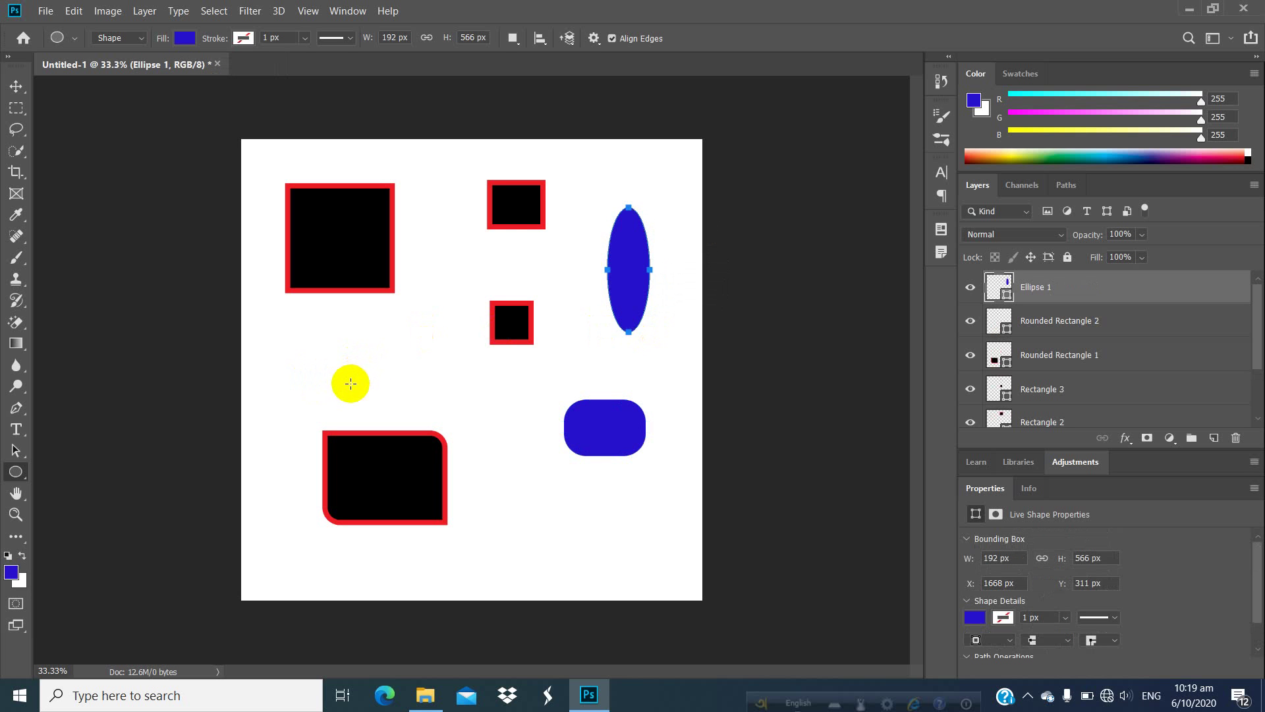
drag(346, 347, 426, 405)
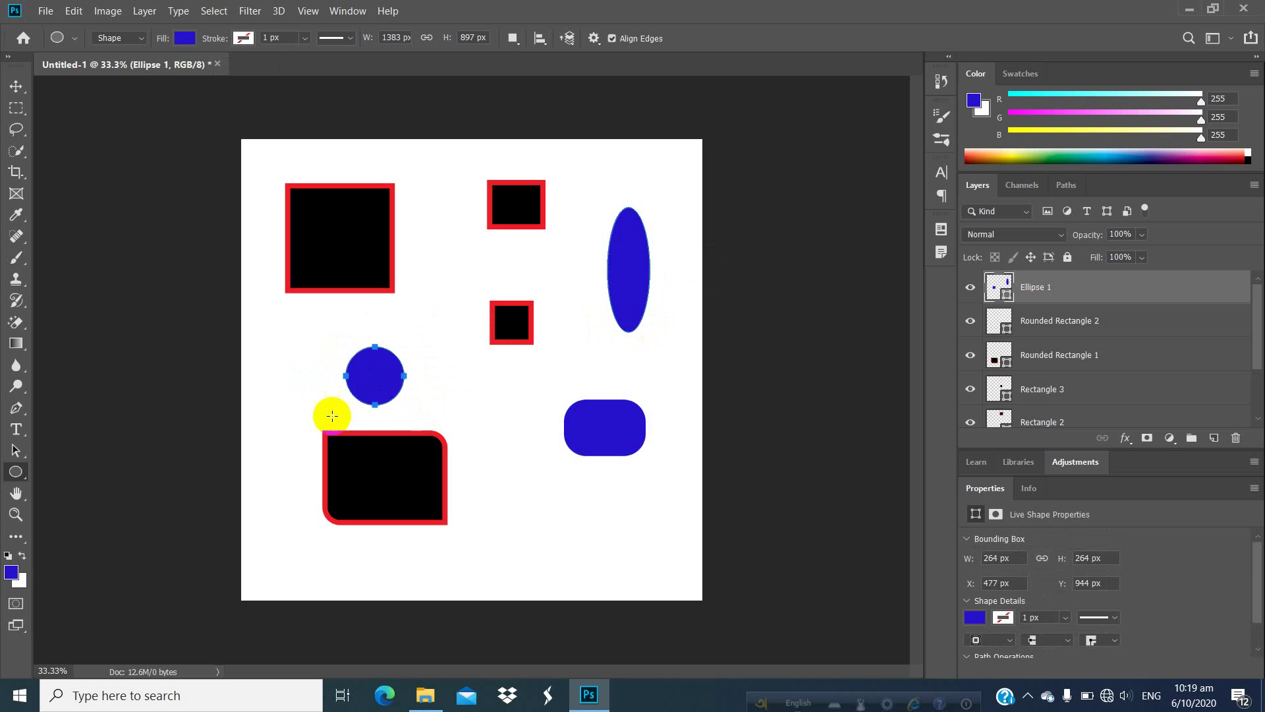
Draw a six-sided polygon about 227 px wide and 249 px high to the right of the black rounded rectangle
right_click(16, 473)
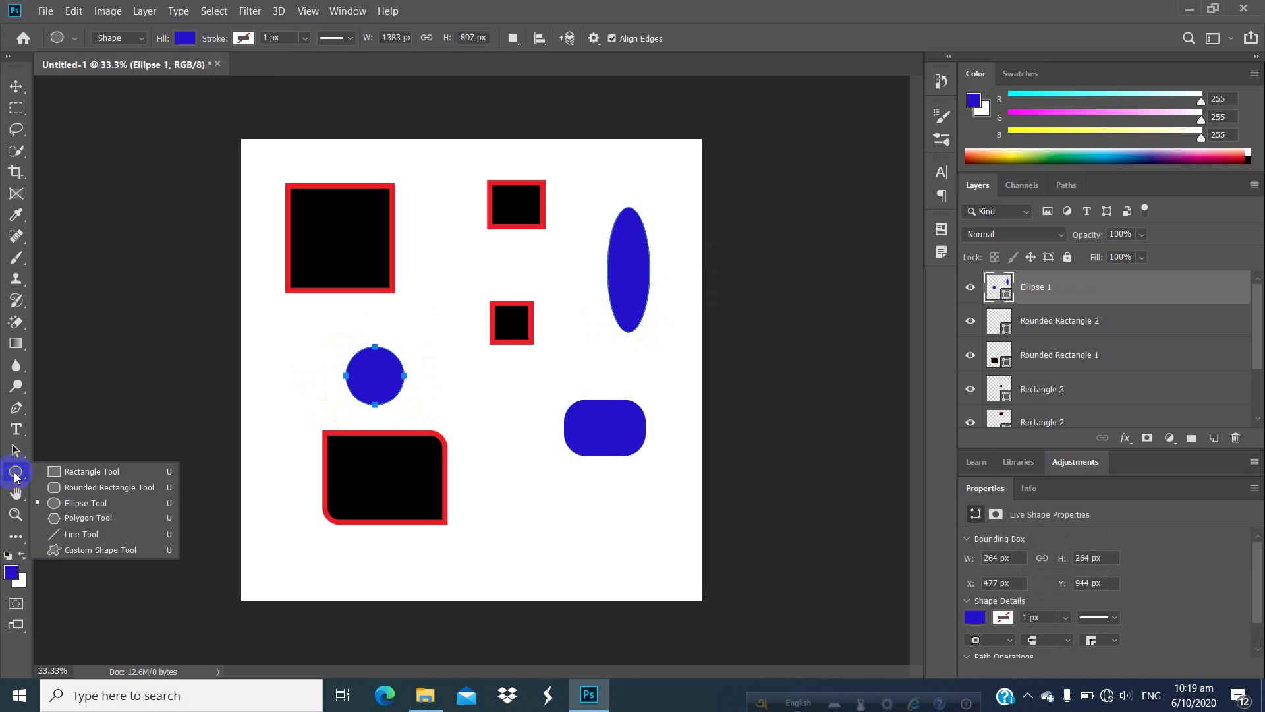
click(80, 522)
drag(495, 475, 516, 488)
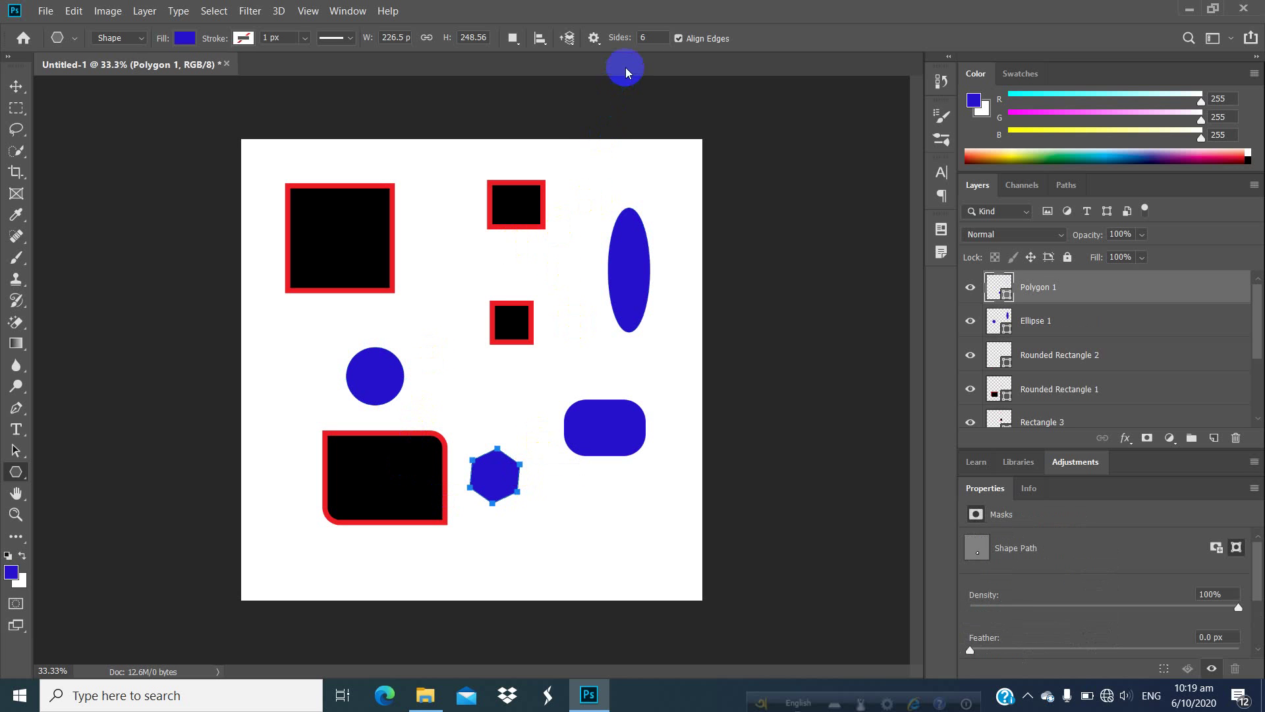
Draw a five-sided polygon about 274 px wide below the blue rounded rectangle and a ten-sided one about 328 px wide near the canvas's left edge
click(646, 38)
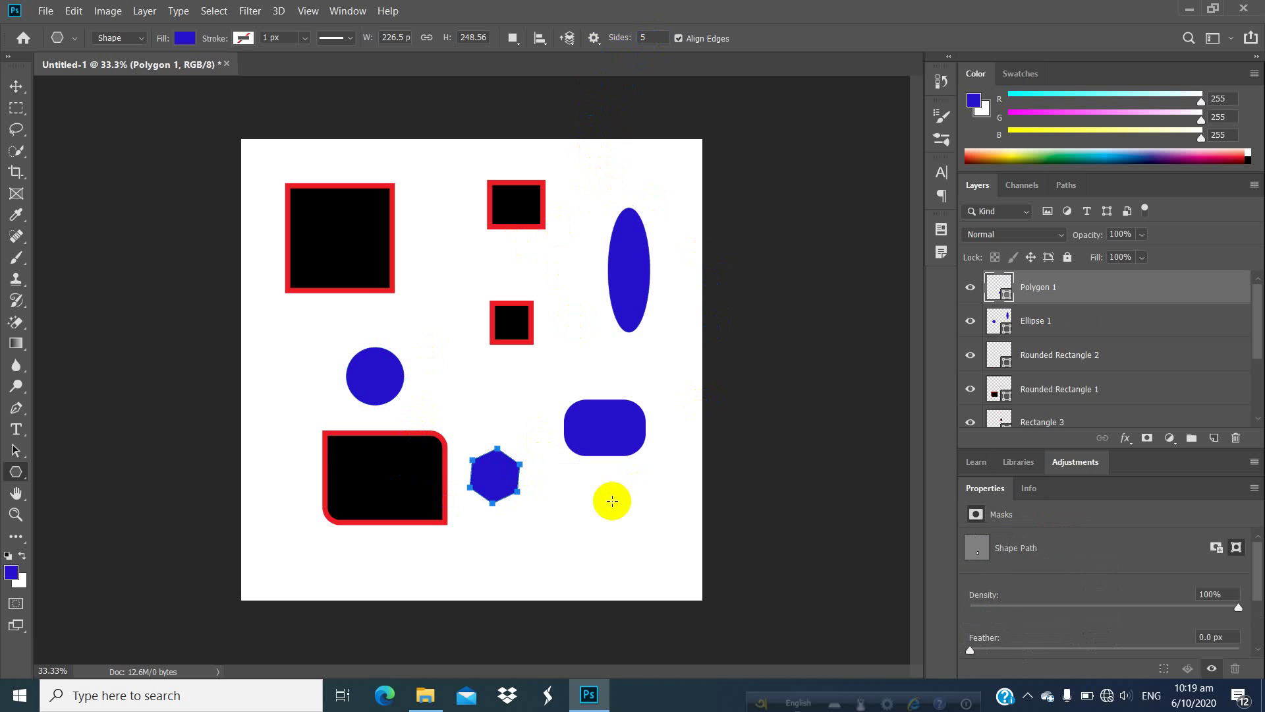
drag(595, 503, 616, 523)
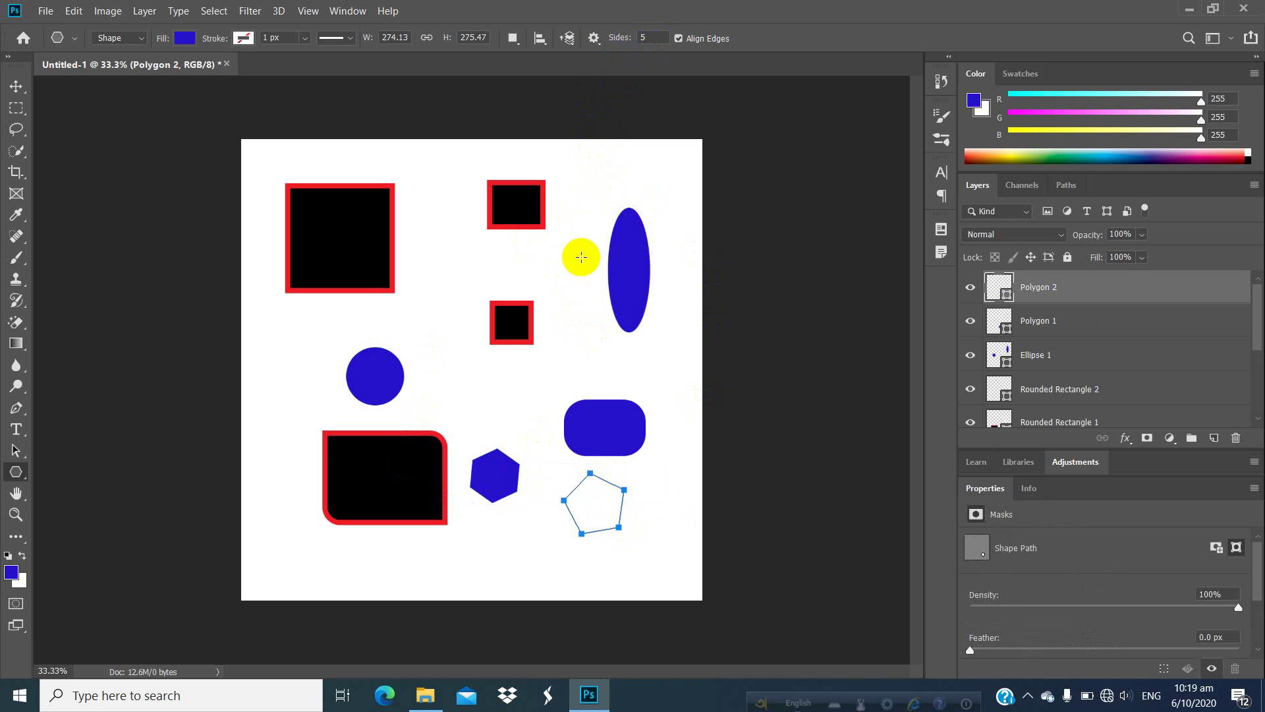
double_click(655, 37)
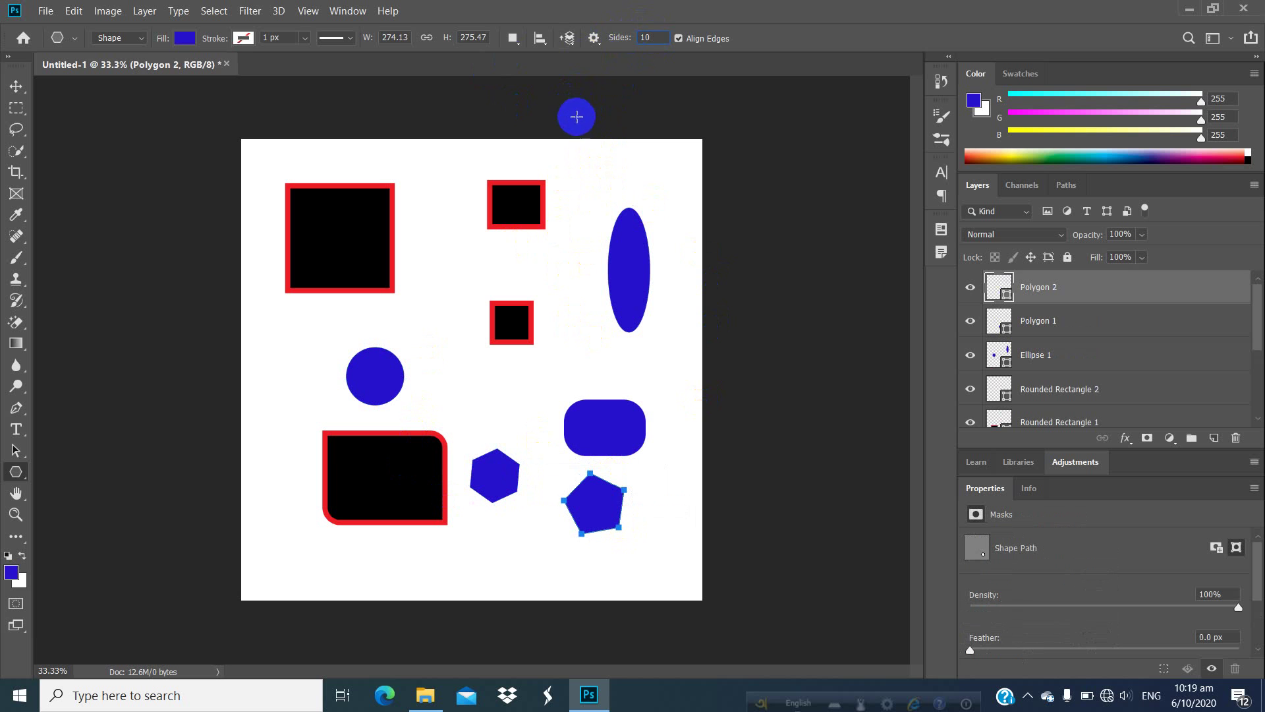
drag(283, 341, 307, 371)
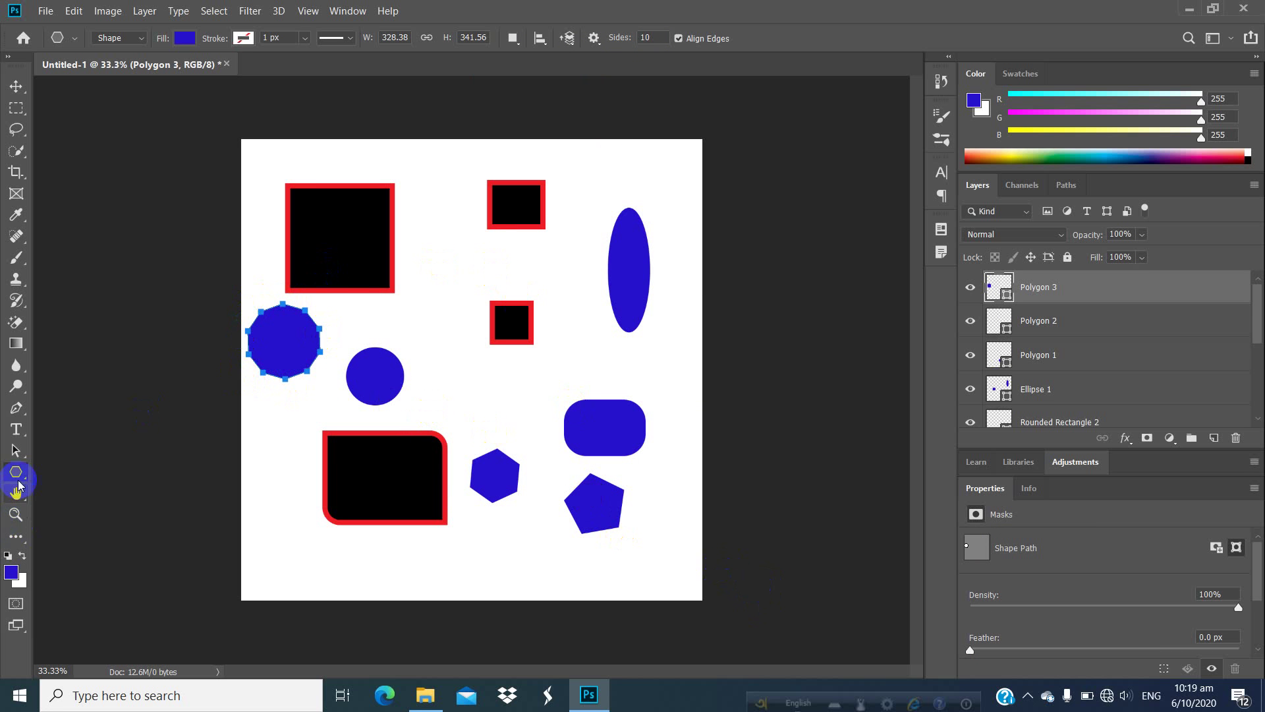
Draw five separate 1 px blue lines at varying angles between and across the shapes with the Line tool
mouse_move(19, 486)
mouse_down()
mouse_move(96, 520)
mouse_move(94, 535)
mouse_up()
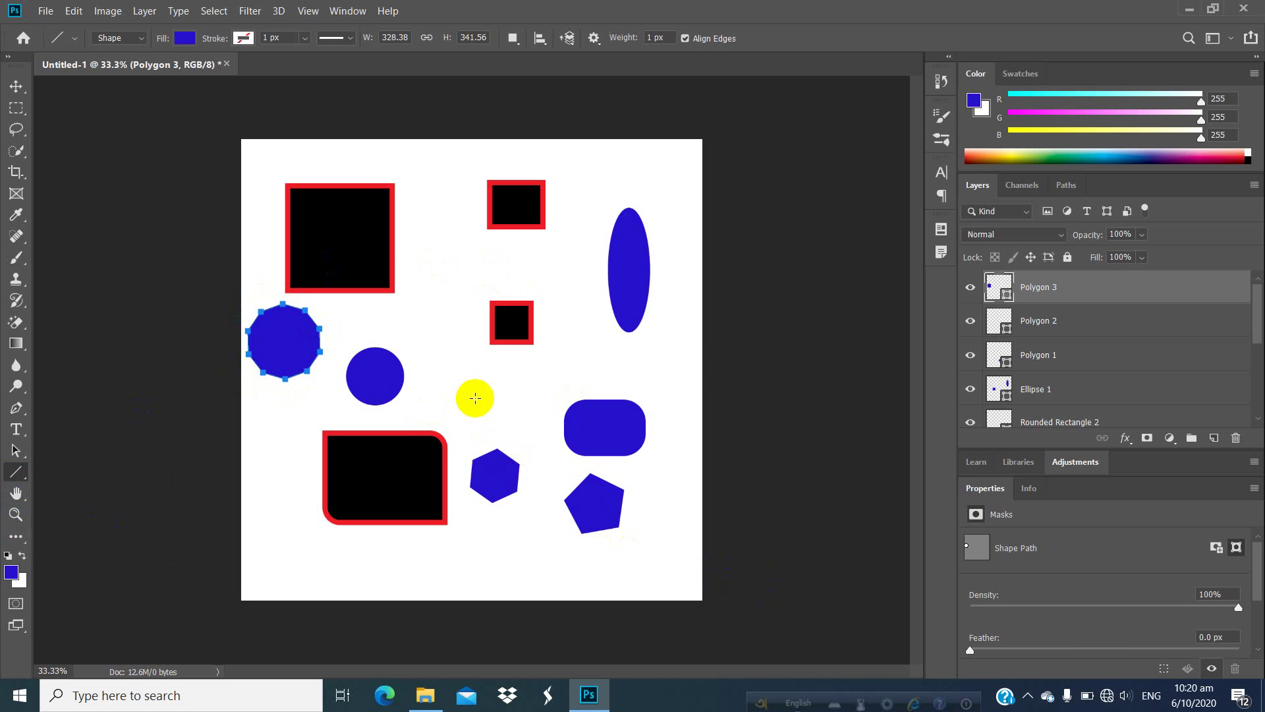
drag(466, 373, 706, 355)
drag(468, 242, 419, 393)
drag(245, 416, 488, 493)
drag(690, 410, 477, 425)
drag(686, 272, 498, 262)
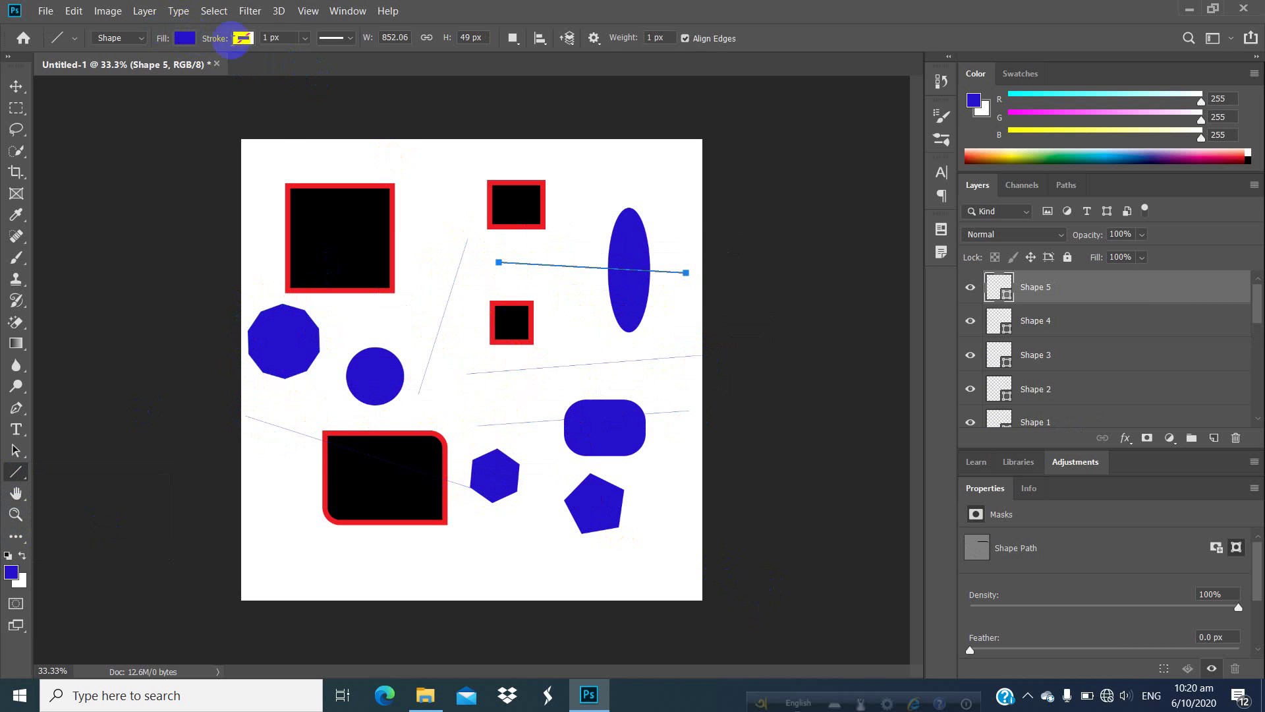
Set the most recent line's fill to red and draw three more red lines around the upper part of the tall ellipse
click(187, 38)
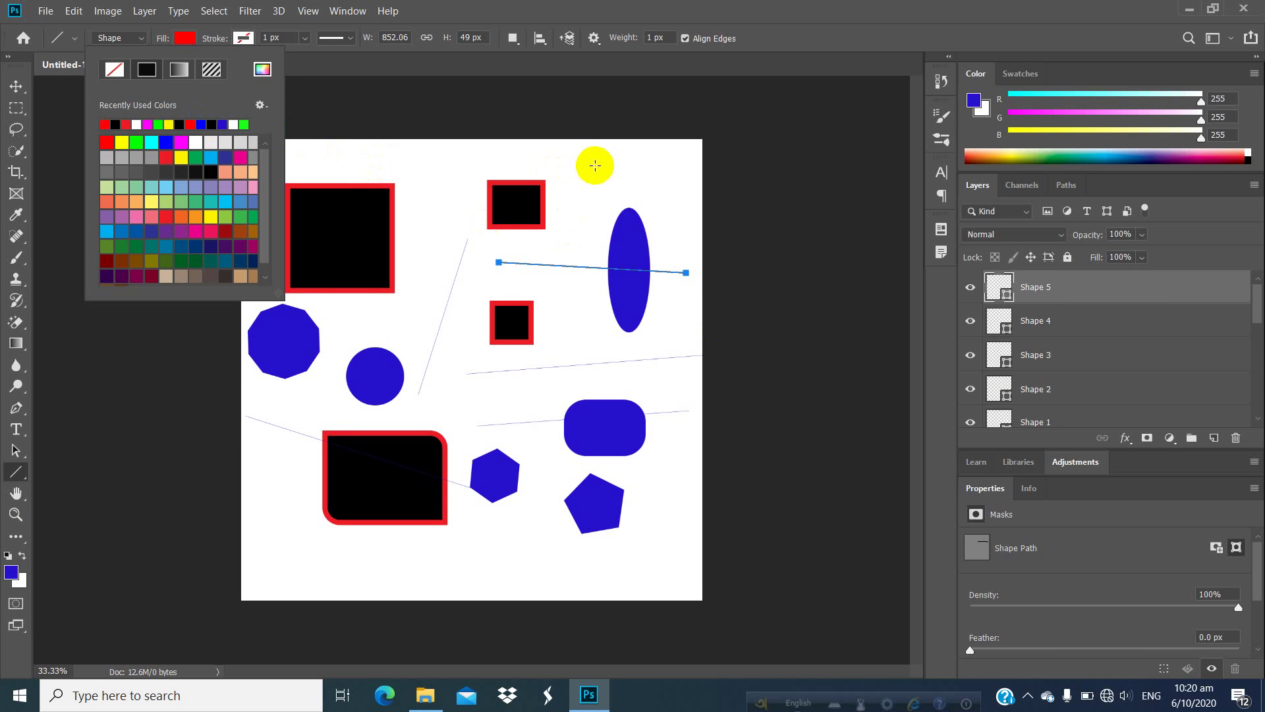
click(593, 165)
drag(596, 165, 523, 237)
drag(663, 185, 681, 271)
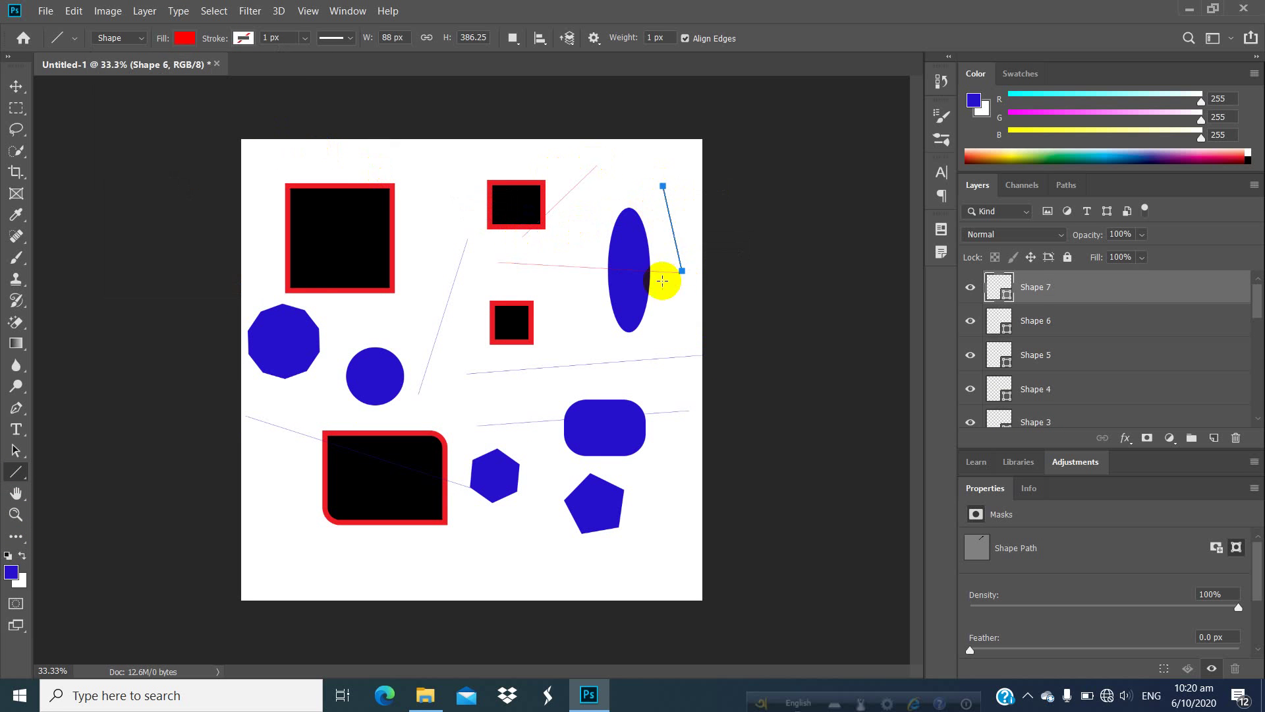
drag(609, 190, 573, 280)
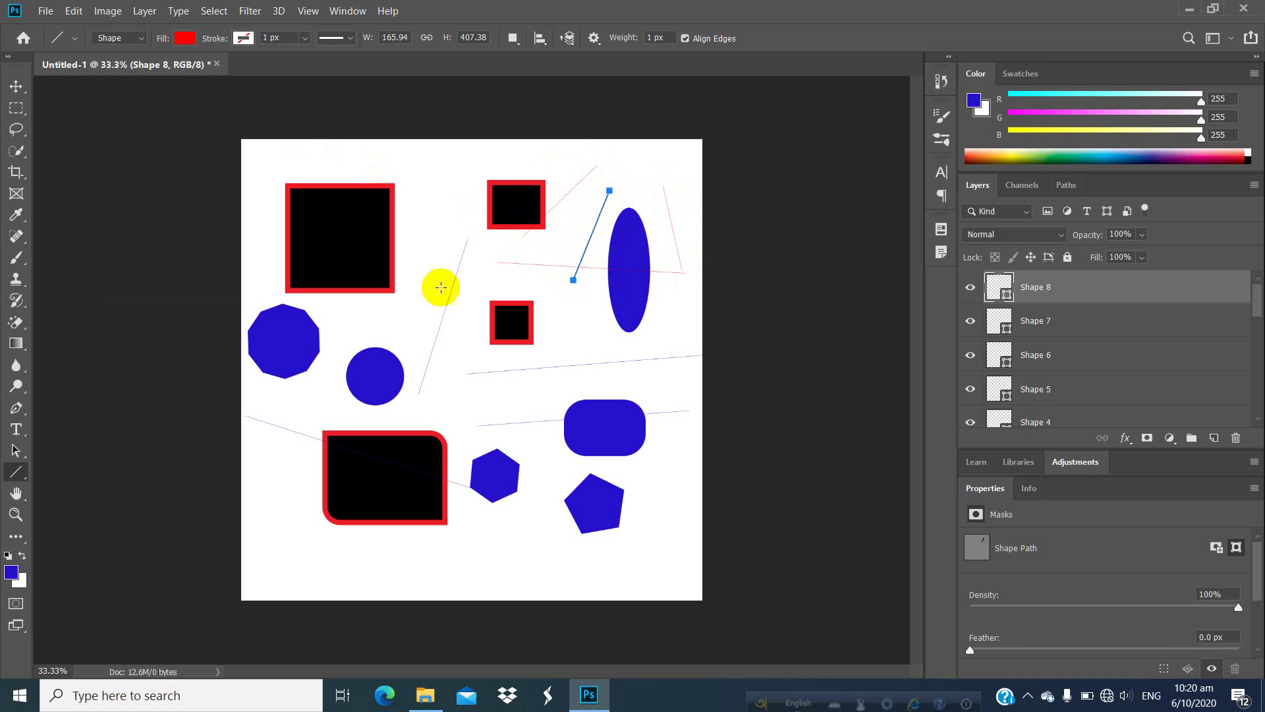
right_click(19, 474)
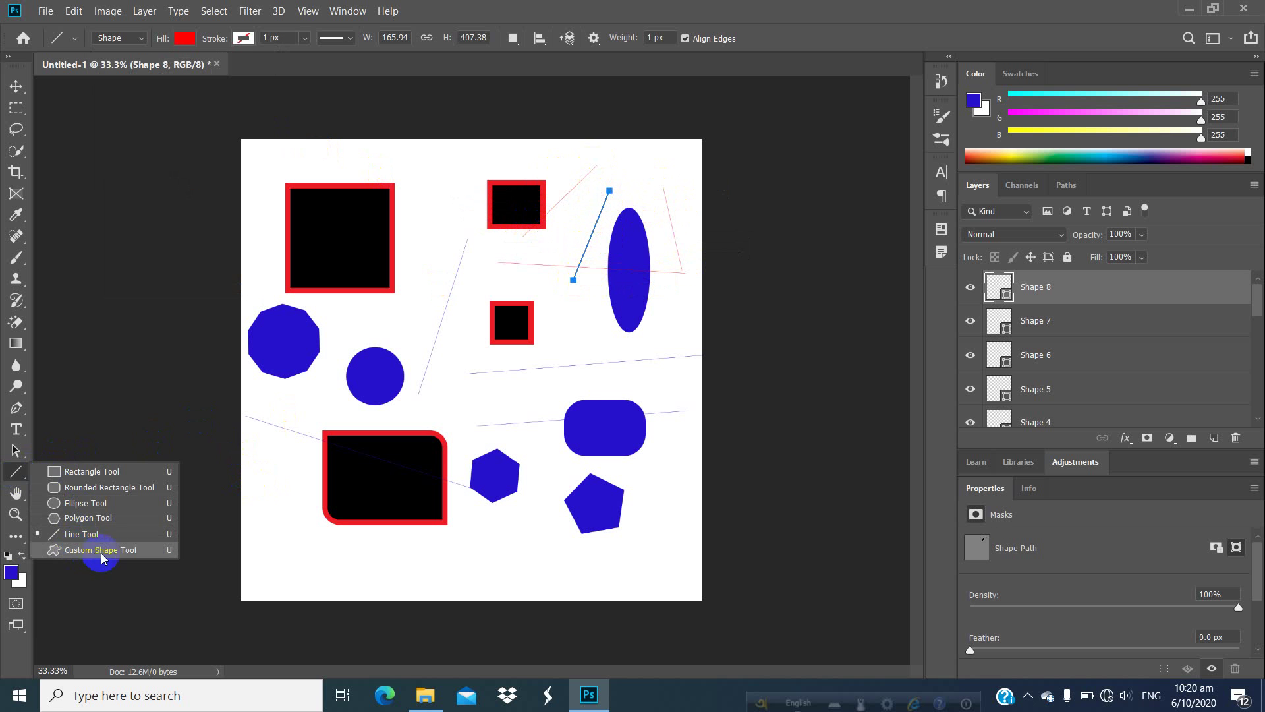
click(117, 550)
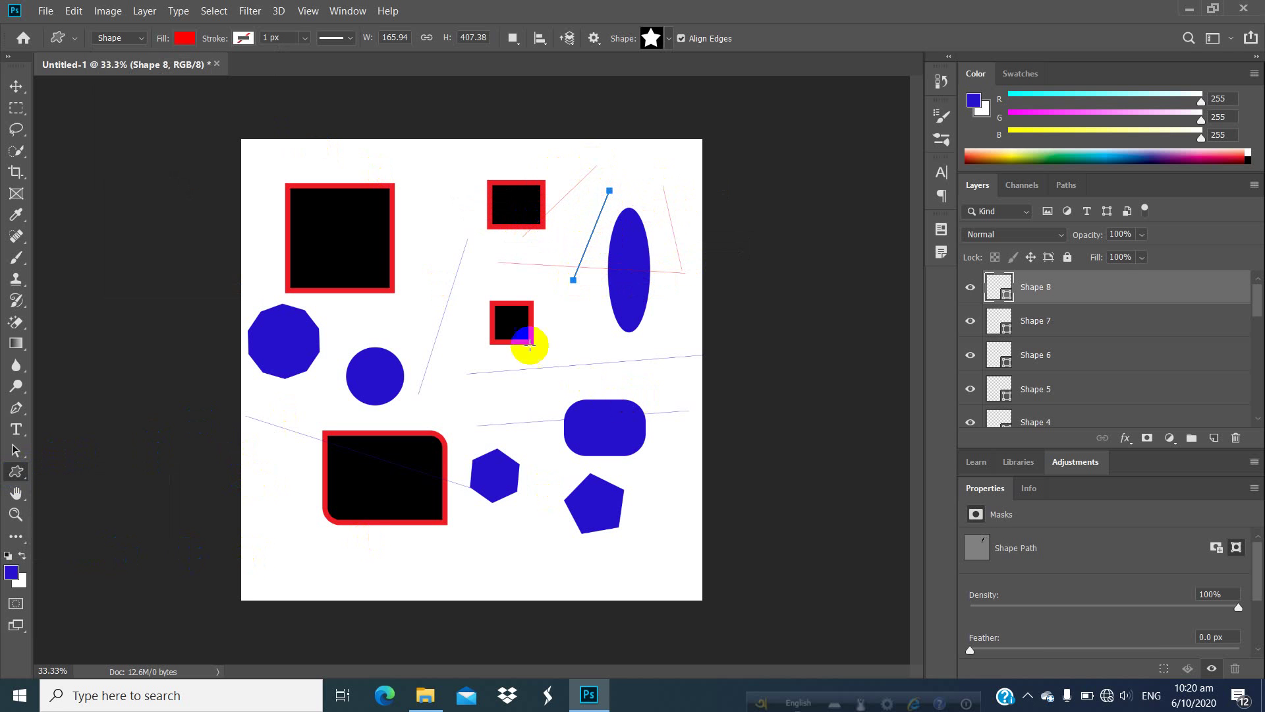
click(46, 10)
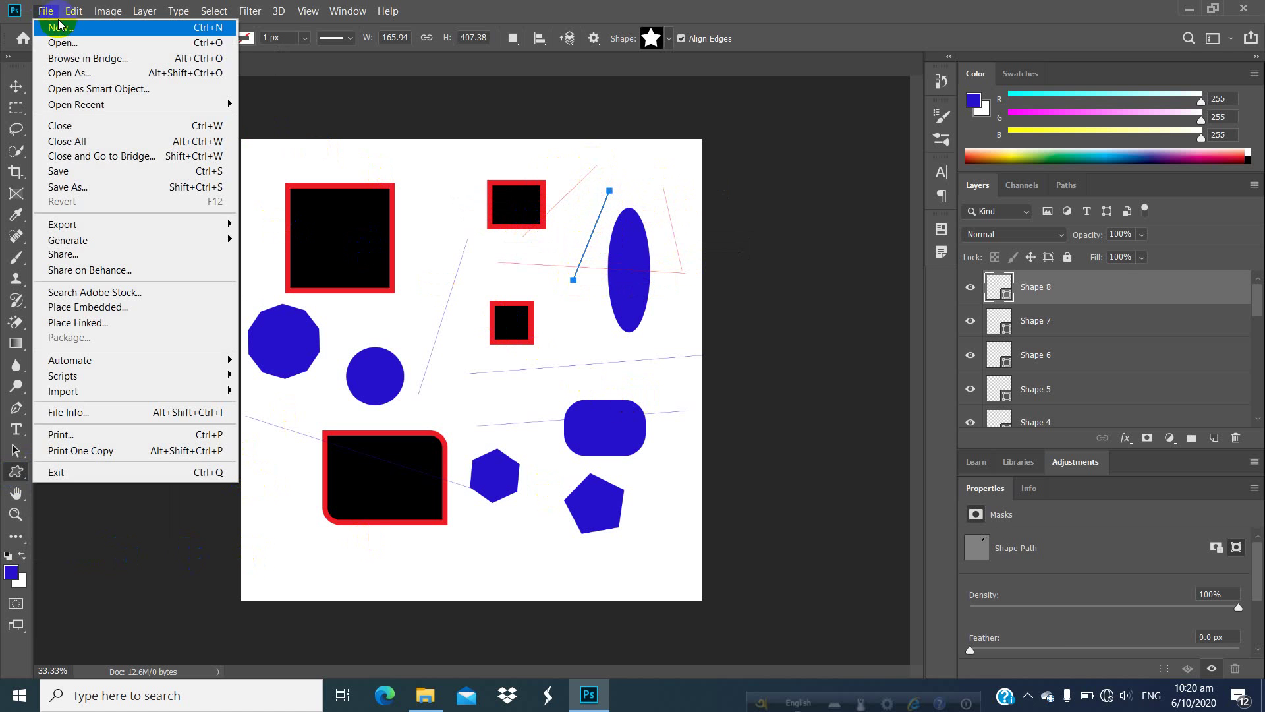
click(82, 45)
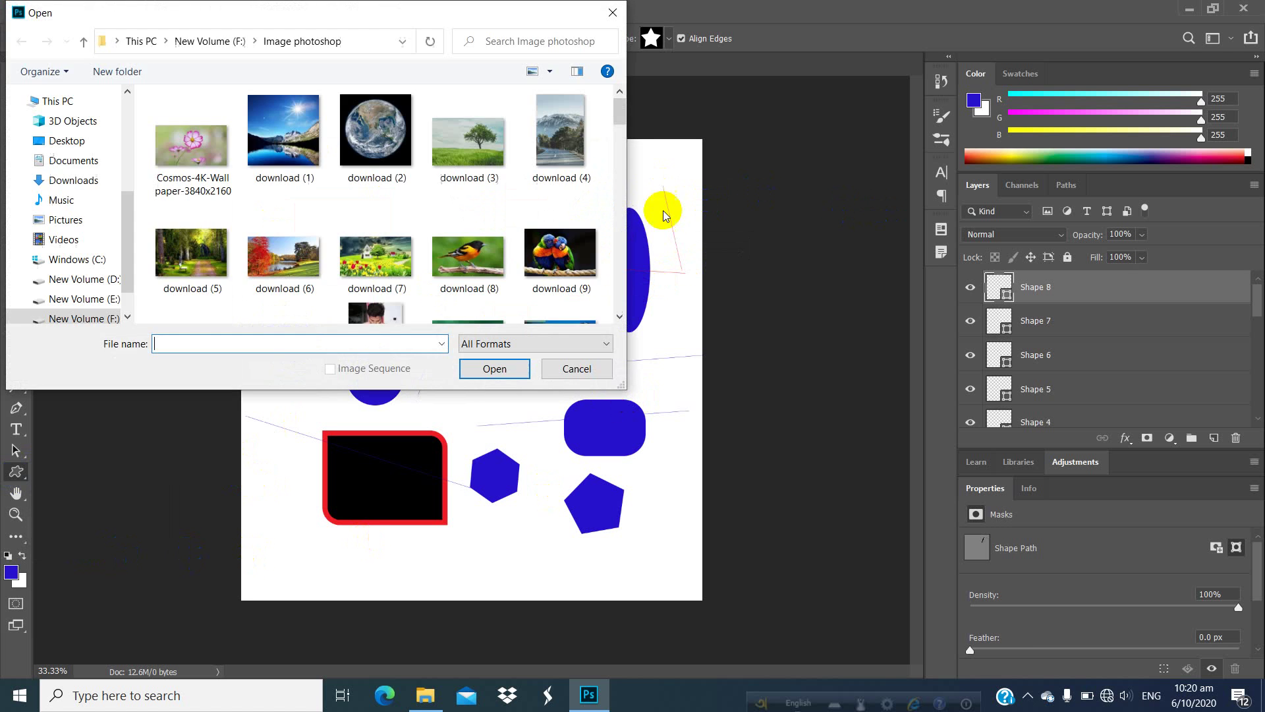
click(613, 13)
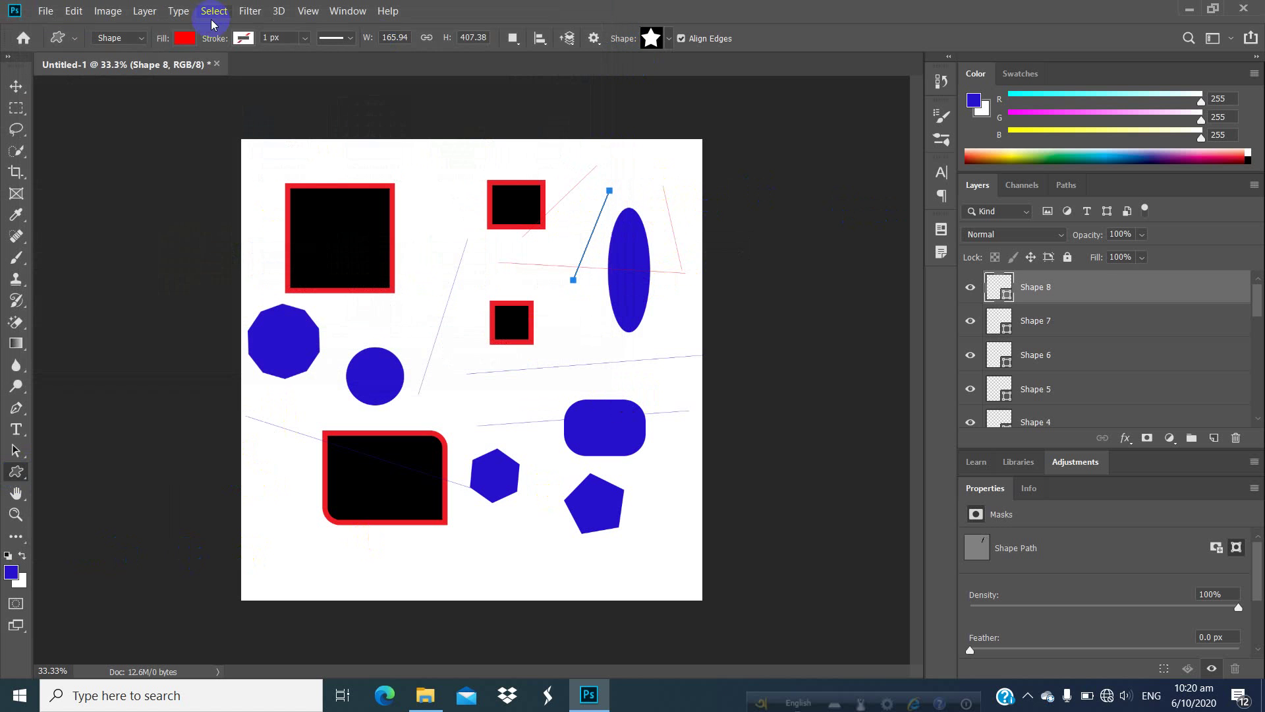
click(46, 13)
click(46, 12)
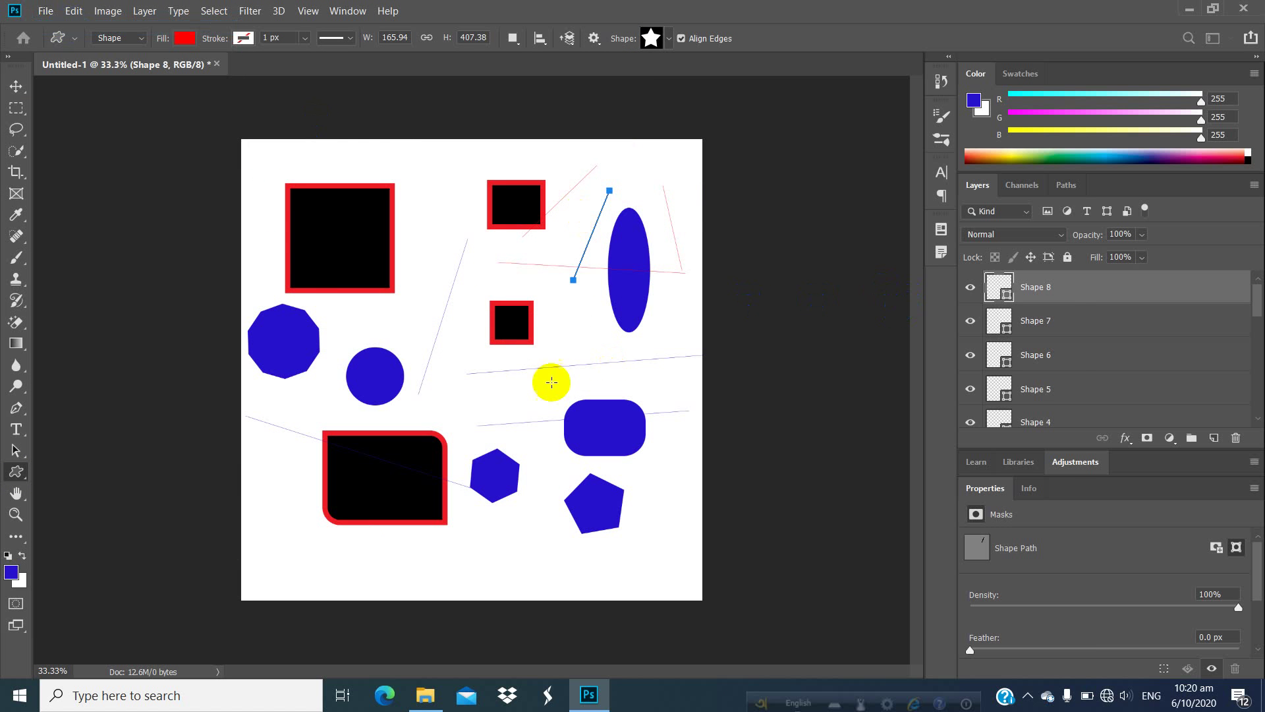
Create a new document from the recent custom preset of 7 x 7 in at 300 ppi
key(ctrl+n)
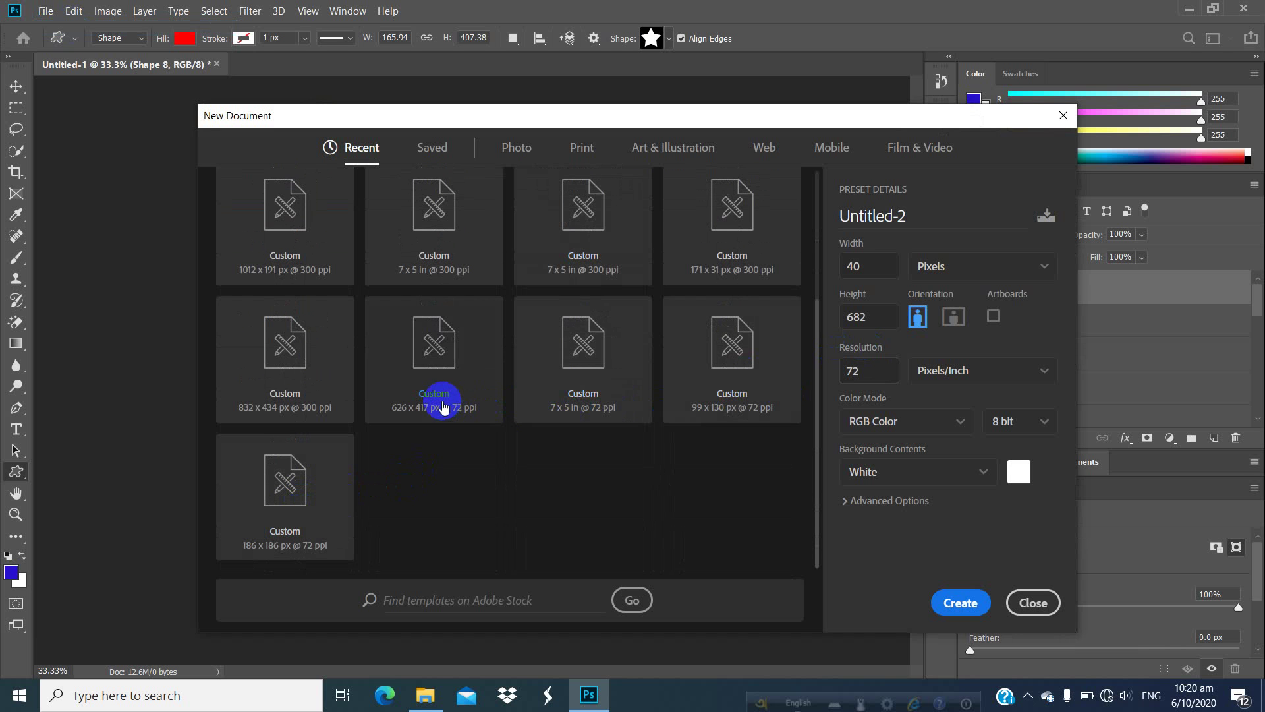
scroll(441, 405, up, 2)
scroll(283, 428, up, 1)
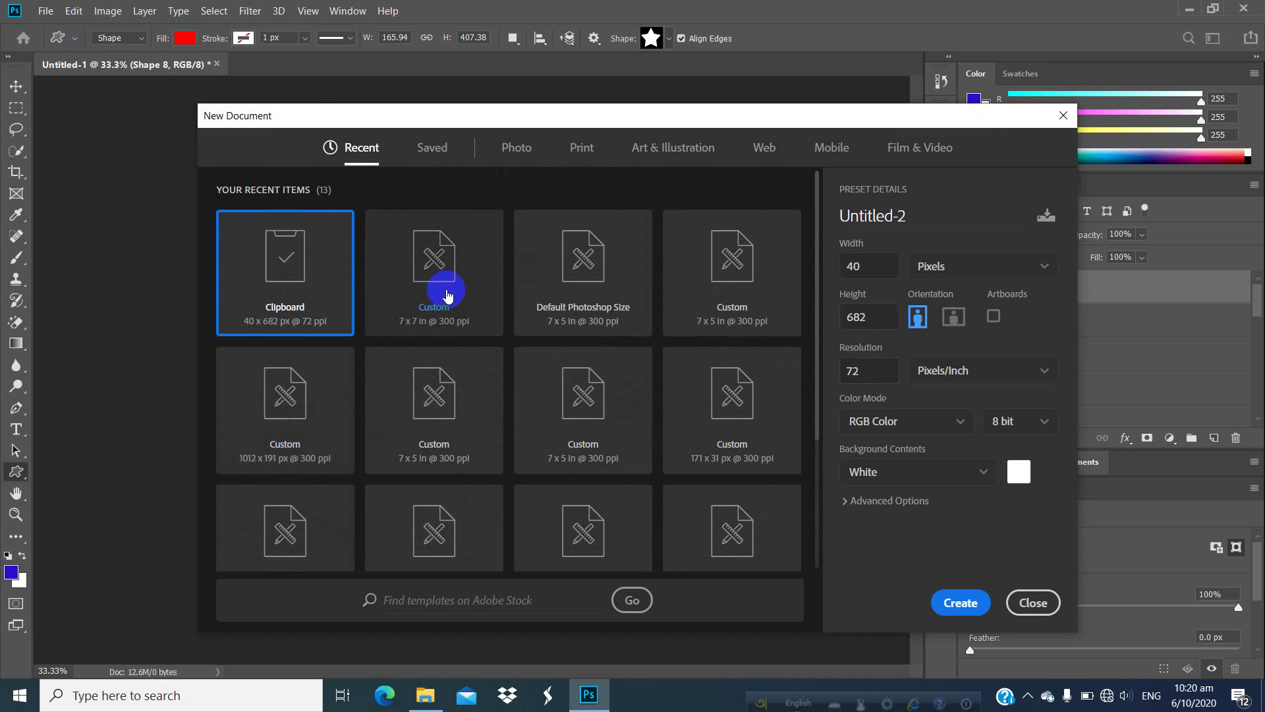
click(447, 295)
click(962, 601)
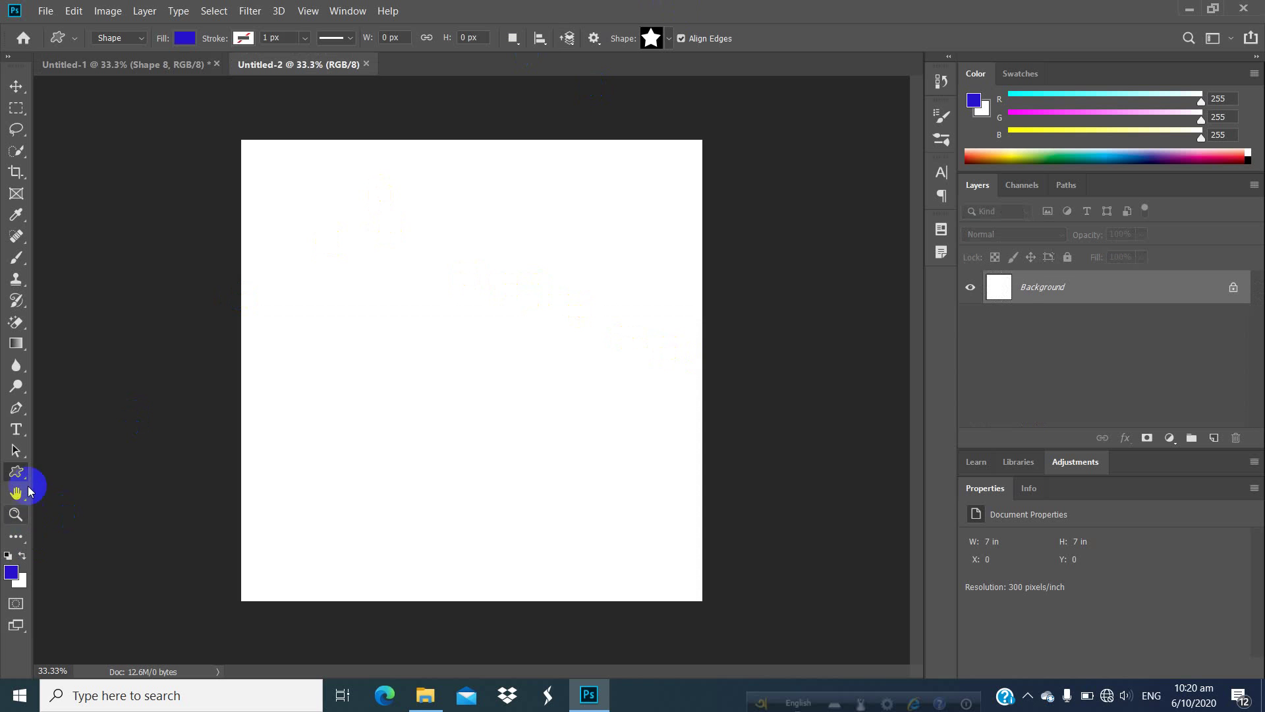
Draw a star custom shape about 206 px wide and 212 px high in the canvas's upper-middle area
right_click(15, 472)
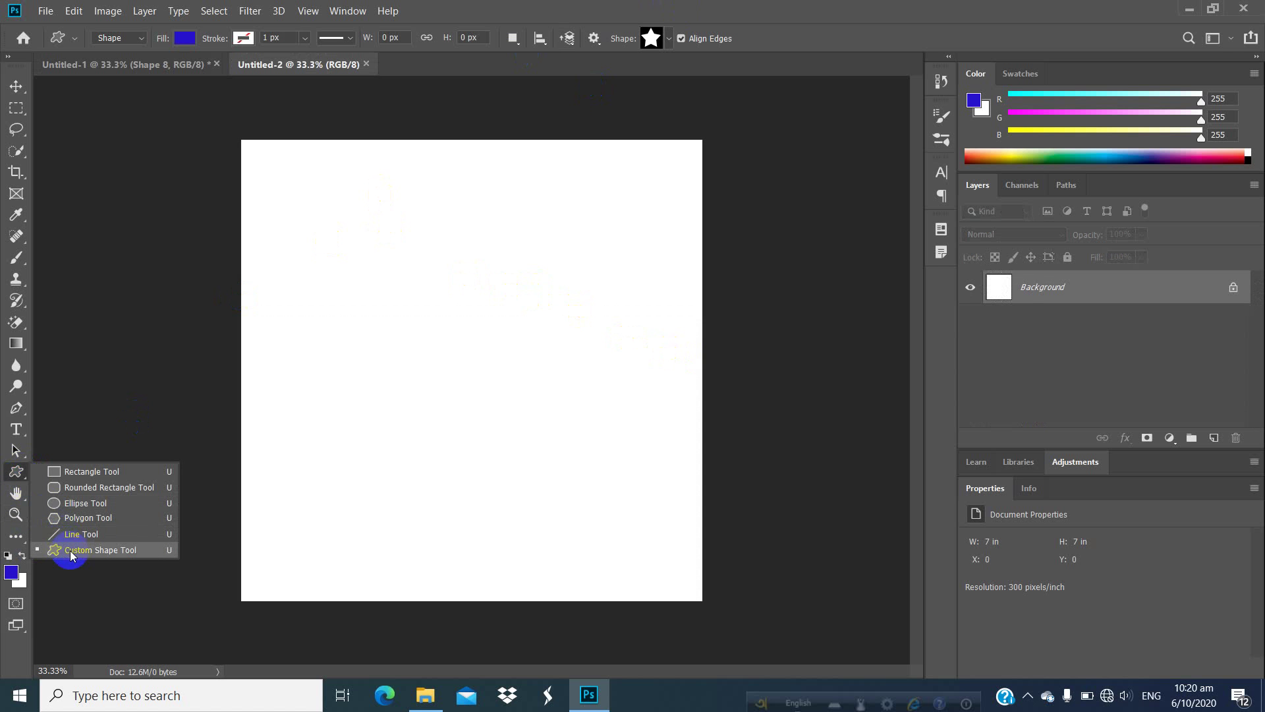
click(72, 555)
drag(435, 239, 481, 283)
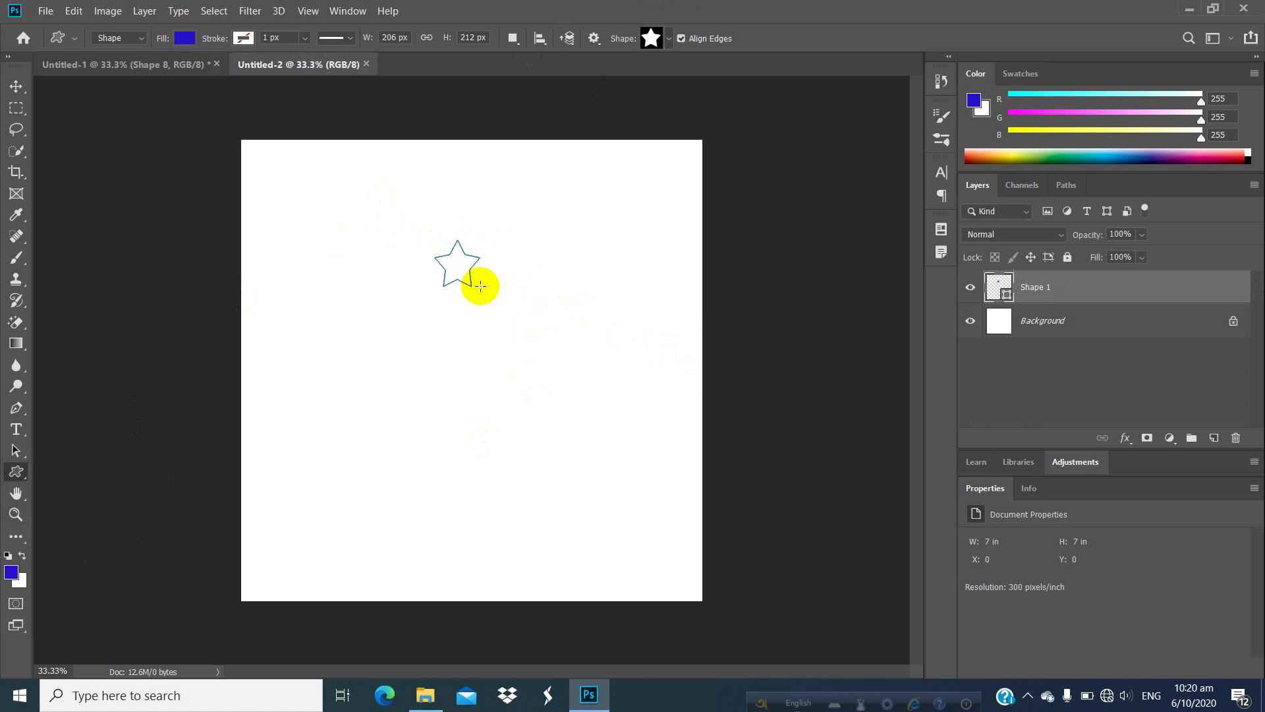
Display the custom shape presets as Text Only
click(668, 39)
click(745, 68)
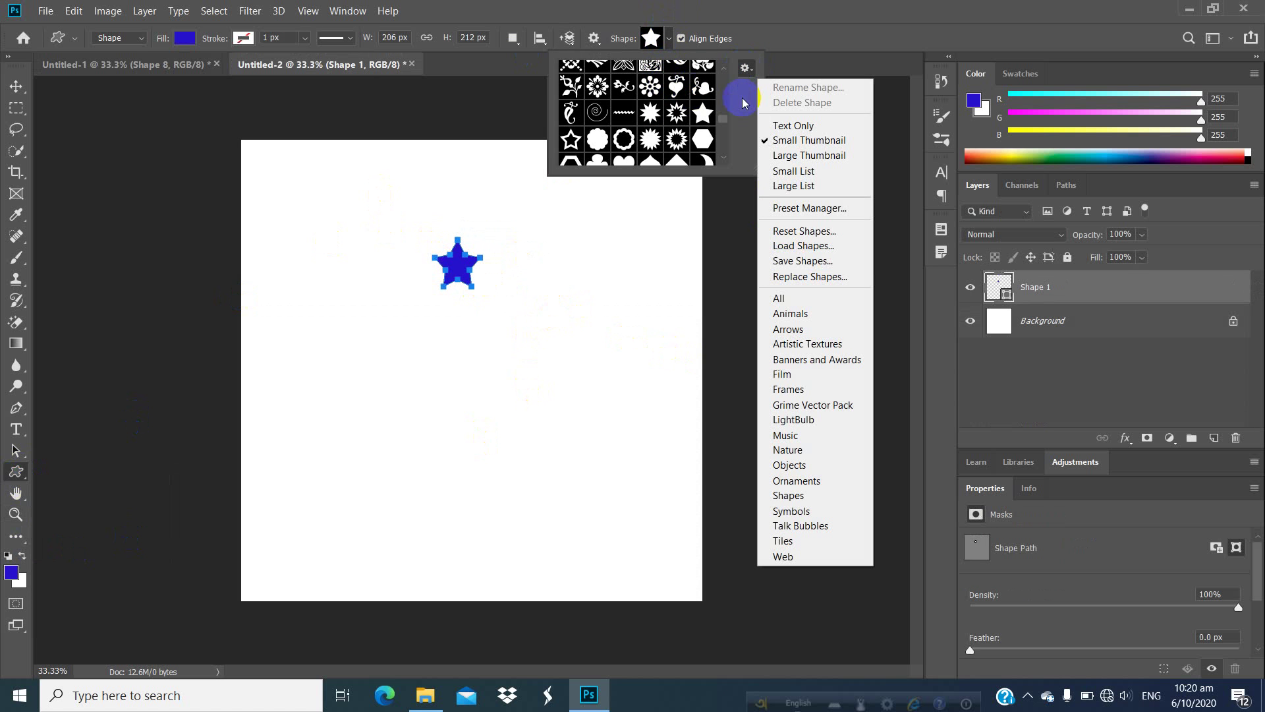
click(800, 126)
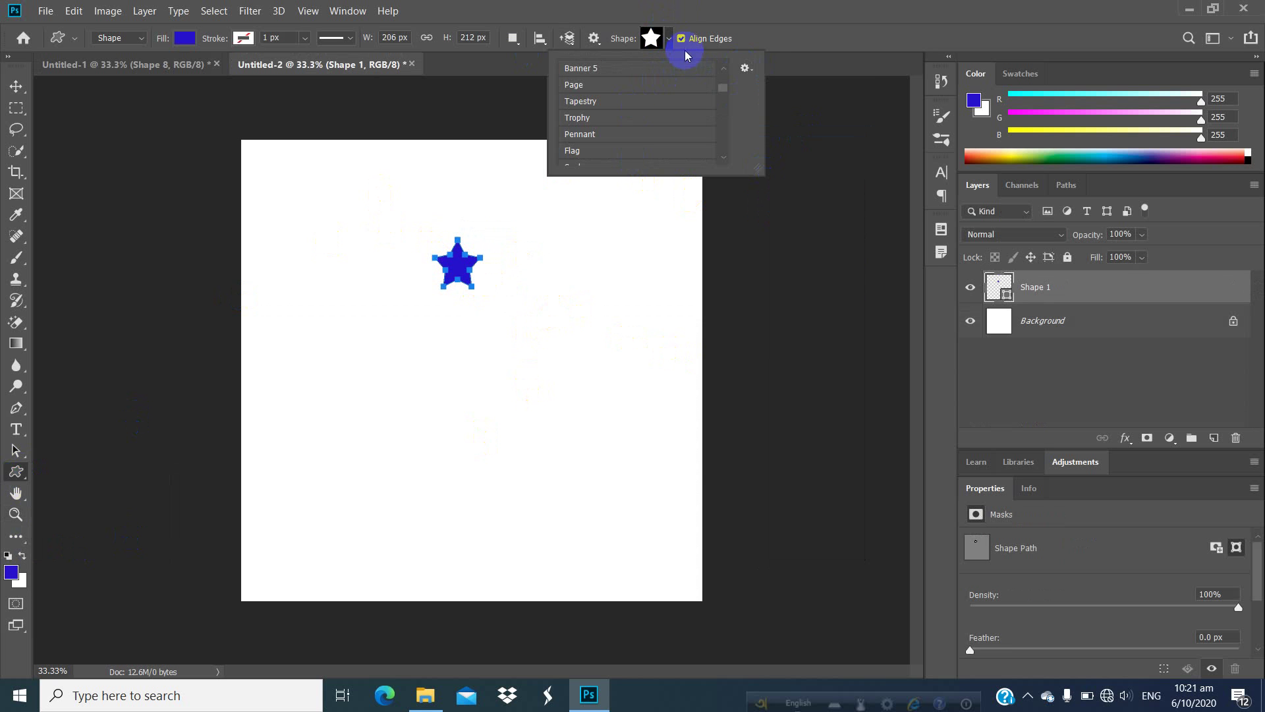
click(670, 39)
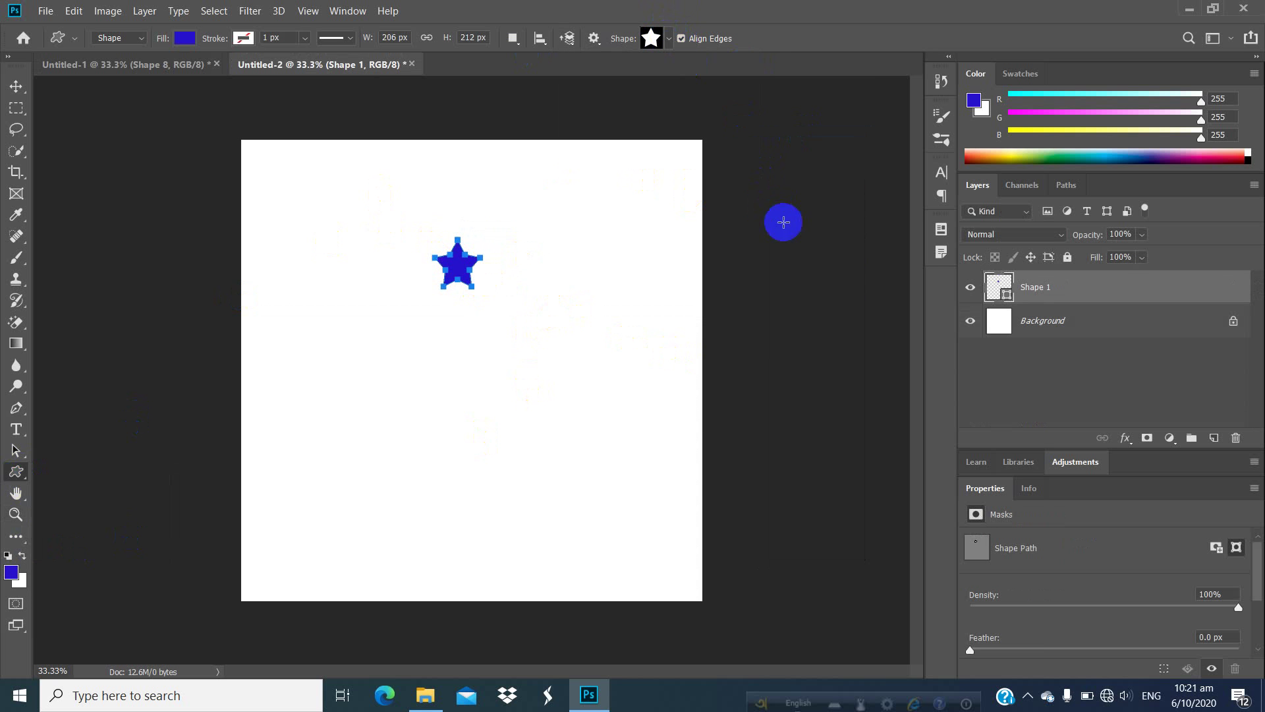
Display the custom shape presets as Large List and draw an Arrow 20 about 274 by 225 px below and to the right of the star
click(669, 39)
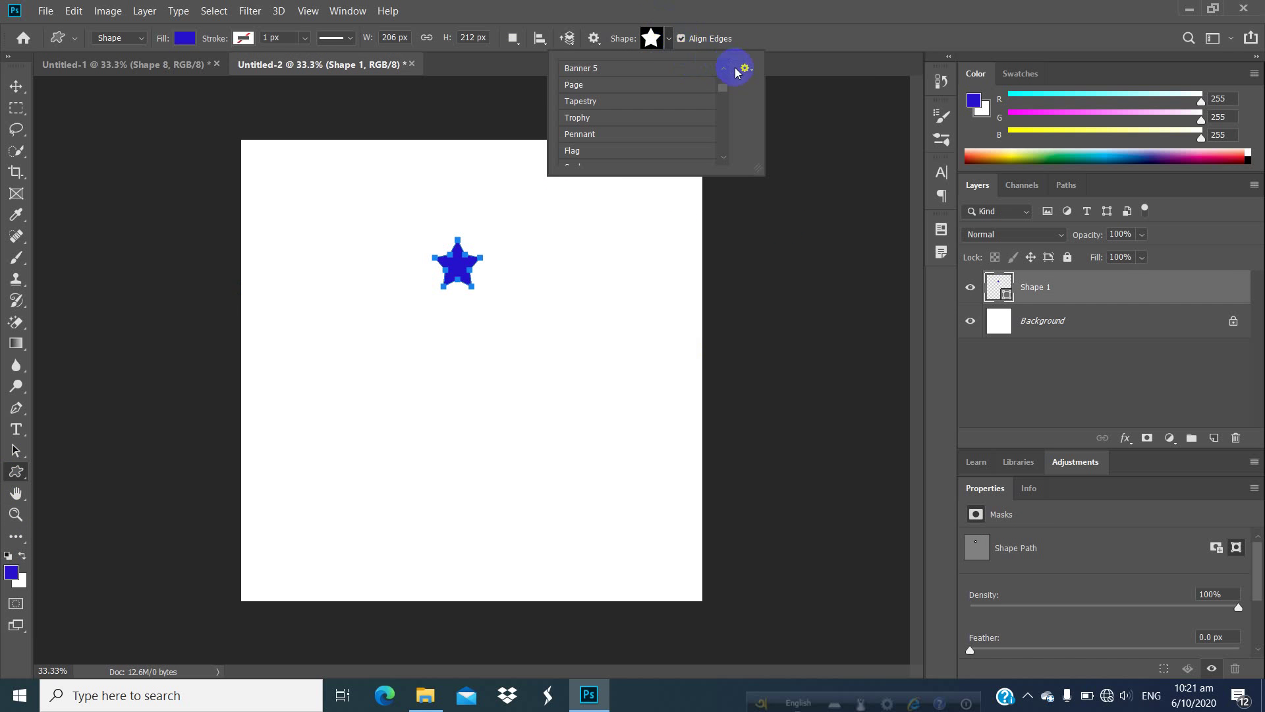
click(737, 71)
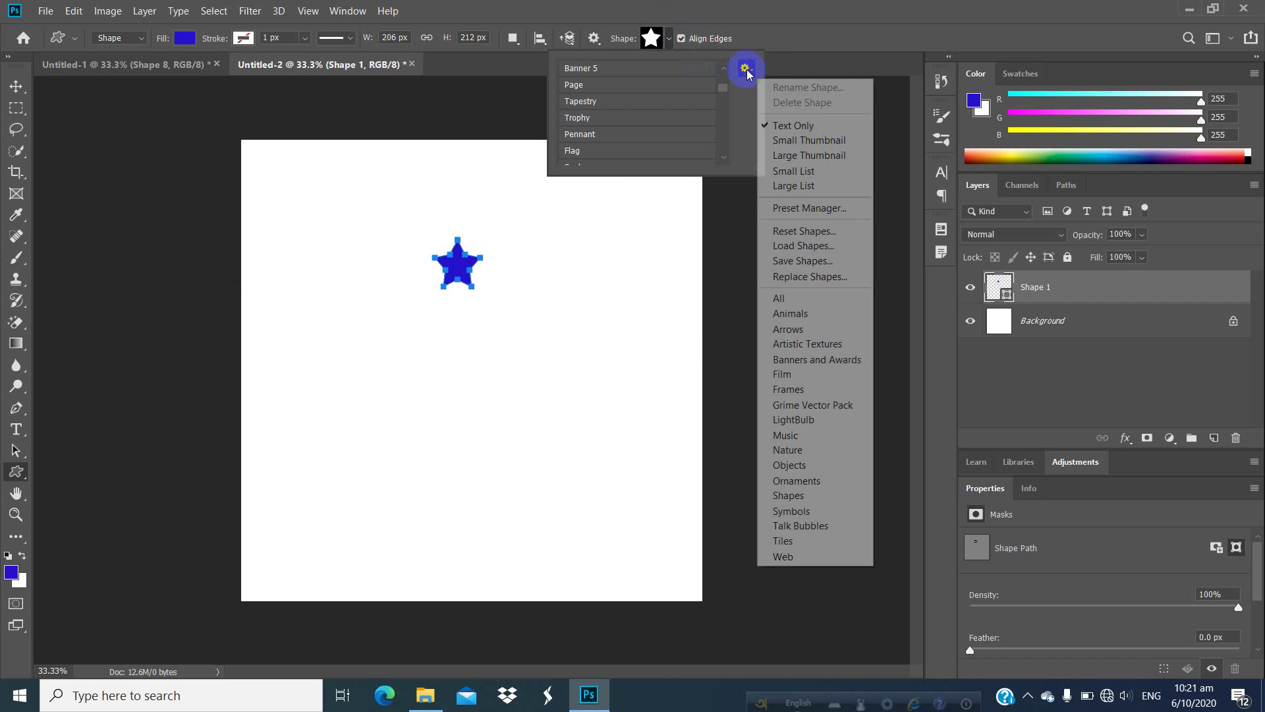
click(795, 186)
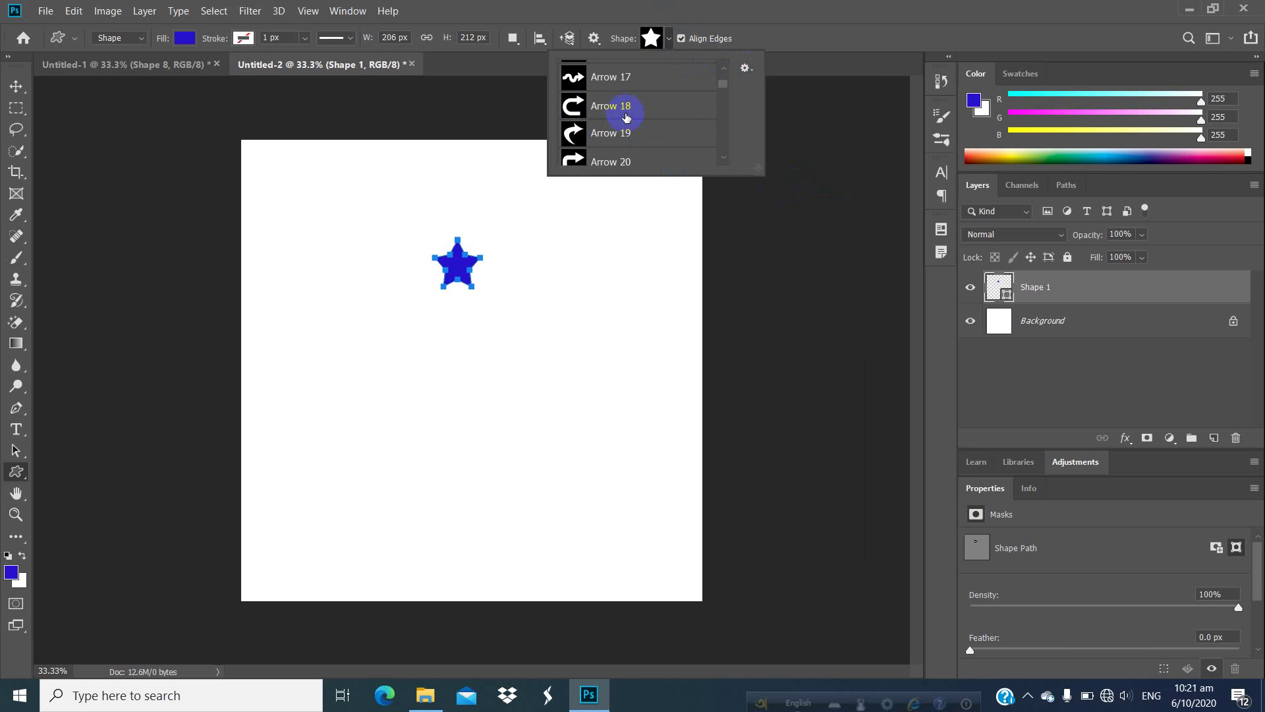
scroll(626, 117, down, 1)
click(603, 123)
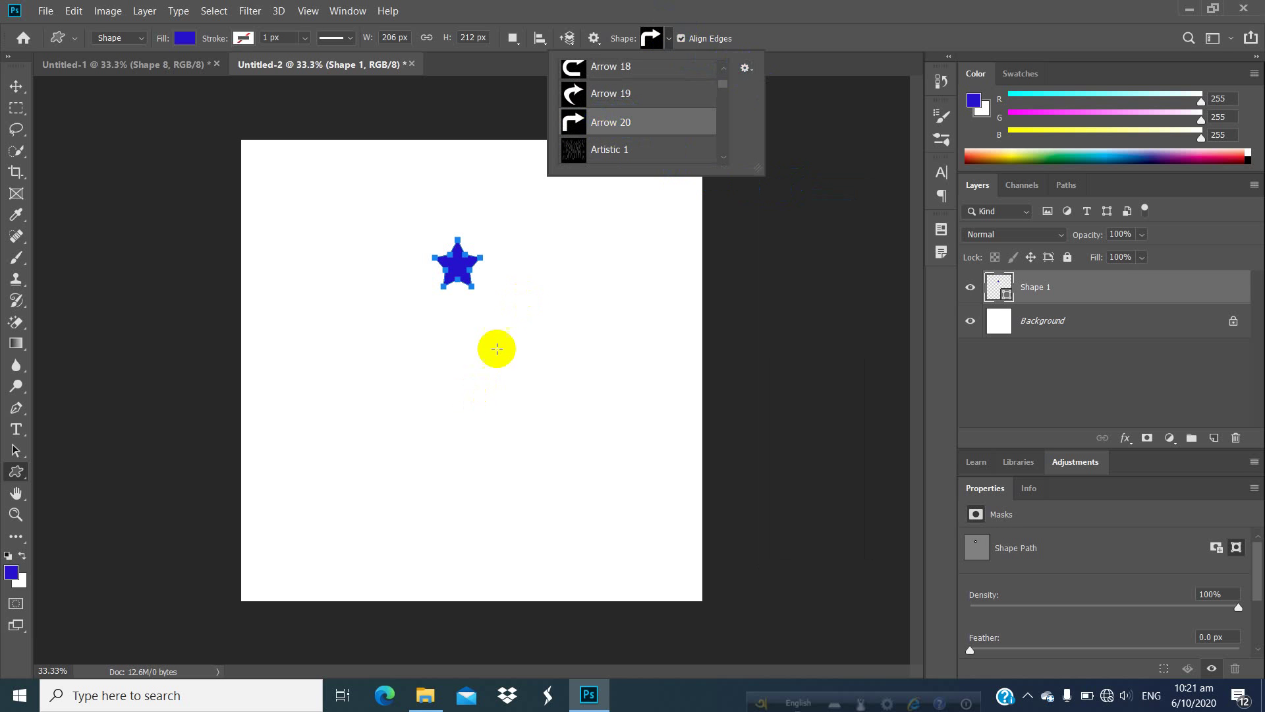
drag(511, 327, 572, 378)
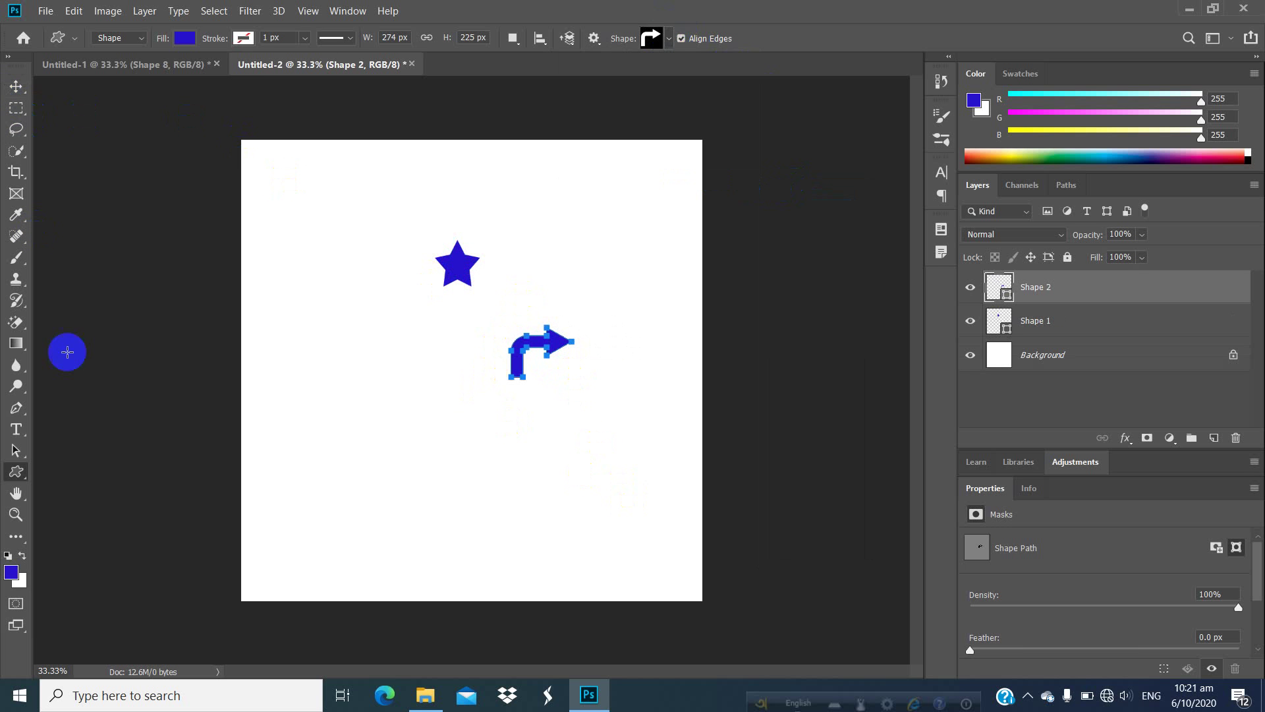
Replace the current custom shapes with the Animals set and draw a Bird 1 about 153 by 265 px in the canvas's upper-left area
click(668, 41)
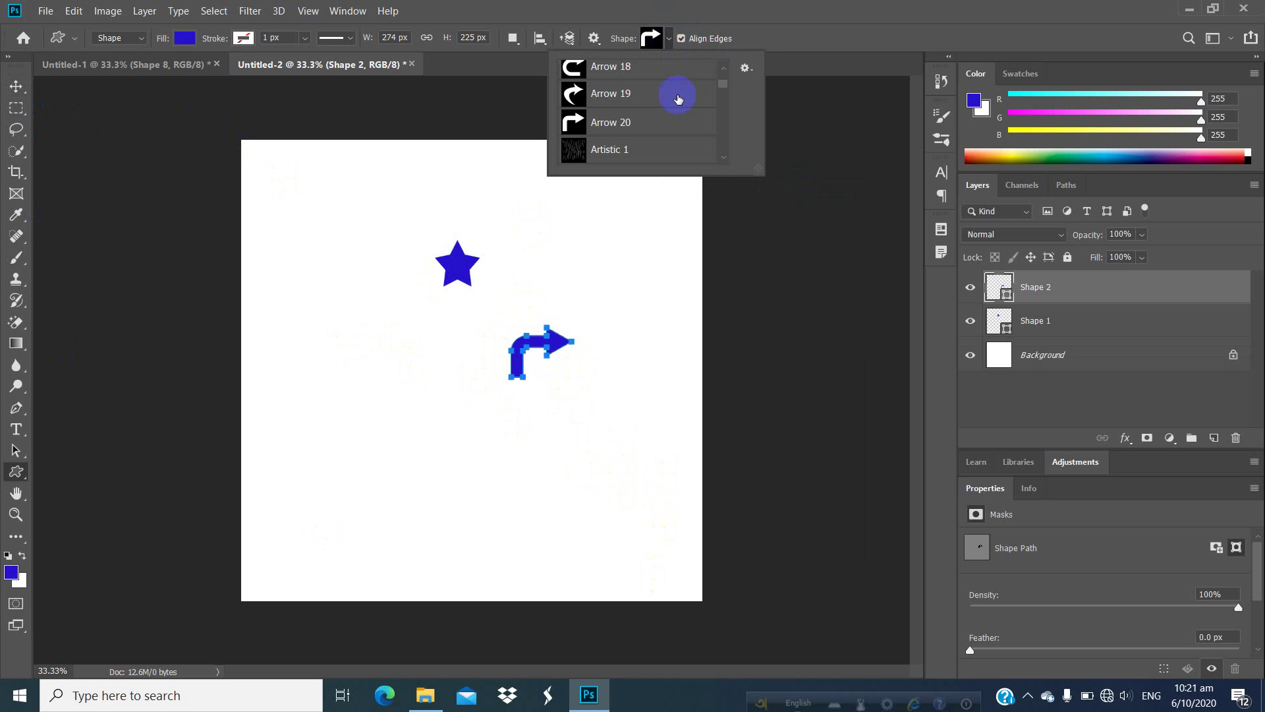
click(756, 69)
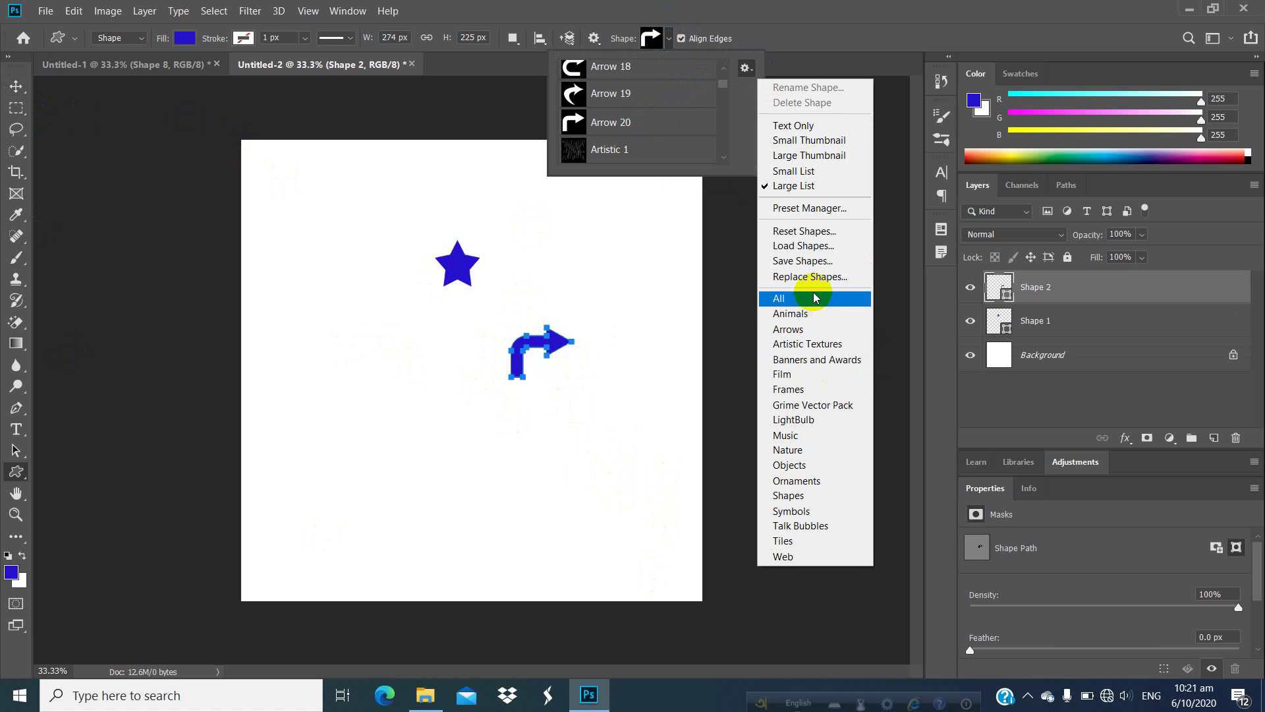
click(791, 314)
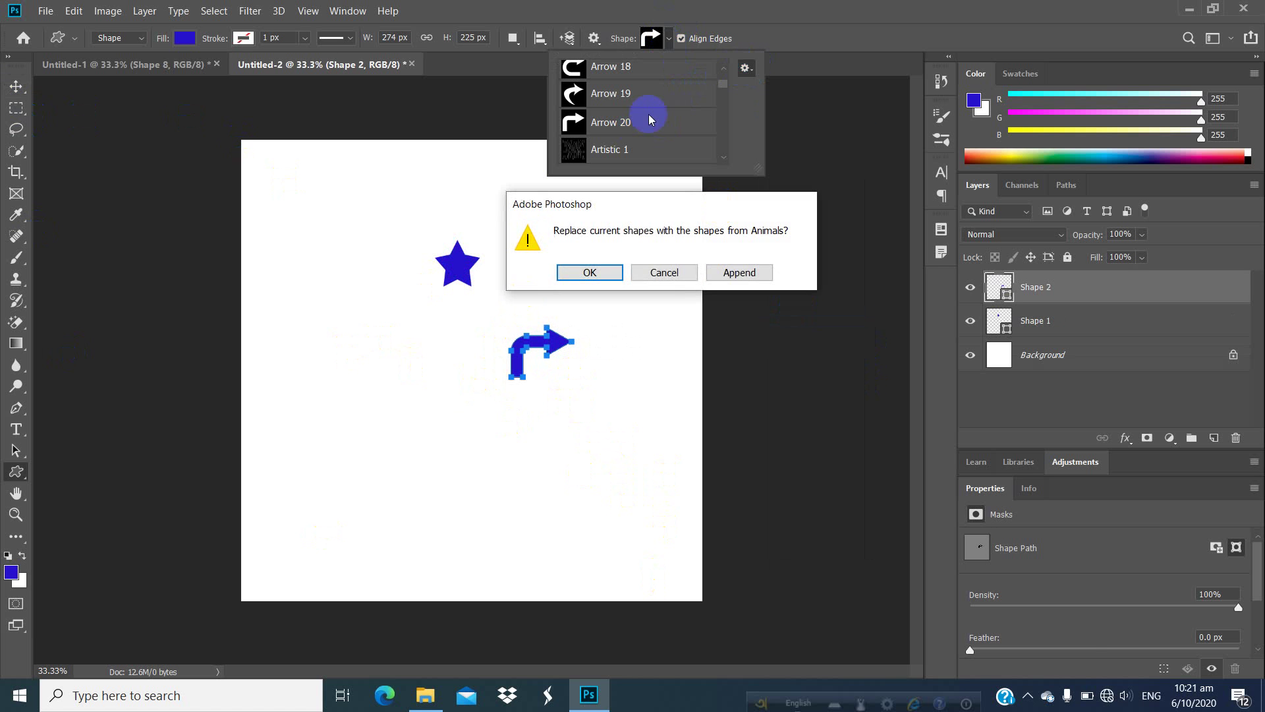
click(608, 273)
scroll(610, 118, up, 1)
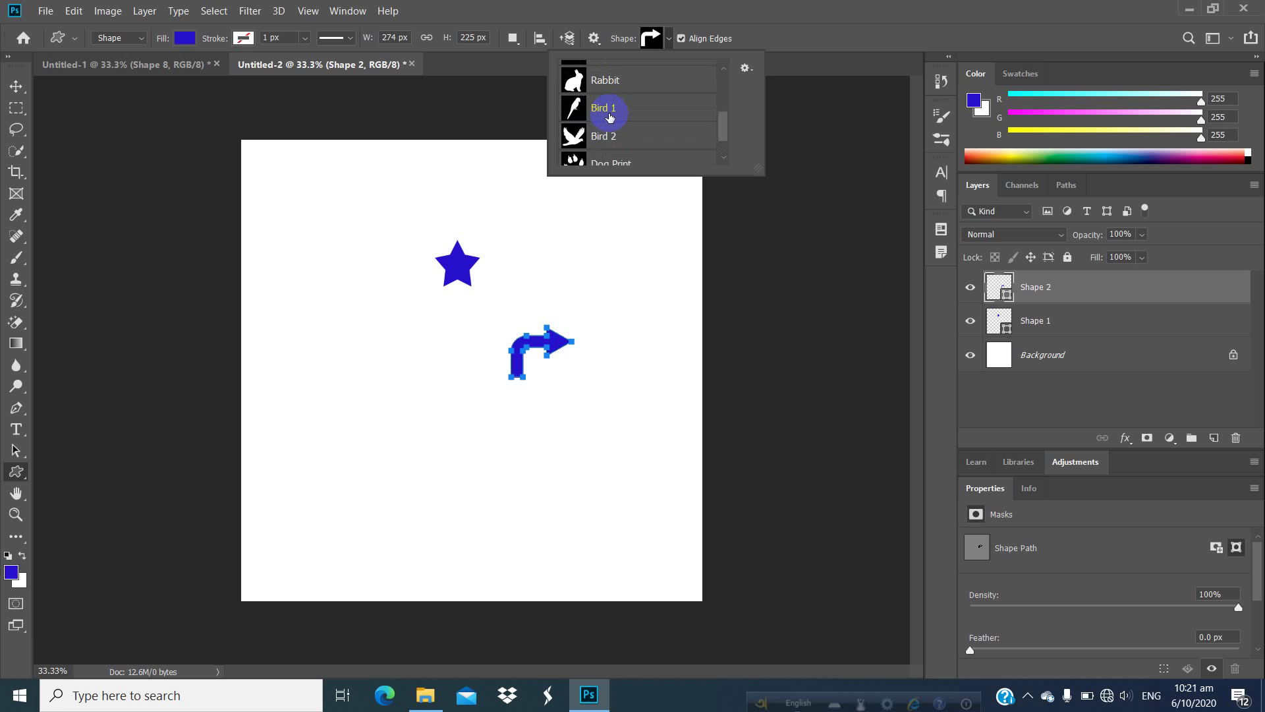
click(599, 108)
drag(298, 200, 332, 256)
Change the bird shape's fill to bright green
click(200, 46)
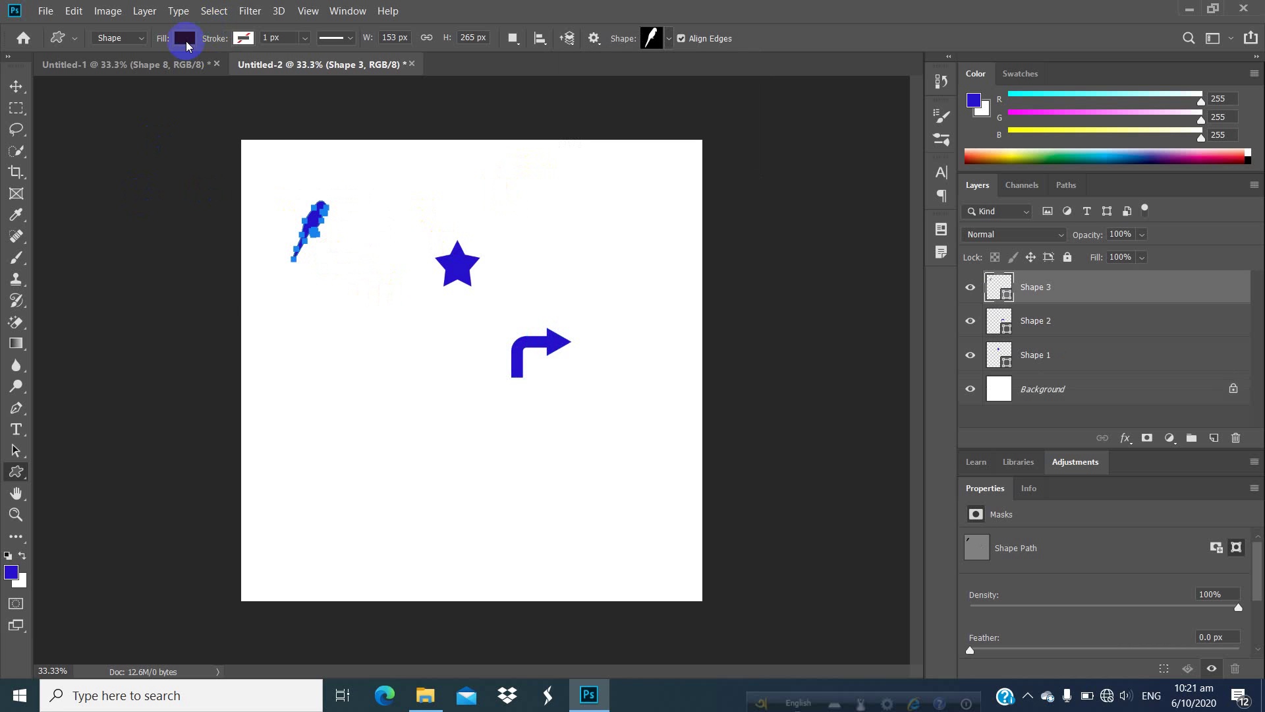
click(186, 41)
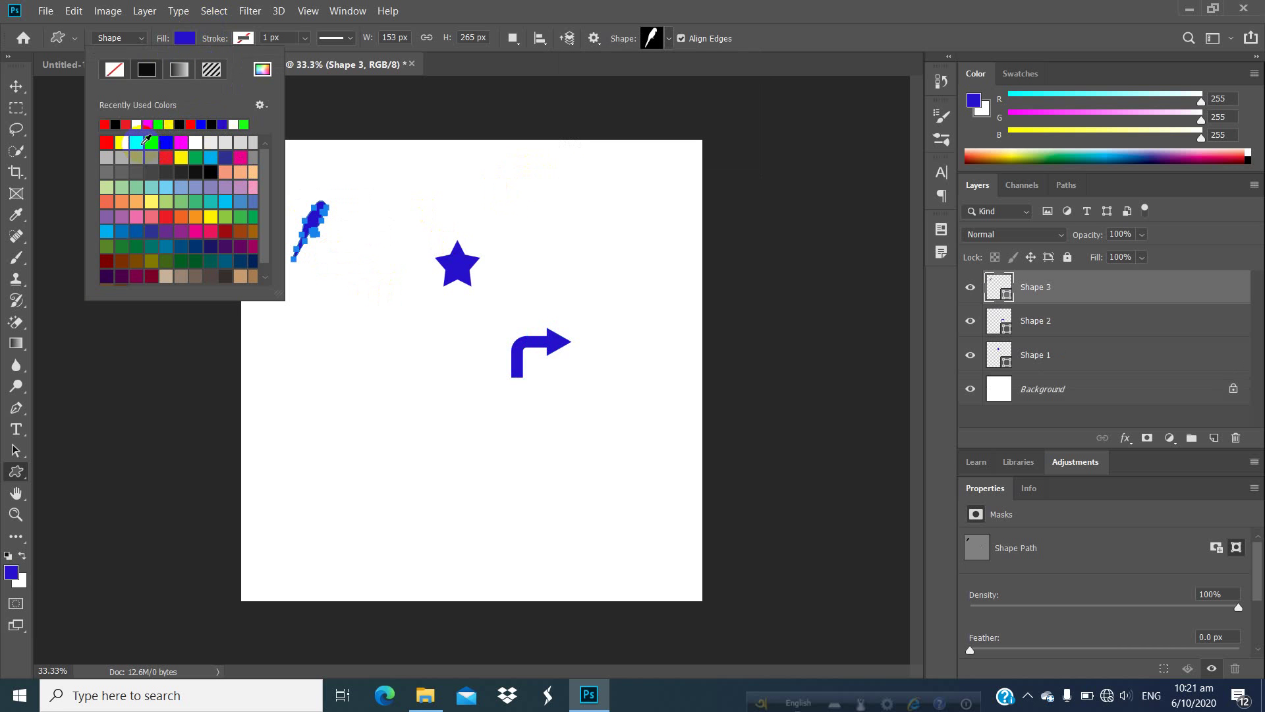
click(137, 142)
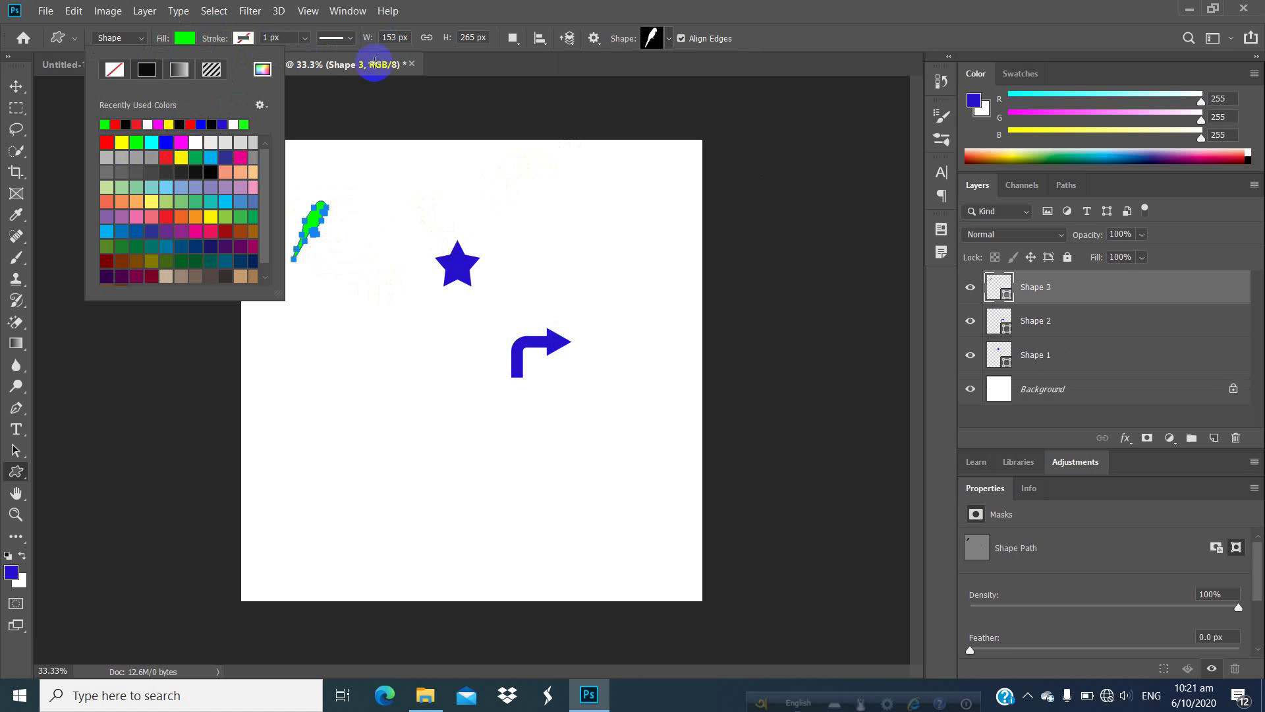
Draw a Rabbit custom shape about 346 by 415 px in the canvas's lower-left area
click(668, 45)
scroll(672, 90, up, 3)
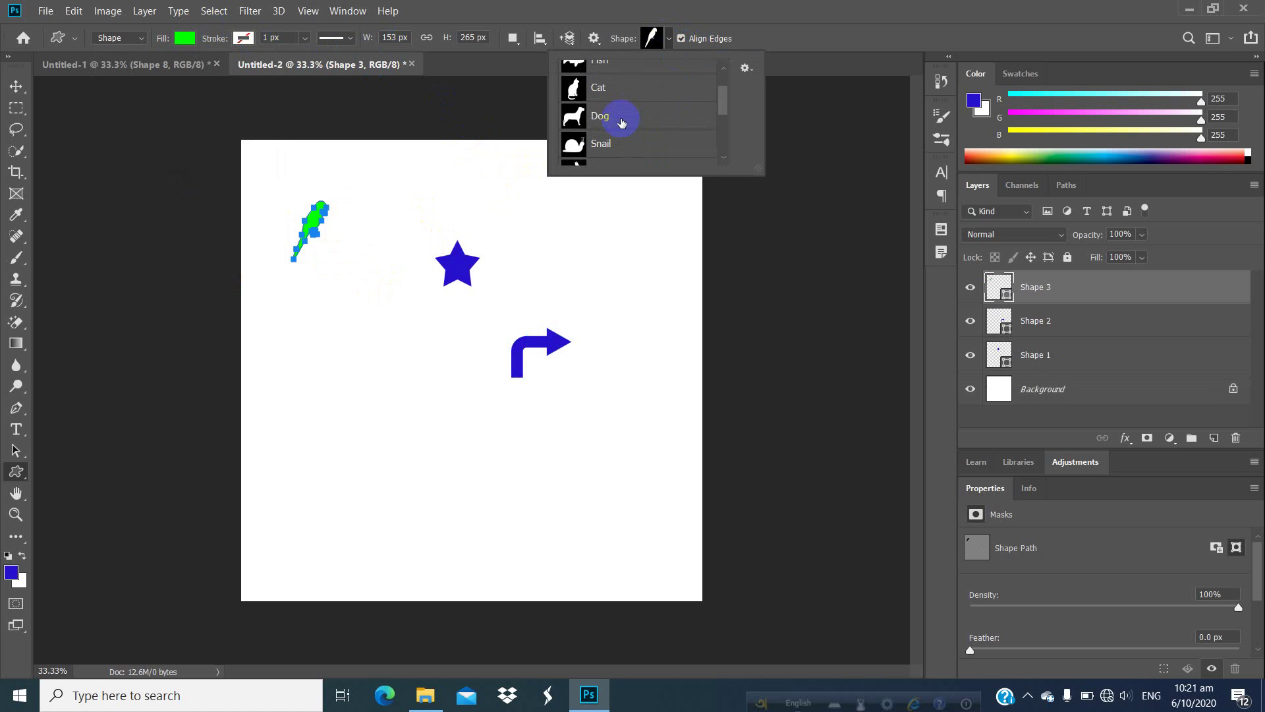
scroll(614, 126, down, 2)
click(599, 113)
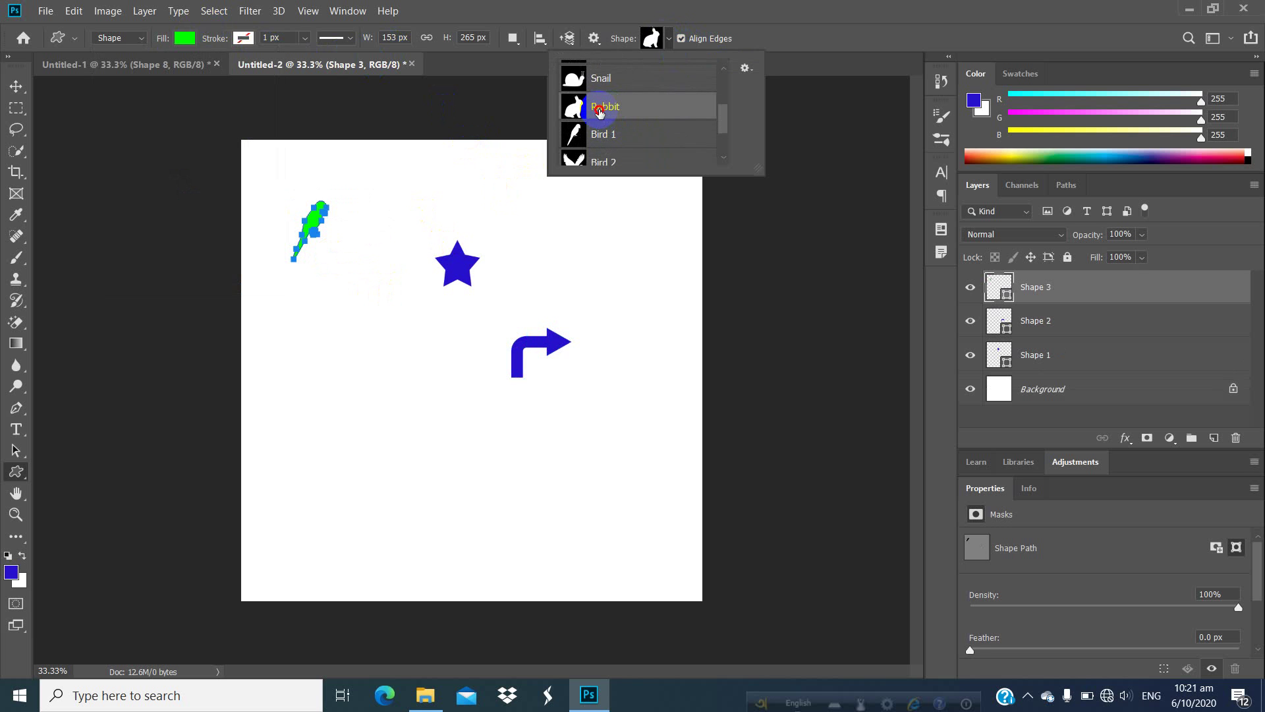
drag(333, 381, 410, 478)
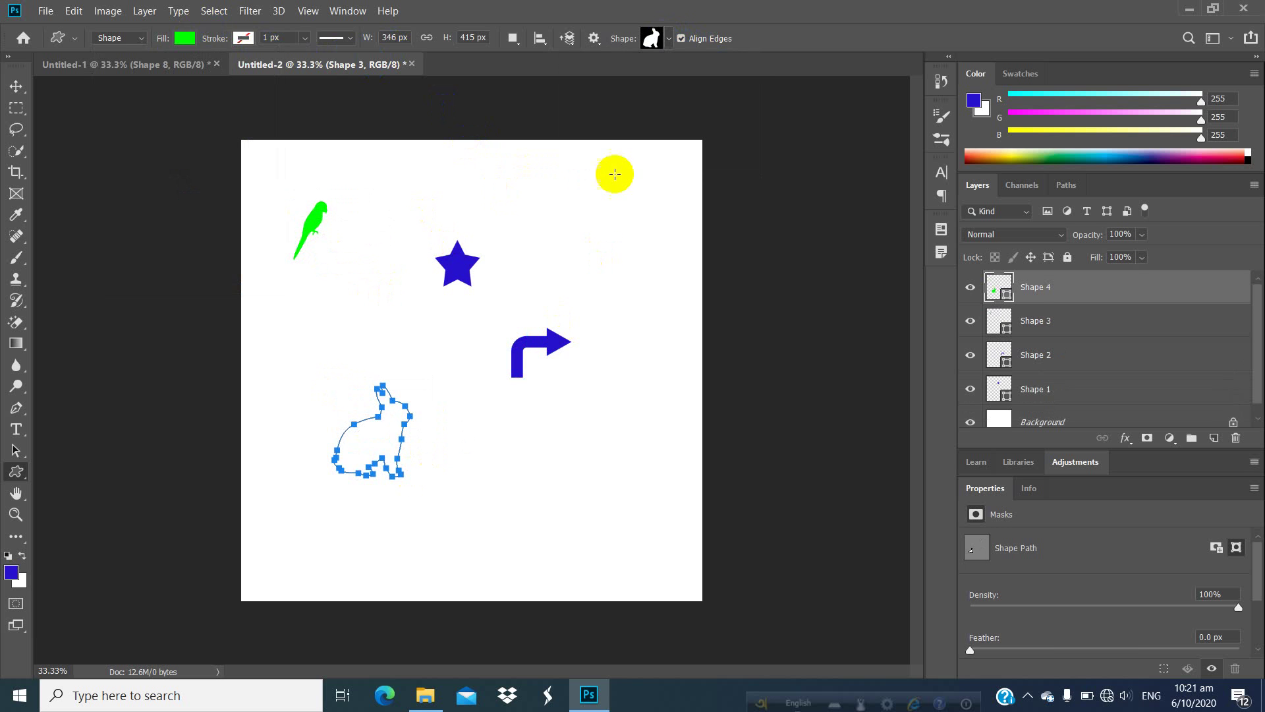
Draw two Cat Print shapes, one in the canvas's lower-right area and one about 313 by 314 px in the upper-right area
click(669, 39)
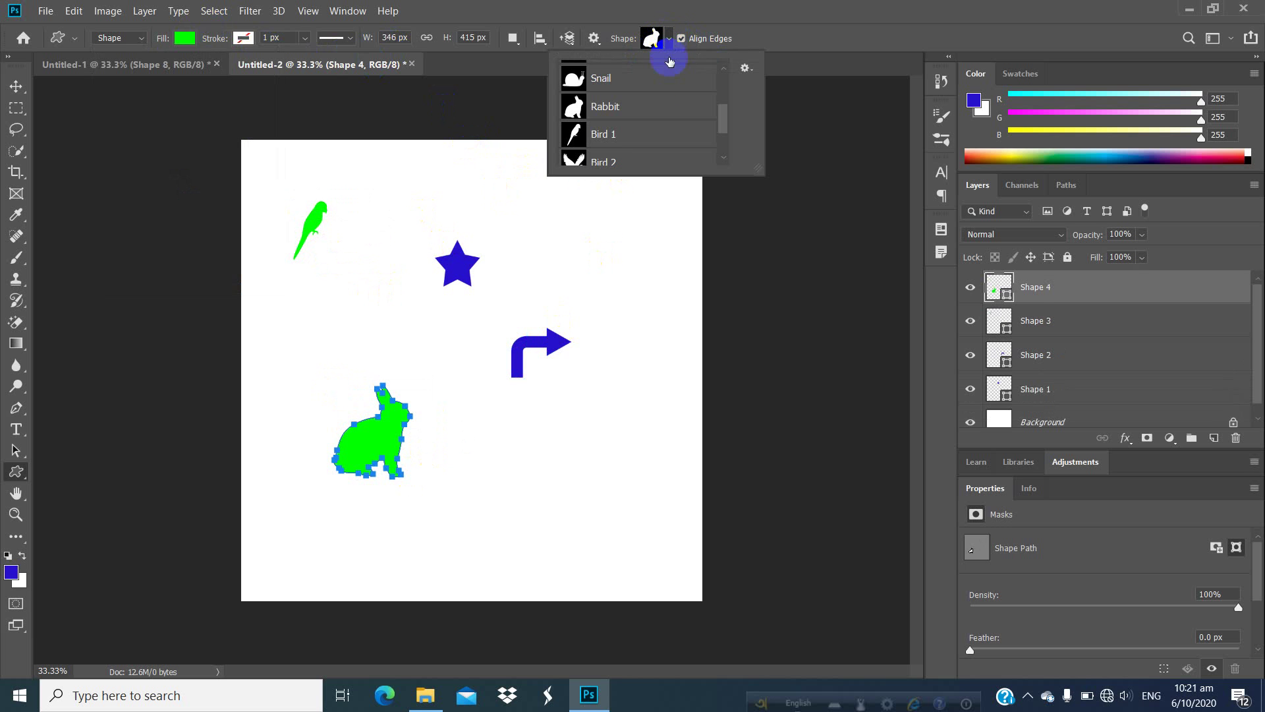
scroll(644, 119, down, 2)
click(613, 155)
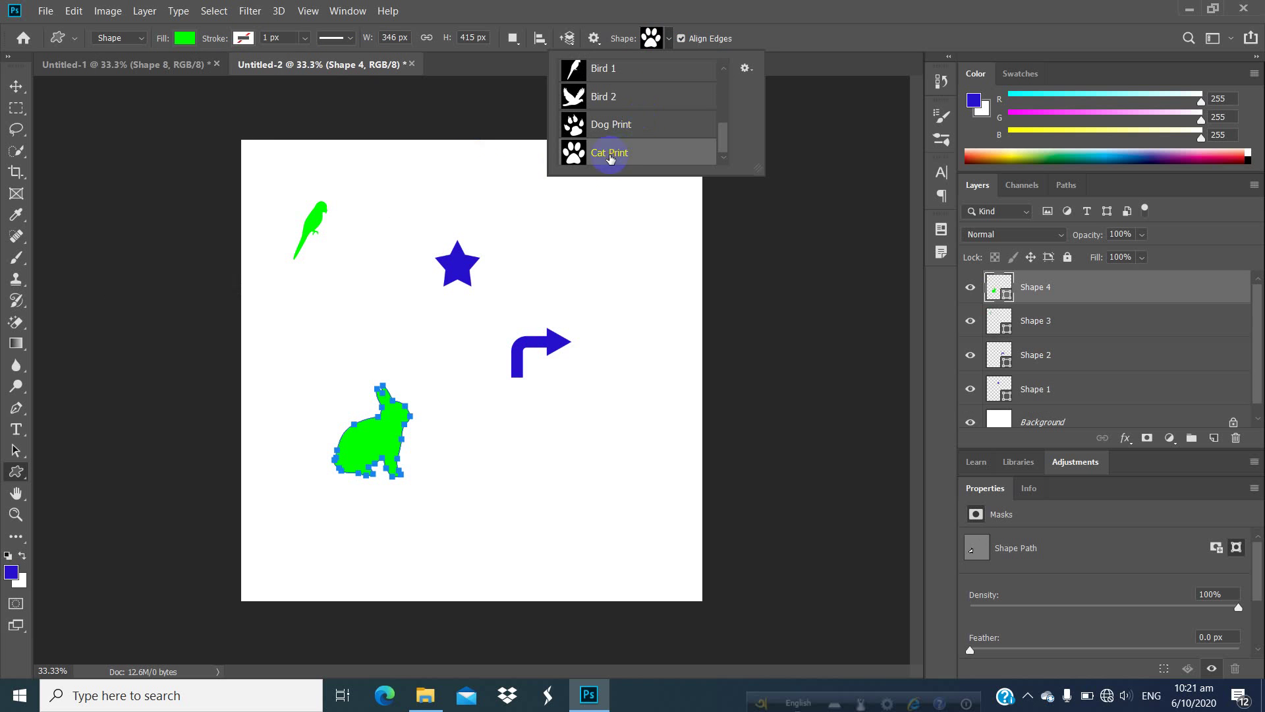
drag(537, 441, 626, 554)
drag(597, 203, 666, 358)
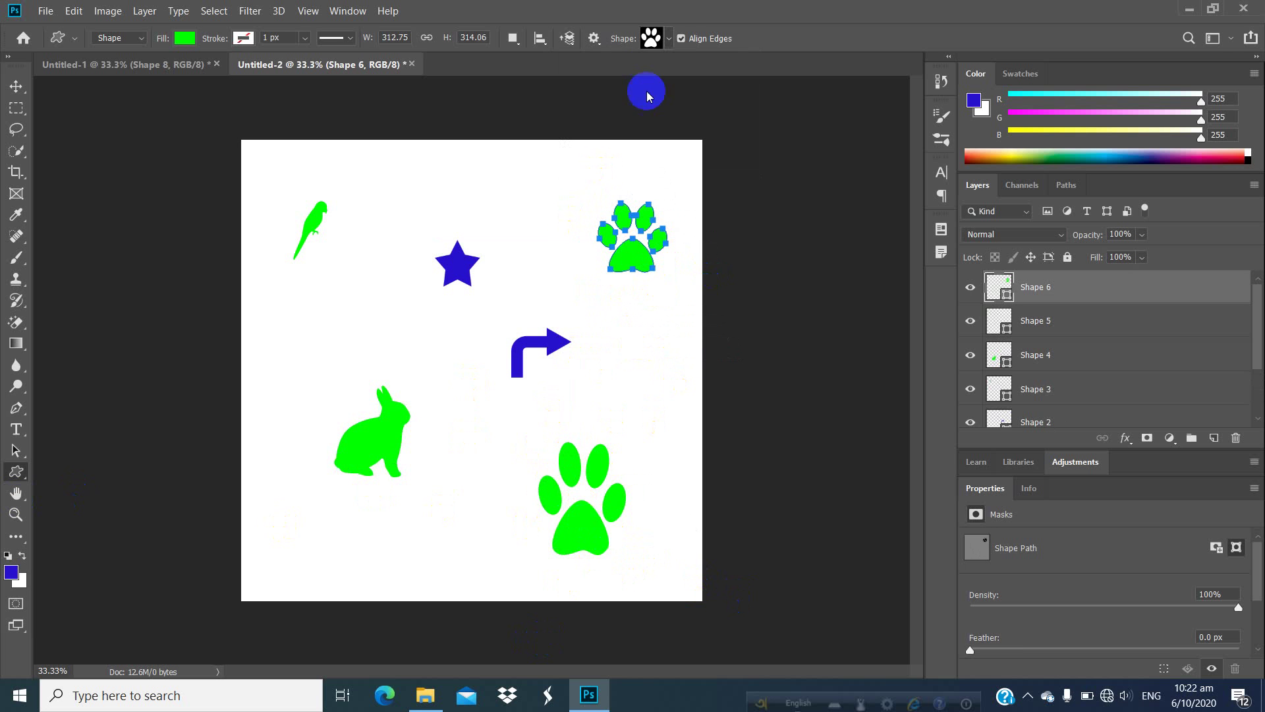
Display the custom shape presets as Small List
click(668, 38)
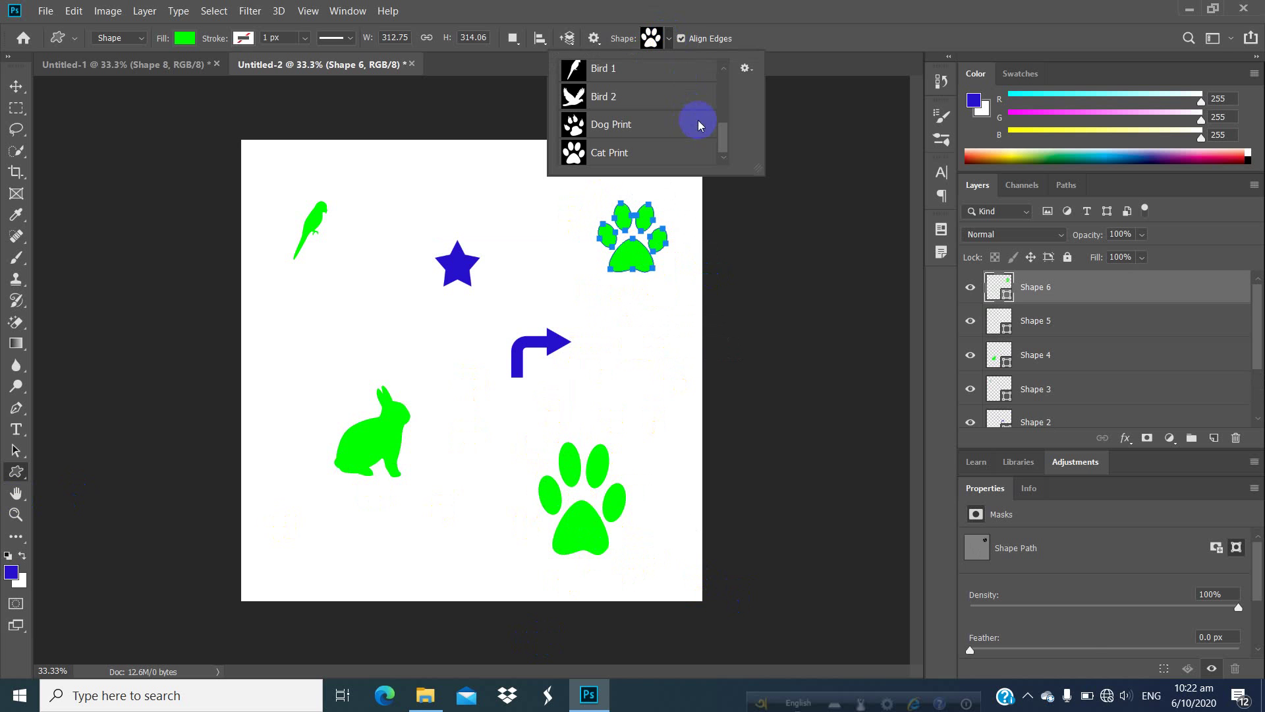
click(746, 70)
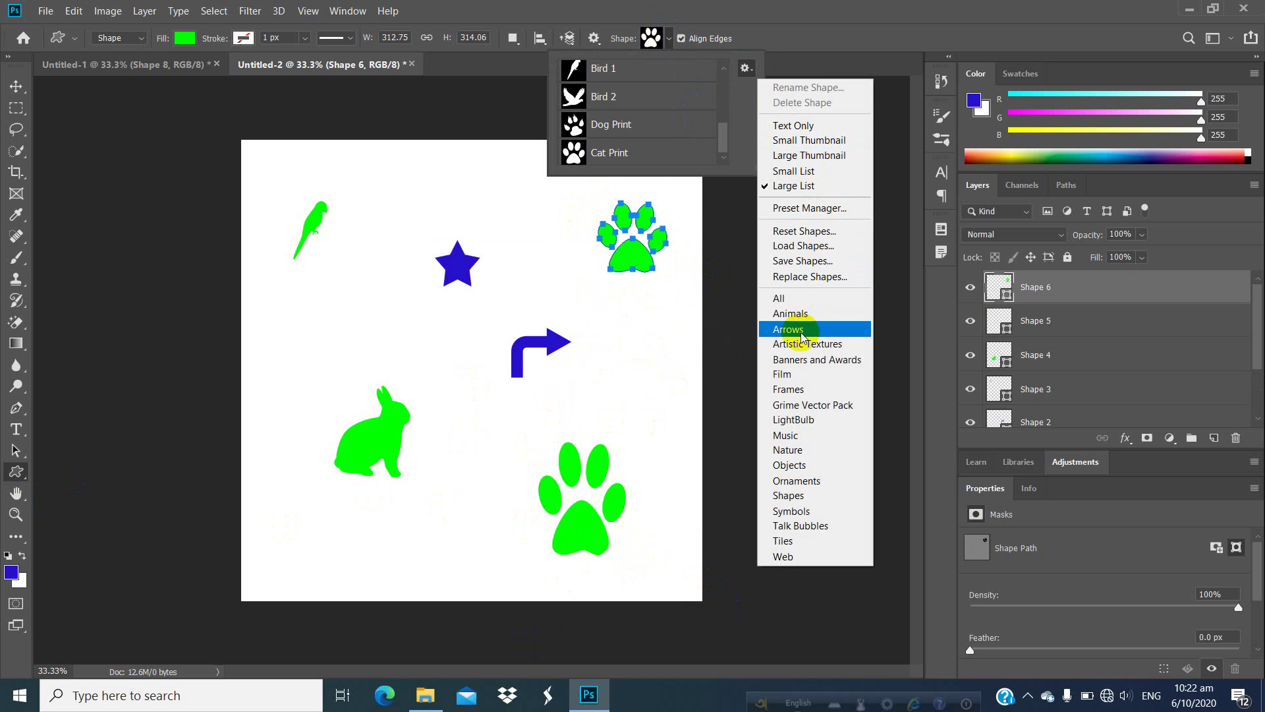
click(794, 171)
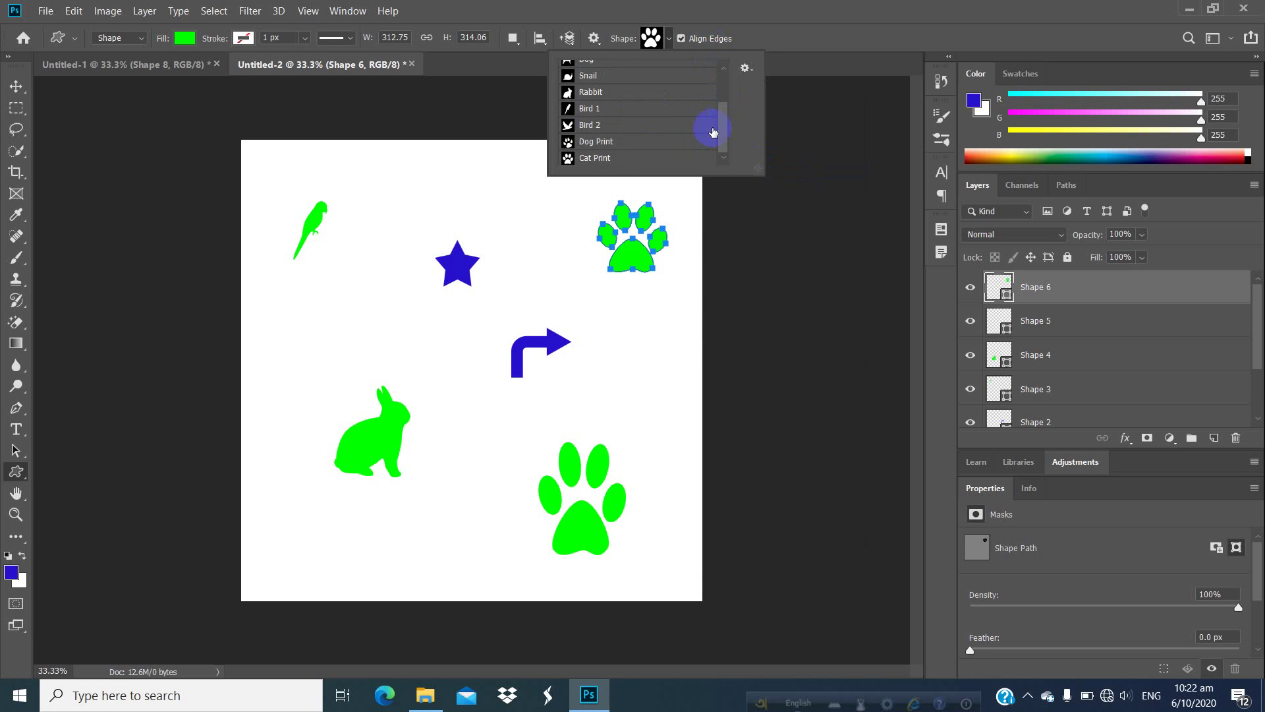
click(673, 39)
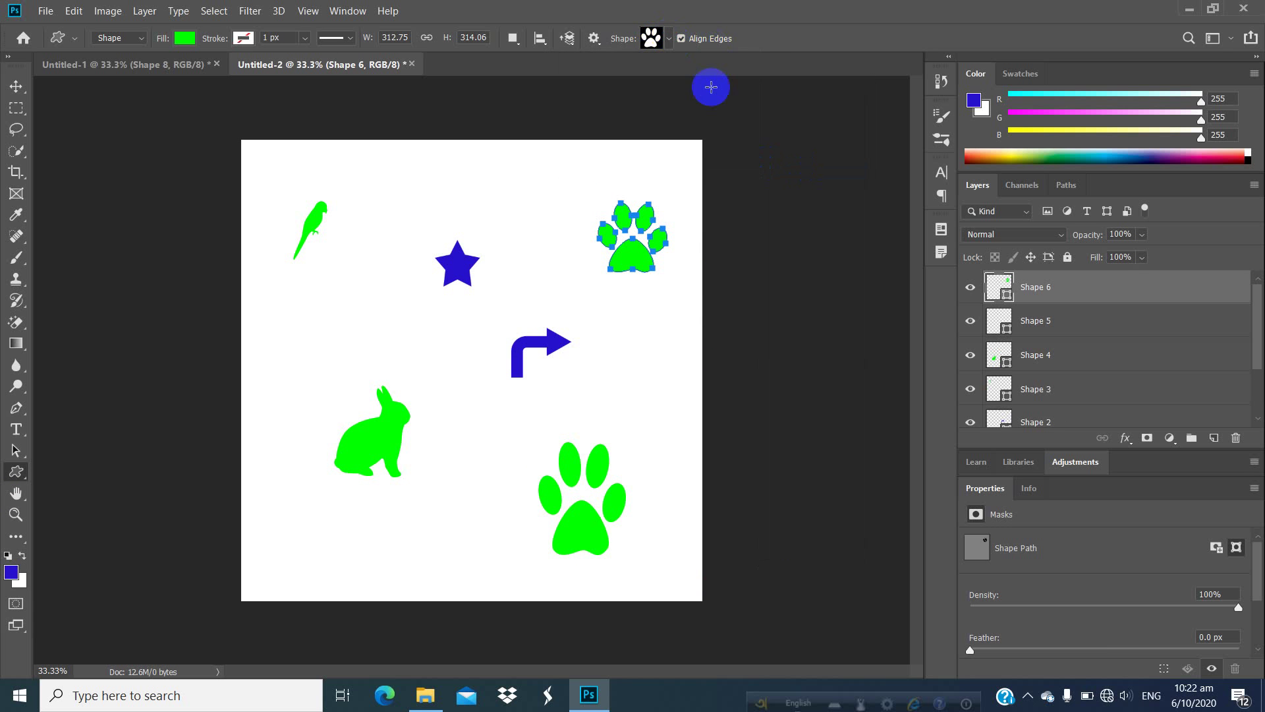
Display the custom shape presets as Small Thumbnail and draw a dog about 272 by 235 px between the bird and the rabbit
click(670, 38)
click(745, 68)
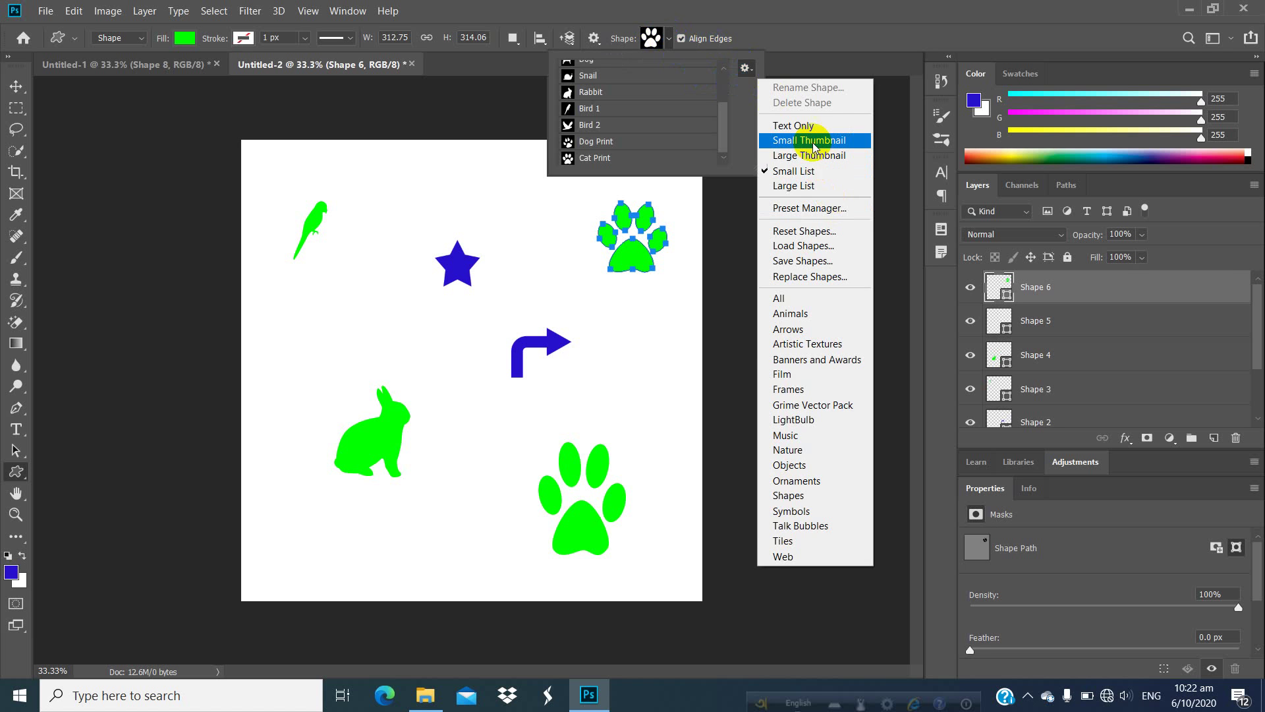
click(811, 140)
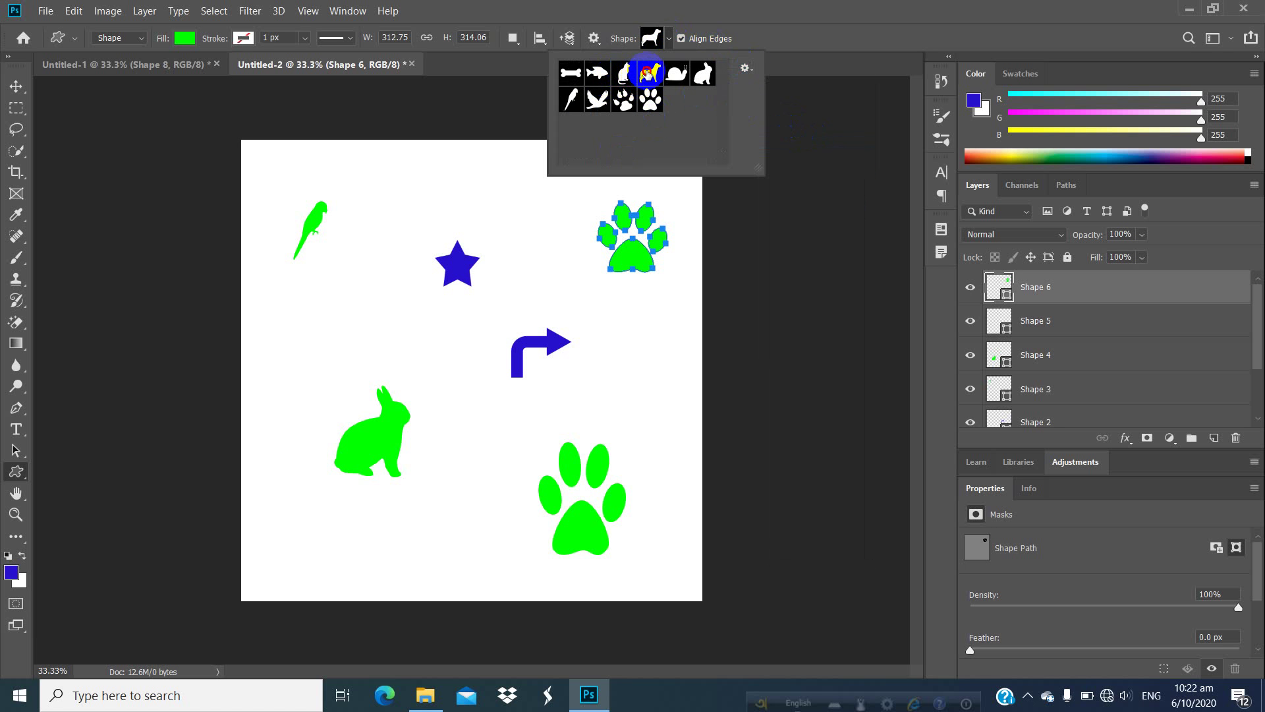
drag(295, 310, 356, 362)
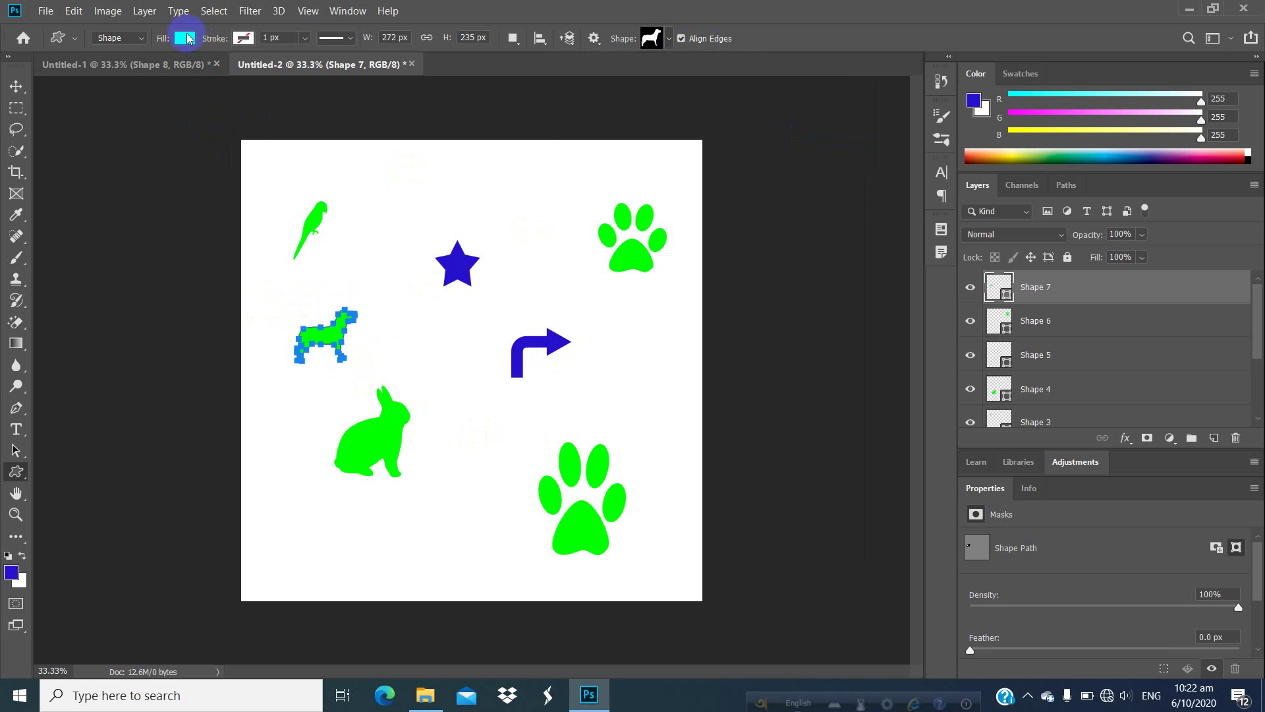
Change the dog shape's fill to black
click(187, 38)
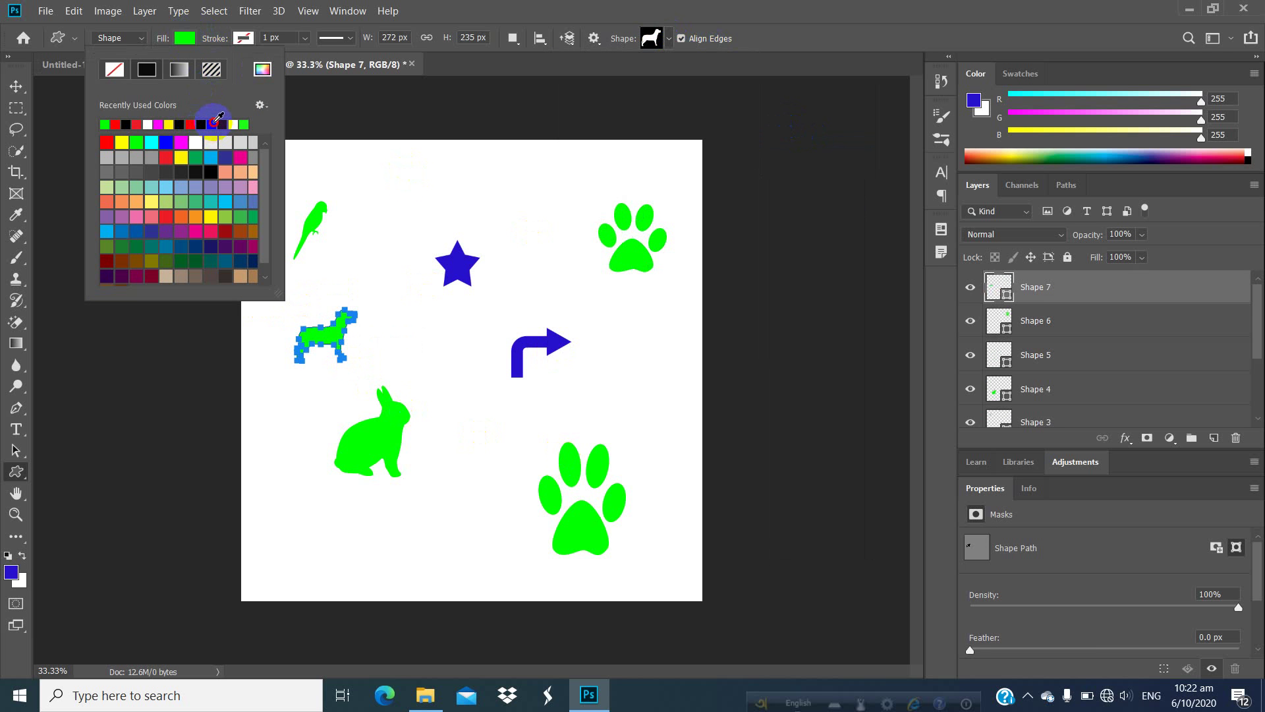
click(213, 123)
click(14, 87)
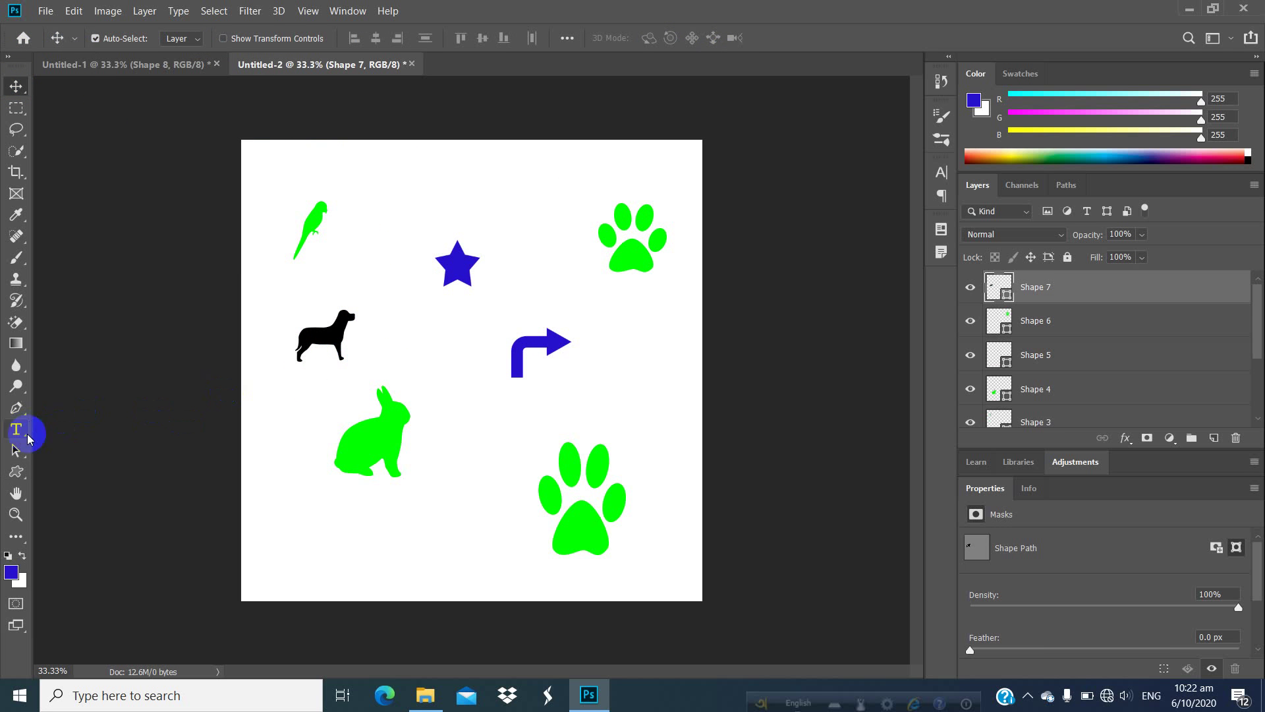
Draw a fish custom shape about 293 by 201 px above and to the left of the star
click(17, 472)
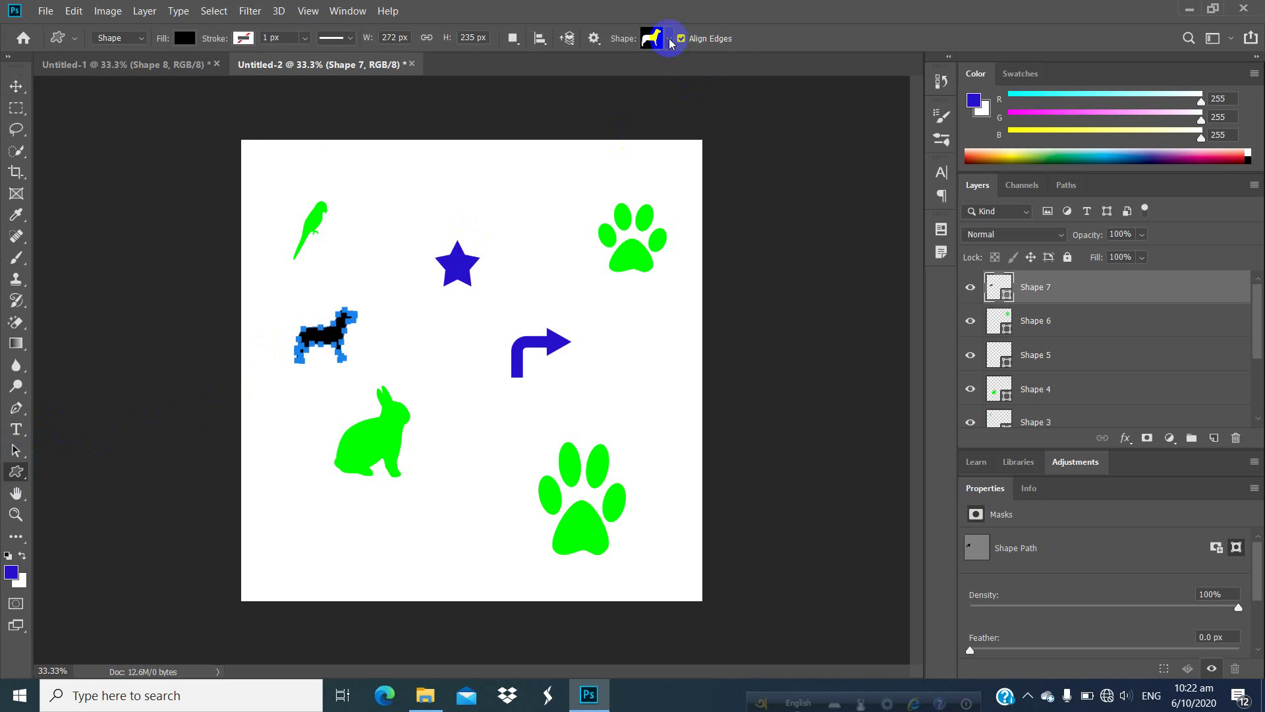
click(667, 41)
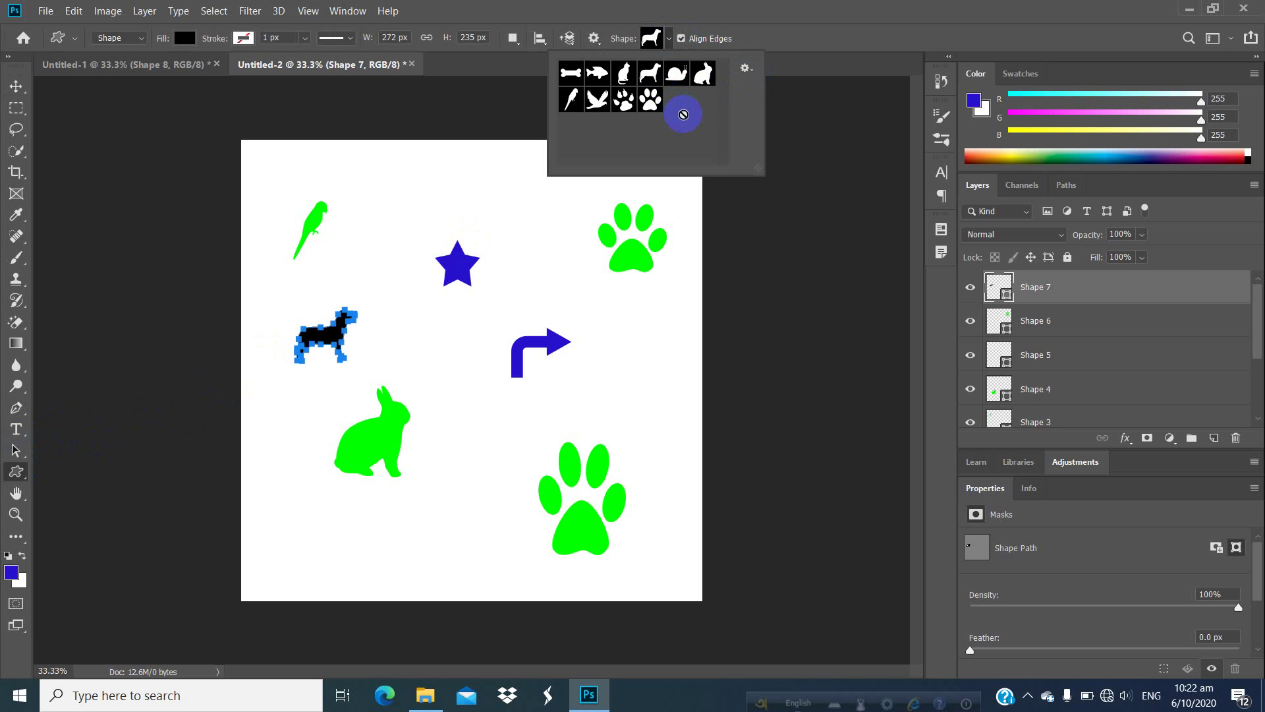
click(393, 155)
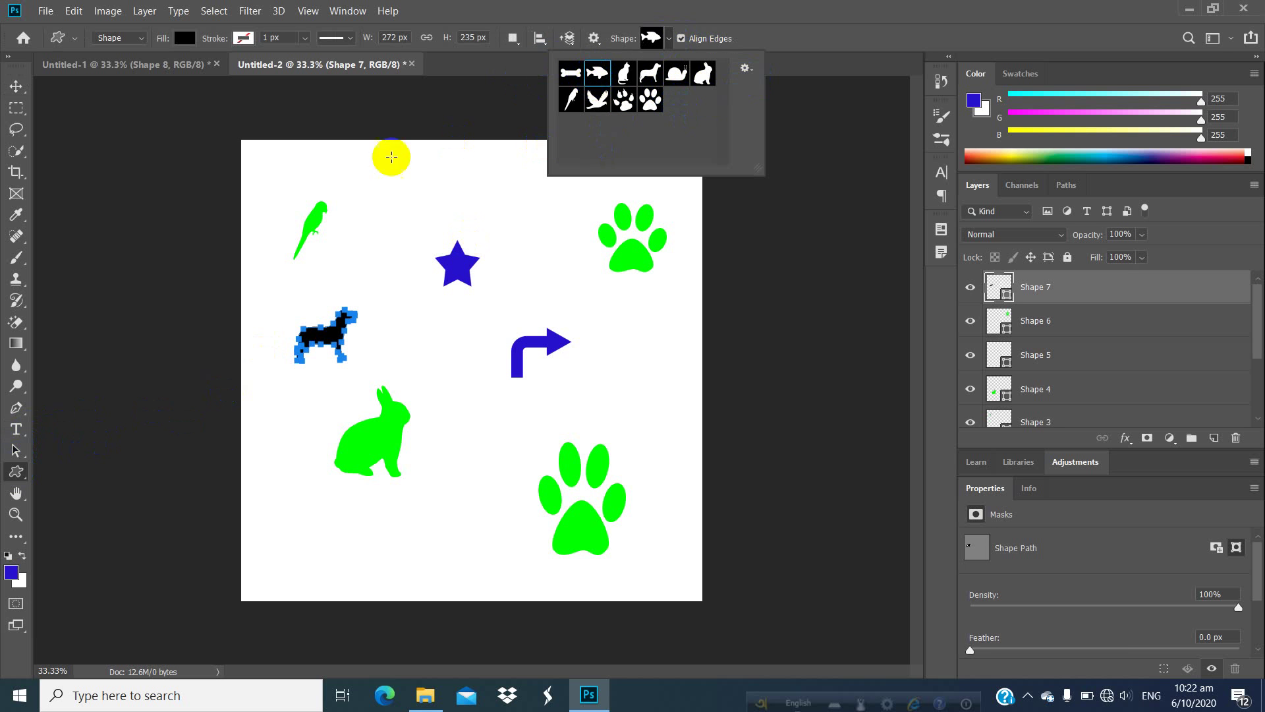
mouse_move(373, 178)
mouse_down()
mouse_move(452, 212)
mouse_move(438, 224)
mouse_up()
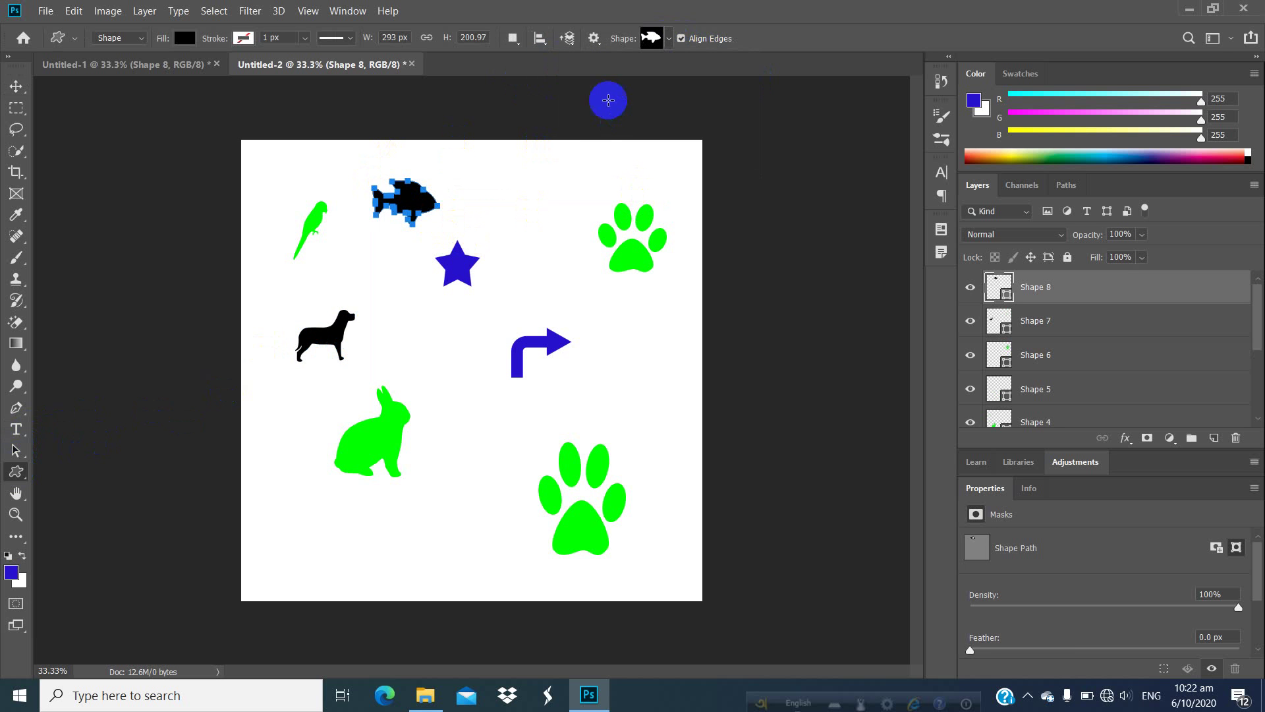
Replace the current custom shapes with the All set
click(670, 39)
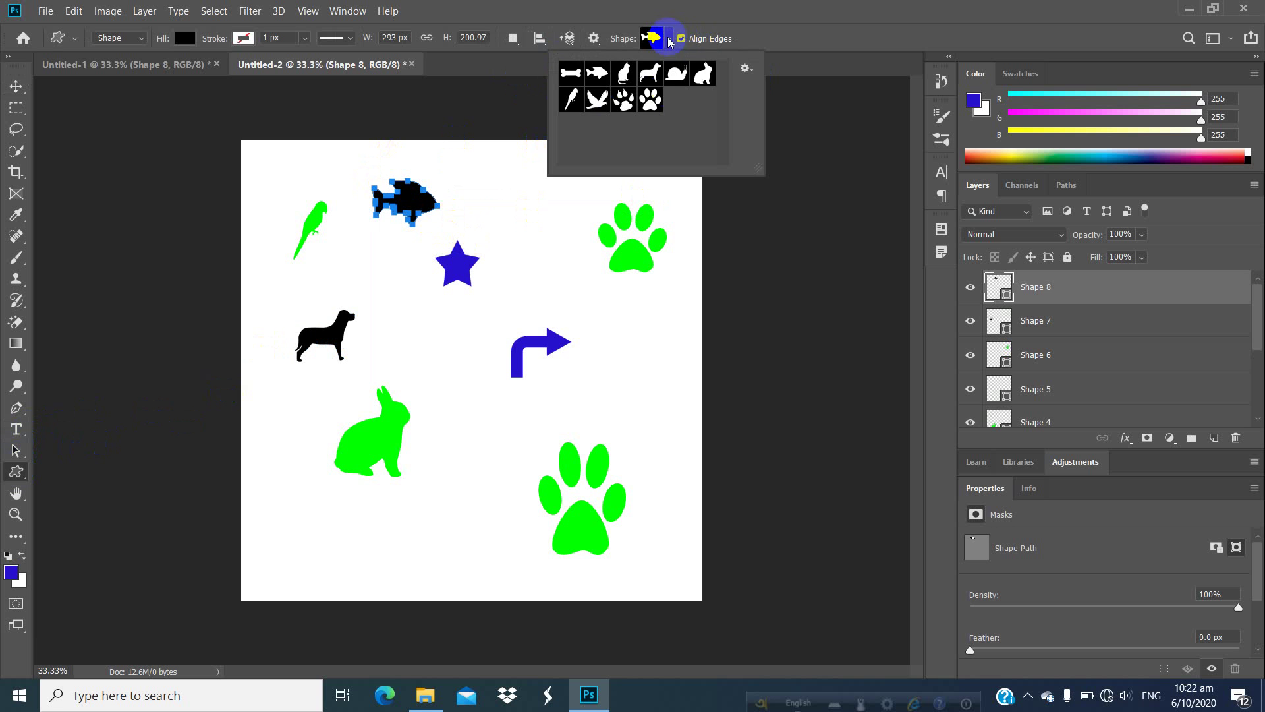
click(745, 68)
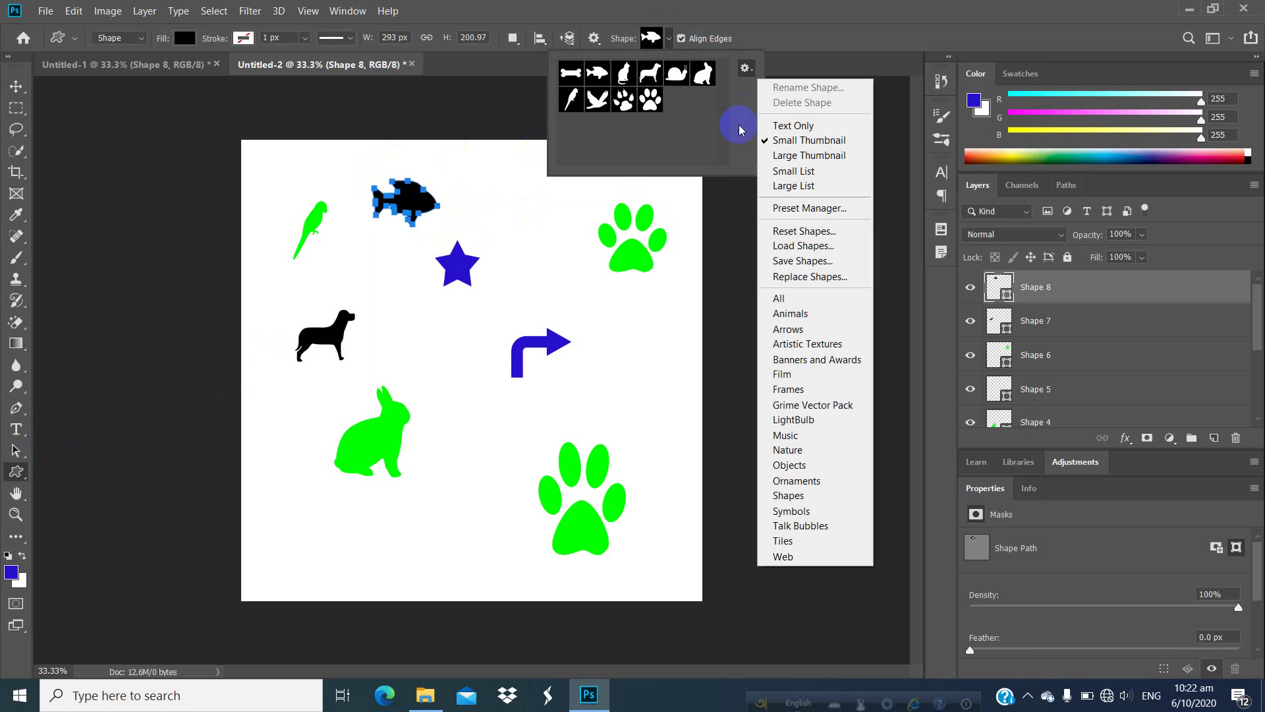
click(805, 333)
click(791, 300)
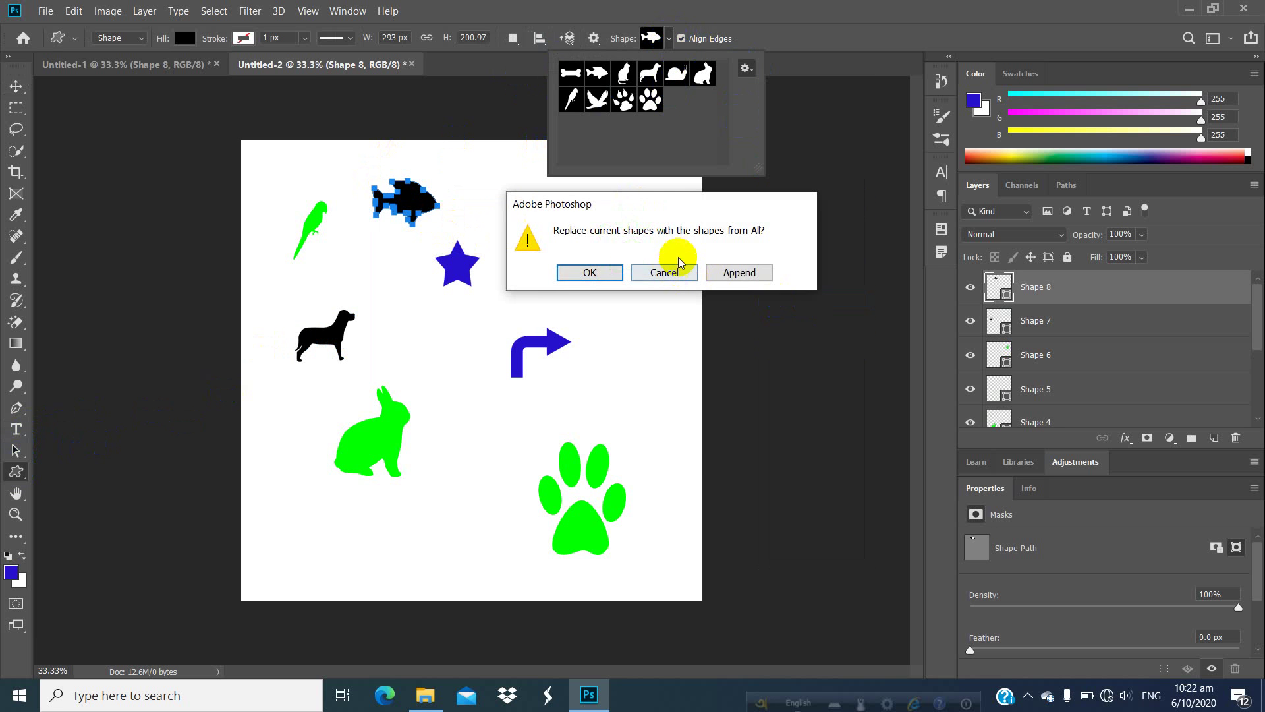
click(581, 274)
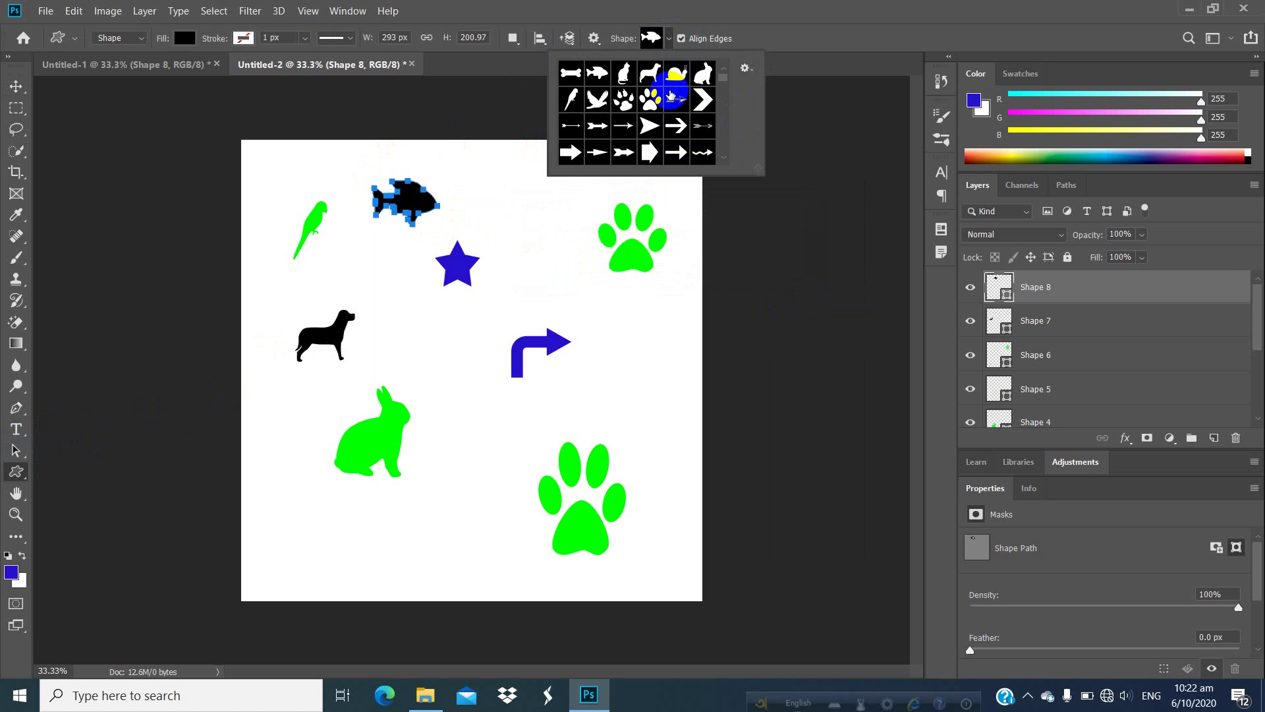
Draw an eighth note about 222 by 384 px below the upper paw print and a maple leaf about 297 by 256 px beside the dog
scroll(647, 121, down, 2)
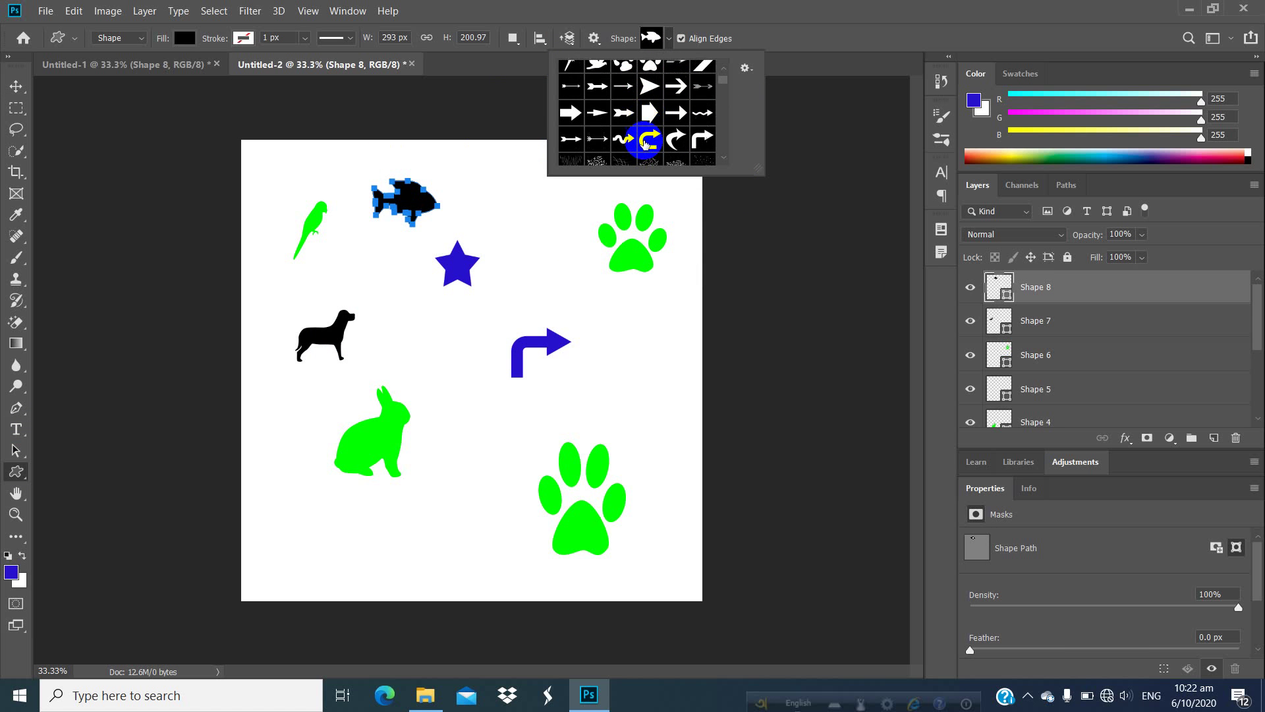
scroll(628, 127, down, 5)
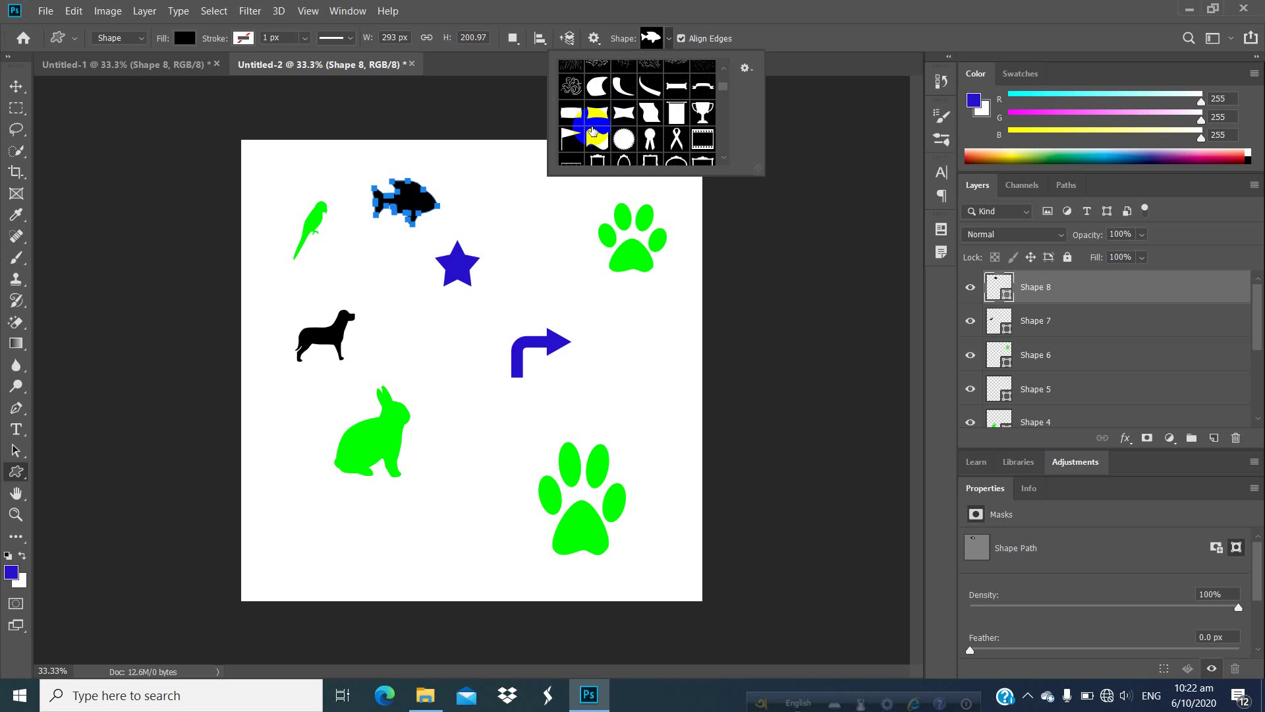
scroll(636, 138, down, 2)
scroll(642, 132, down, 1)
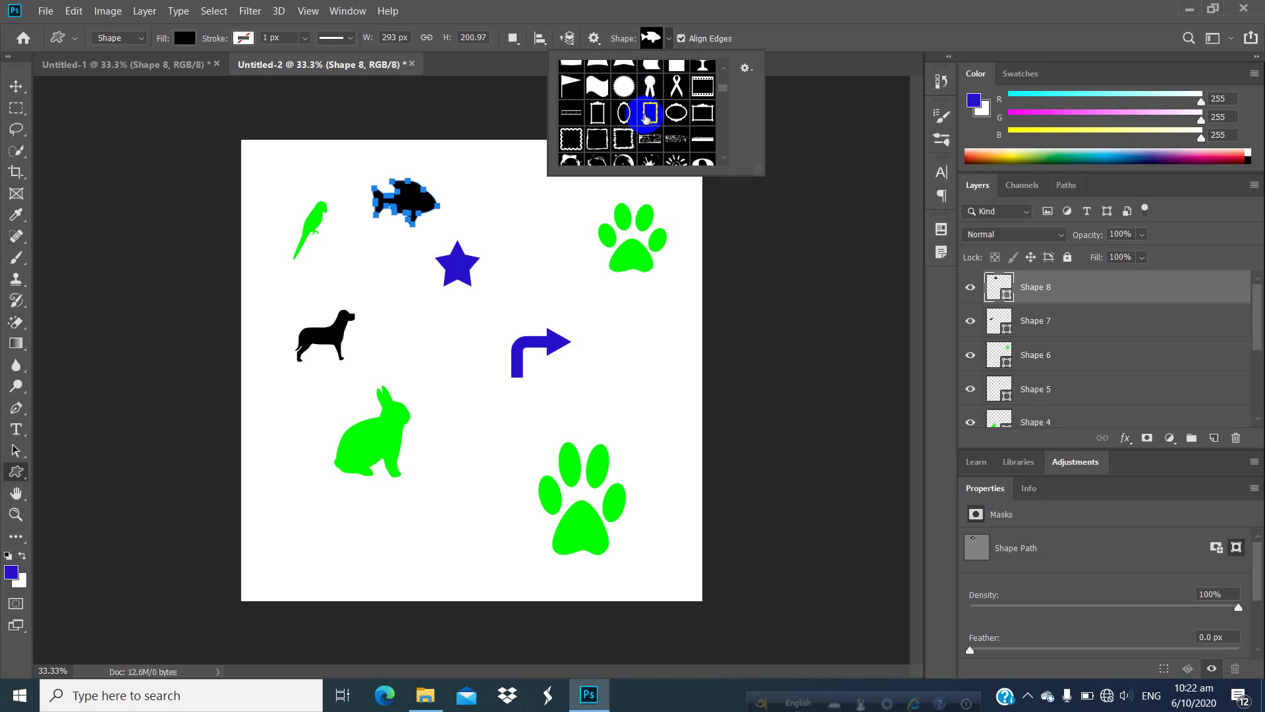
scroll(646, 116, down, 3)
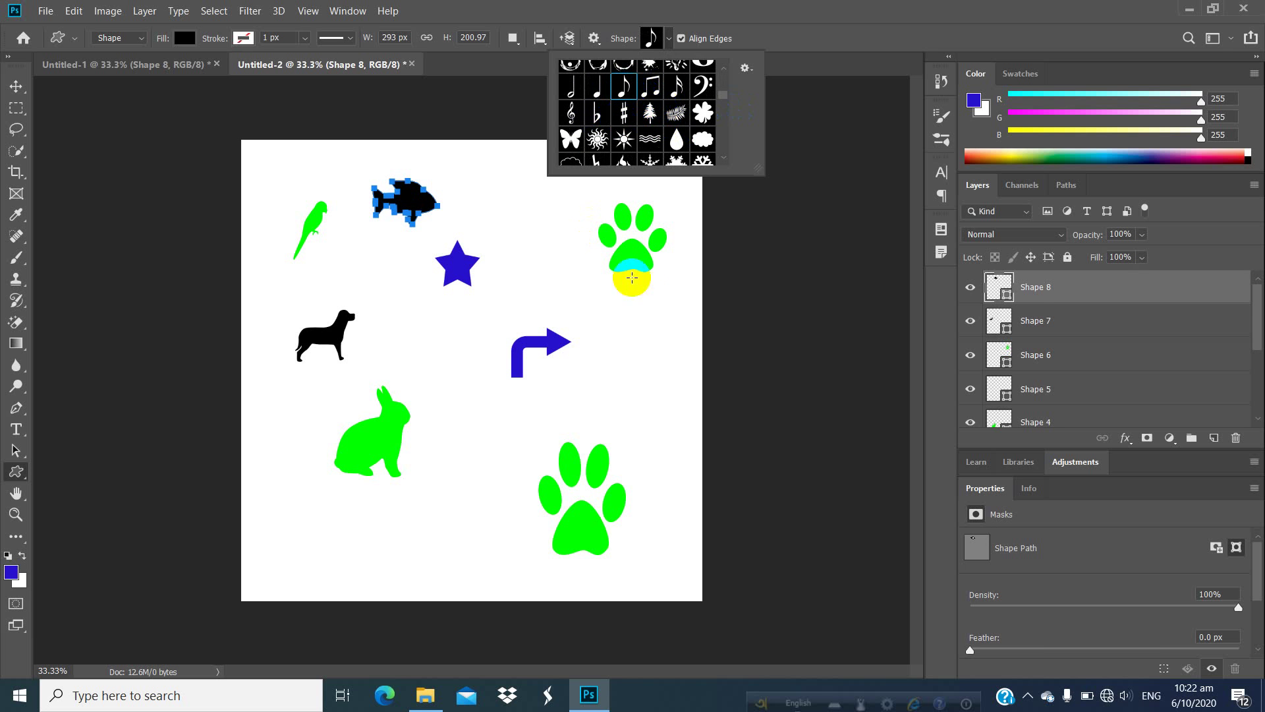
drag(610, 325, 664, 408)
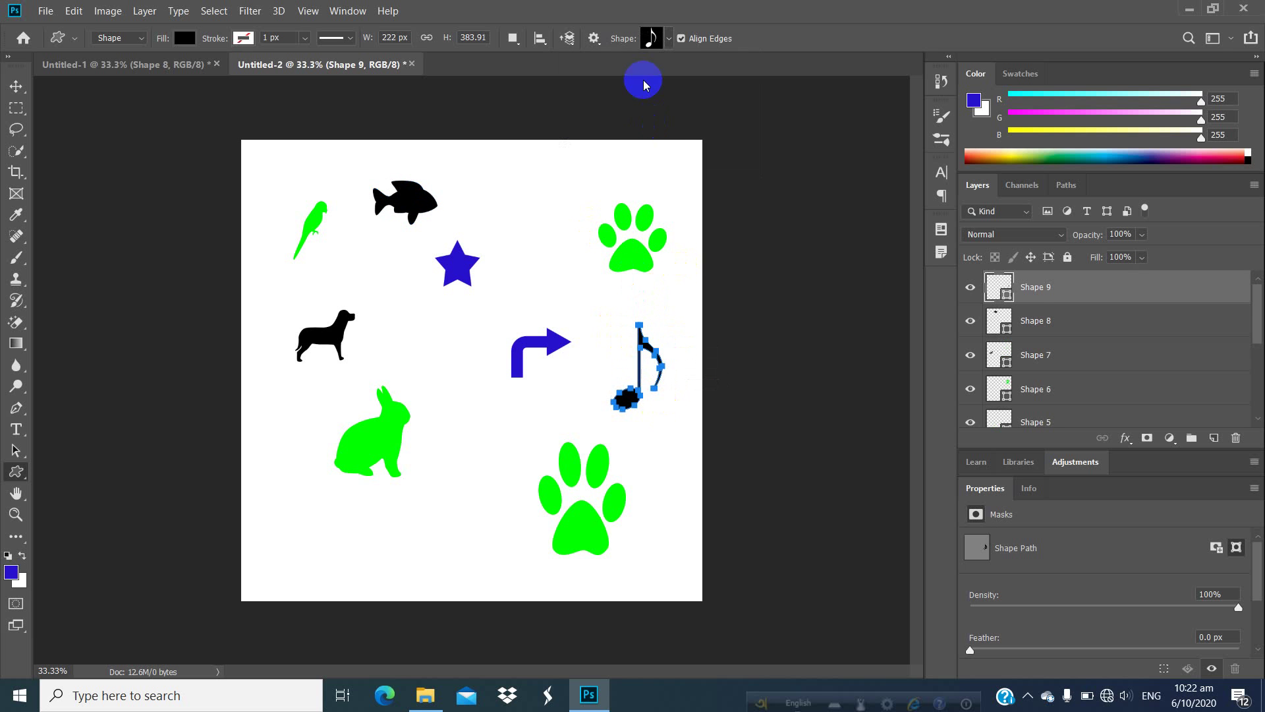
click(668, 42)
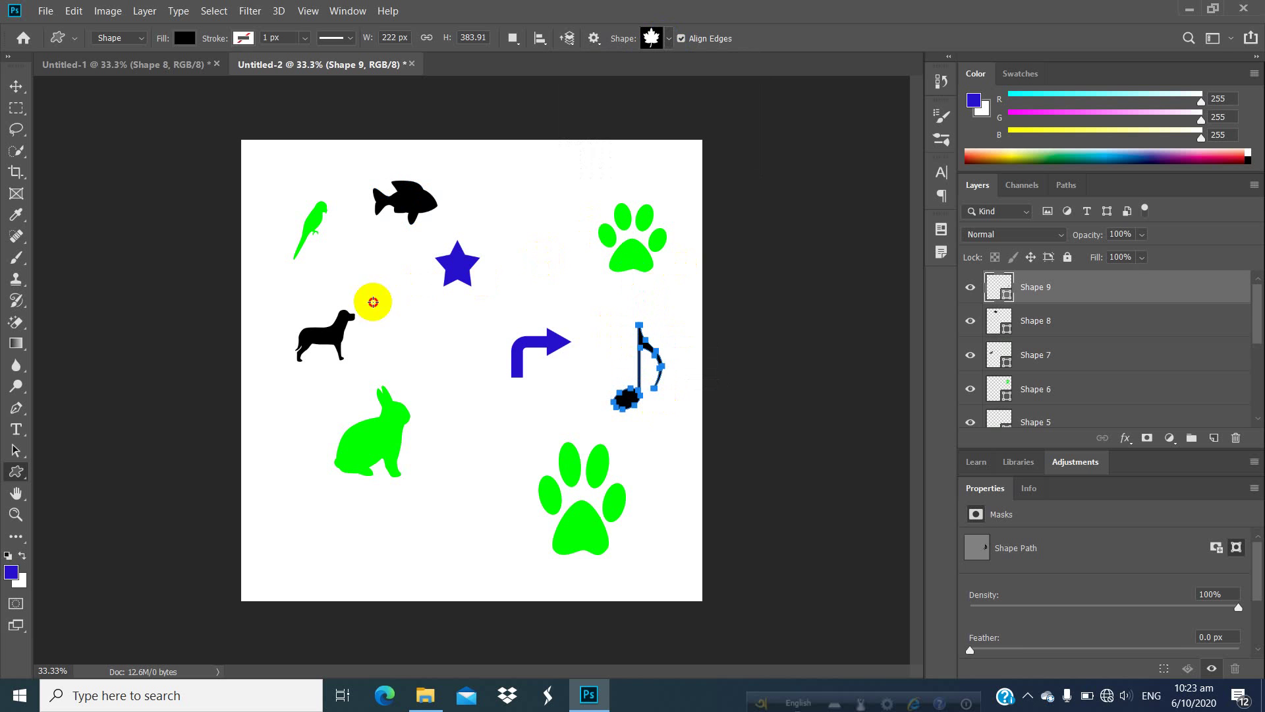
drag(367, 299, 440, 359)
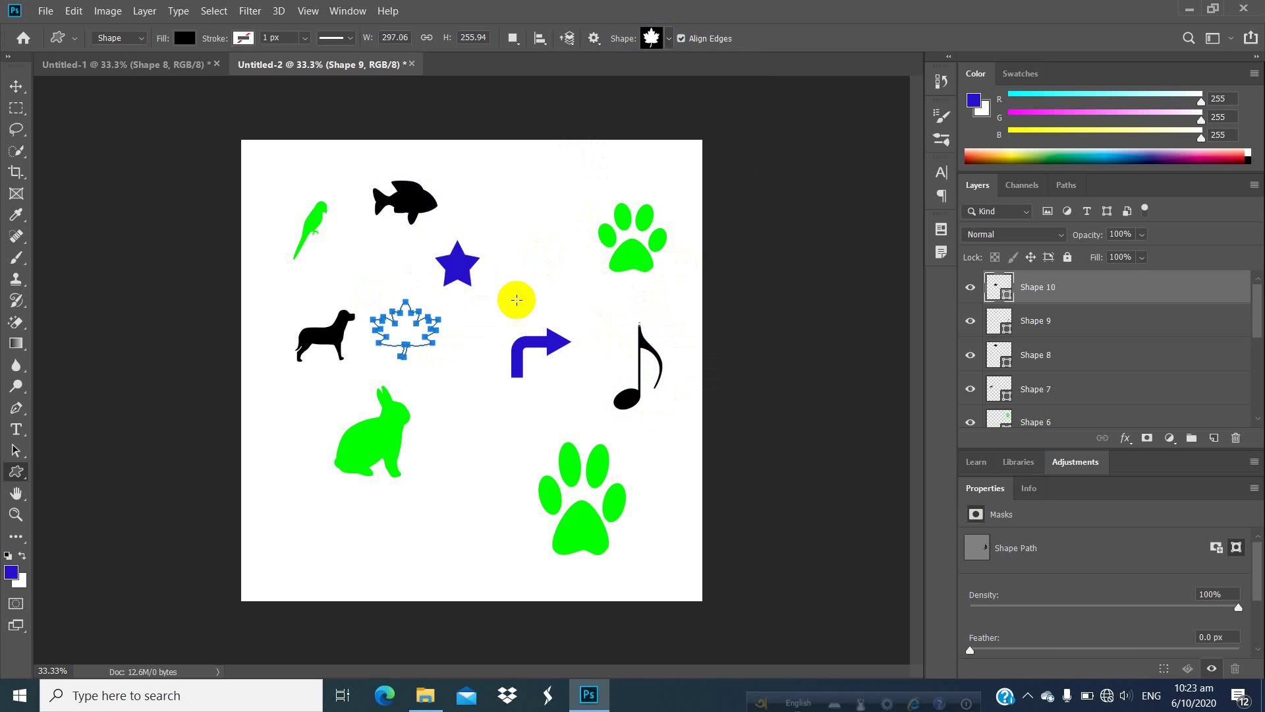
Draw the globe with magnifying glass shape, about 661 by 406 px, above the arrow and overlapping the upper paw print
click(669, 42)
scroll(651, 118, down, 10)
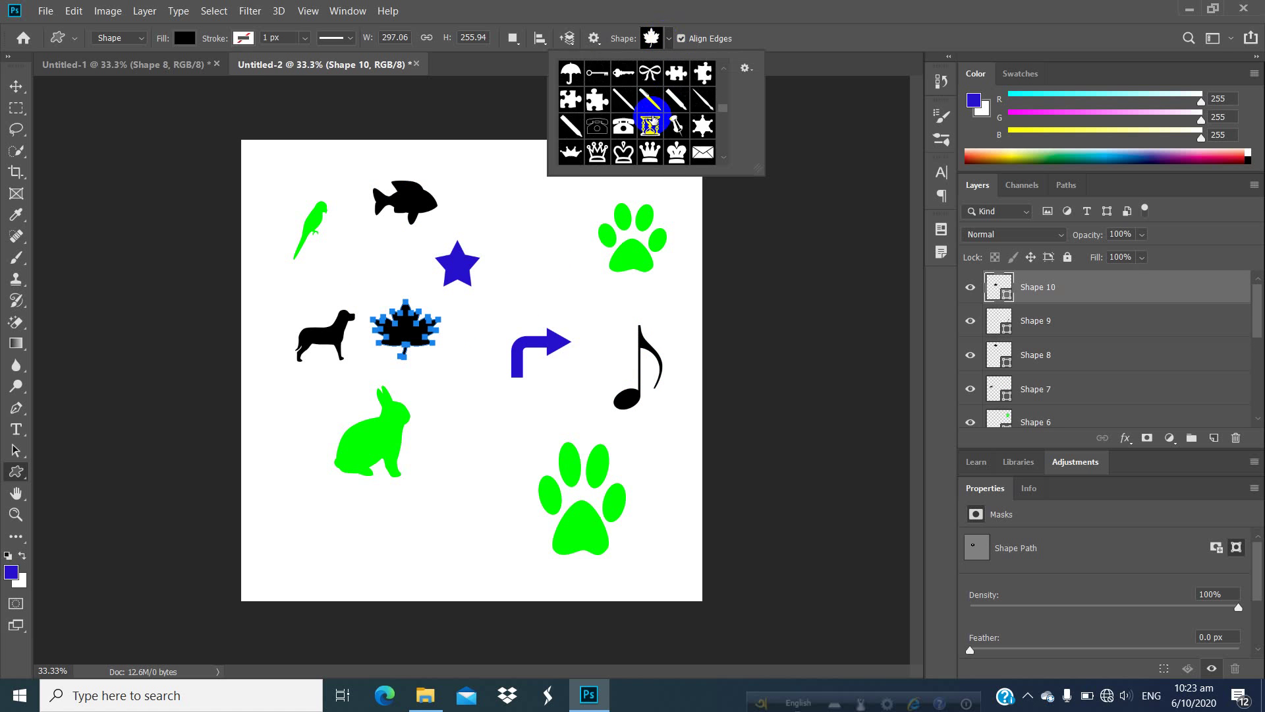
scroll(652, 117, down, 10)
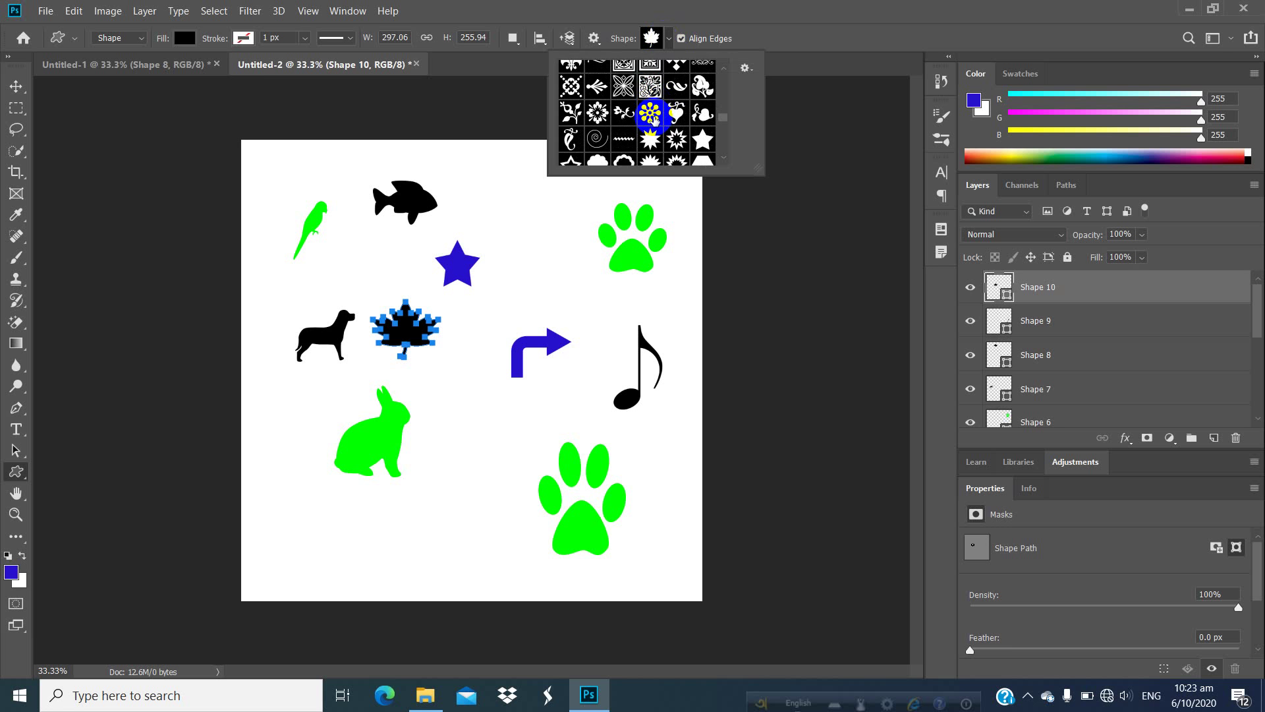
scroll(654, 120, down, 10)
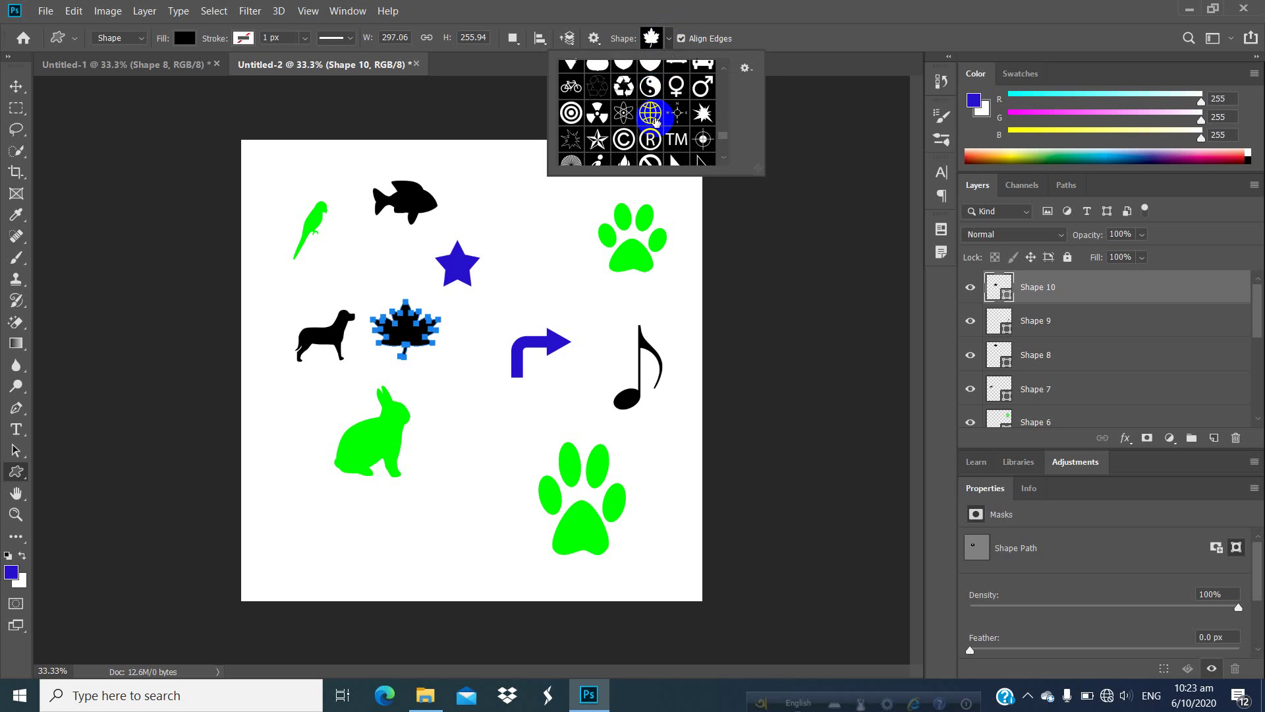
scroll(656, 120, down, 8)
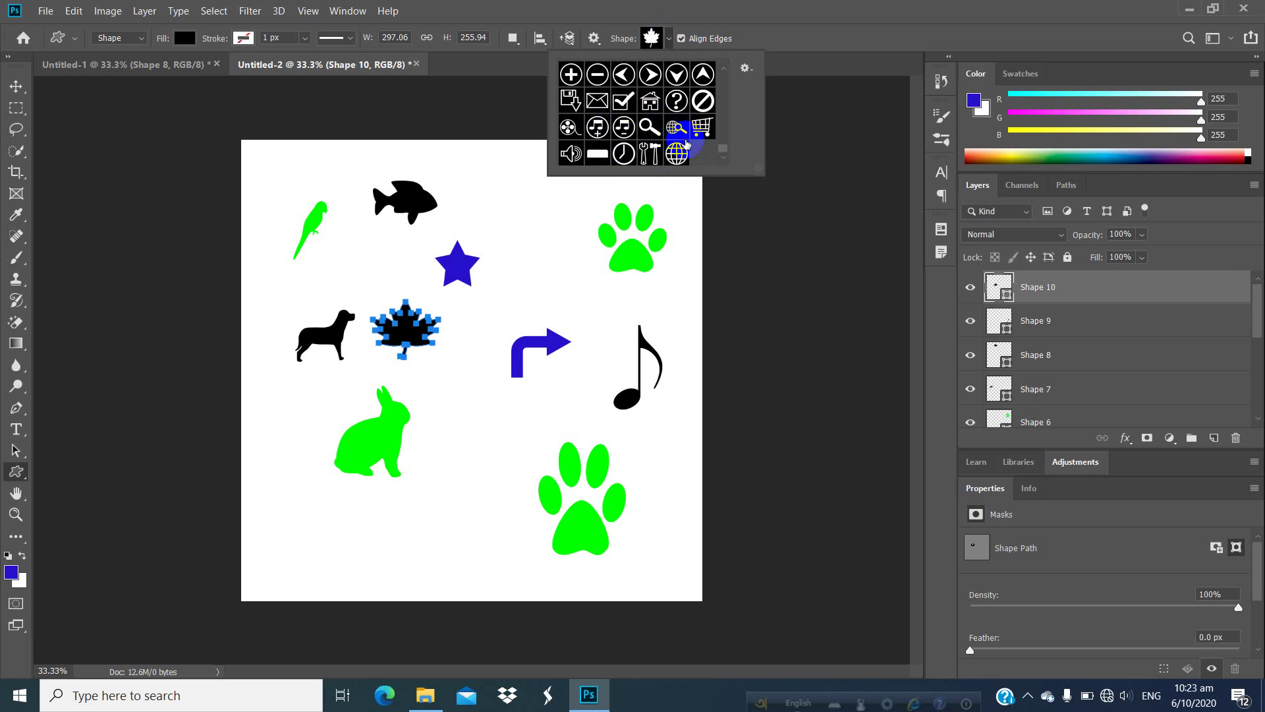
click(531, 233)
drag(531, 233, 669, 469)
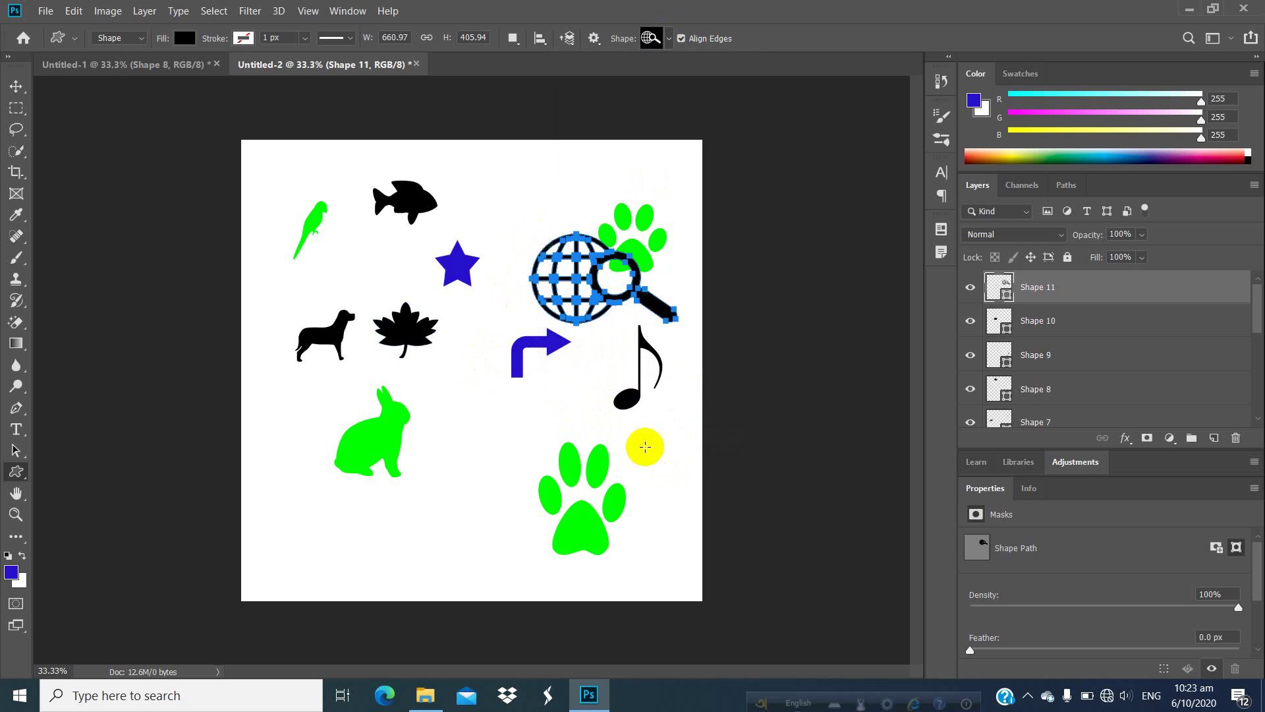
Draw a second, smaller globe with magnifying glass below the rabbit on the same shape layer and set the layer's fill to blue
drag(350, 522, 454, 613)
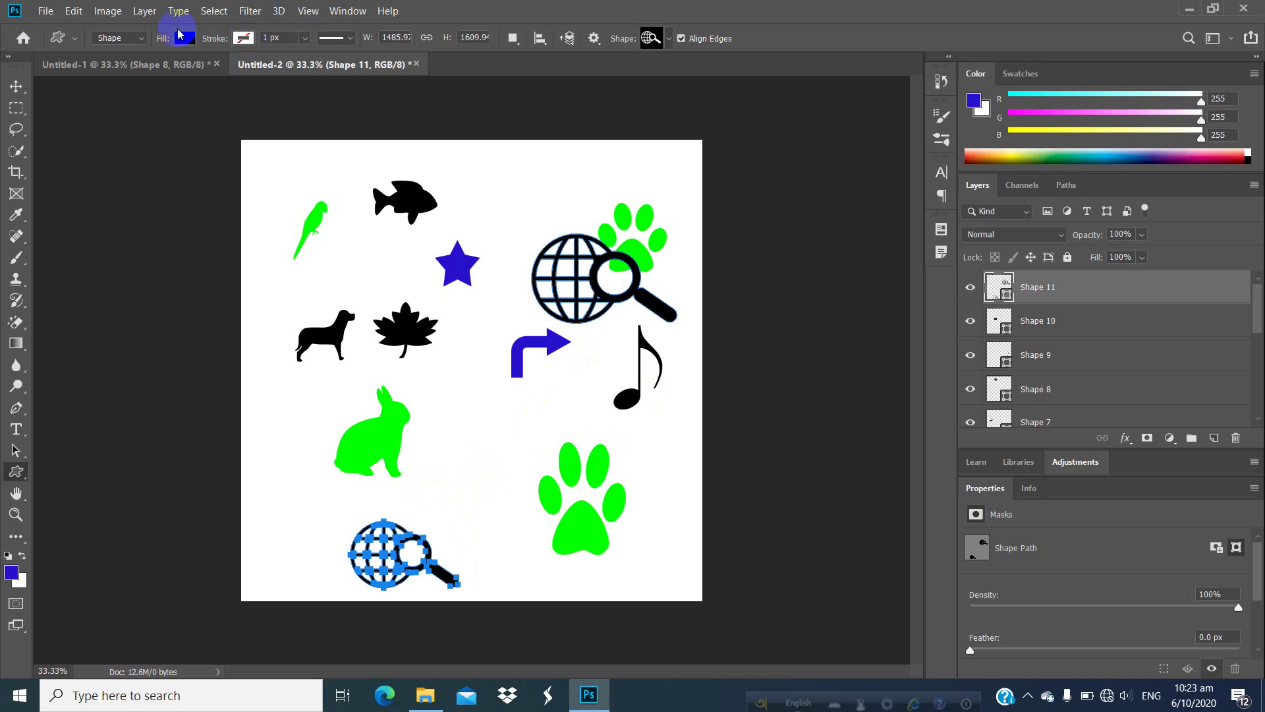
click(186, 38)
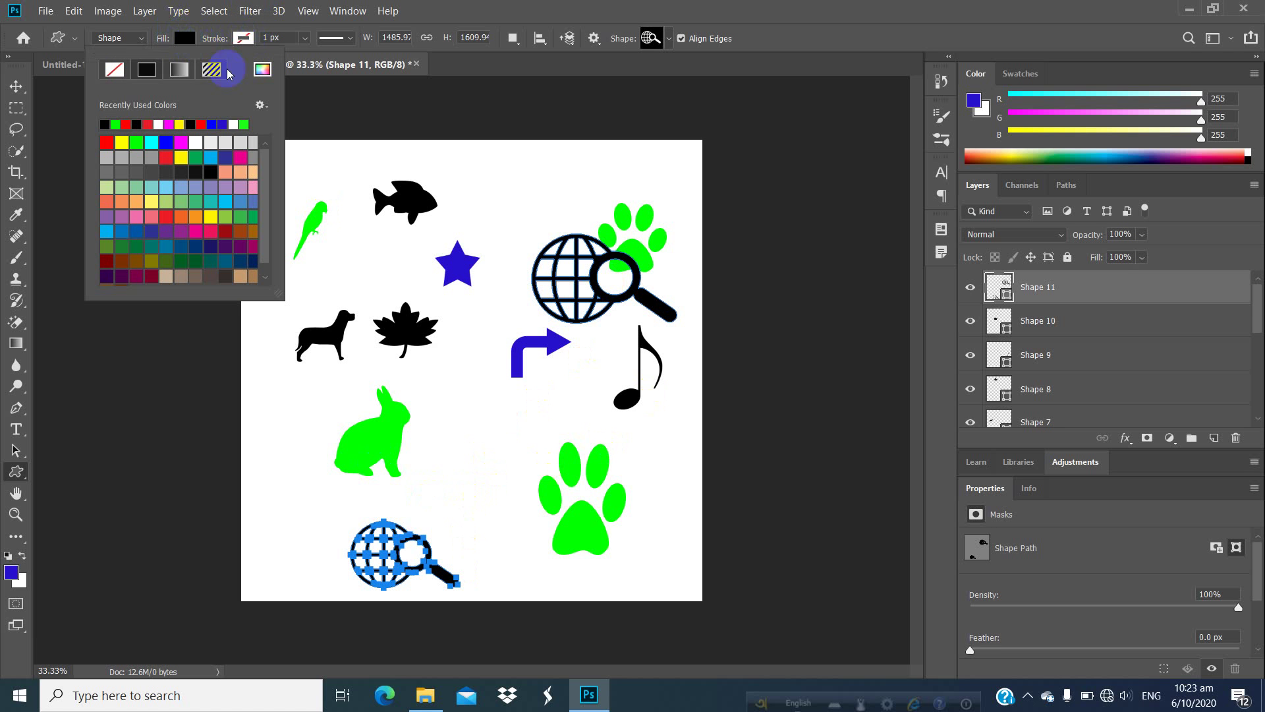
click(214, 125)
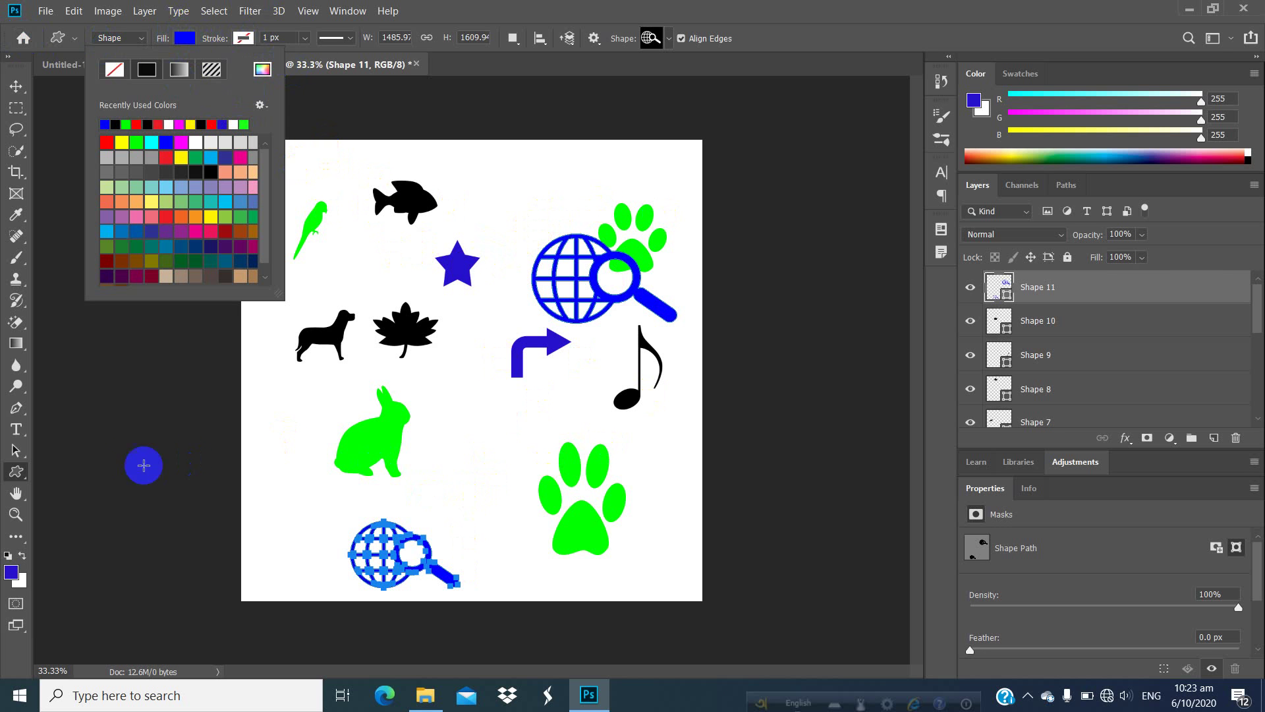
Switch to the Untitled-1 document and review its drawn shapes and the list of available shape tools
click(16, 471)
right_click(16, 471)
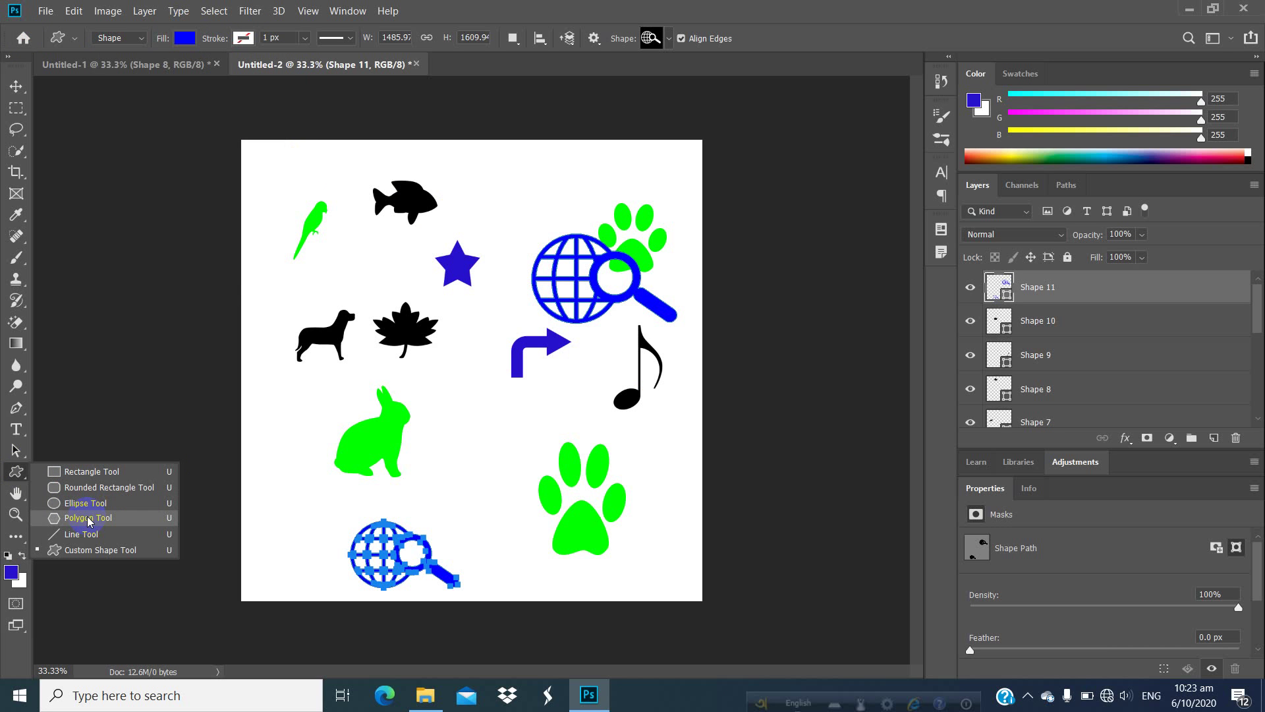
click(169, 62)
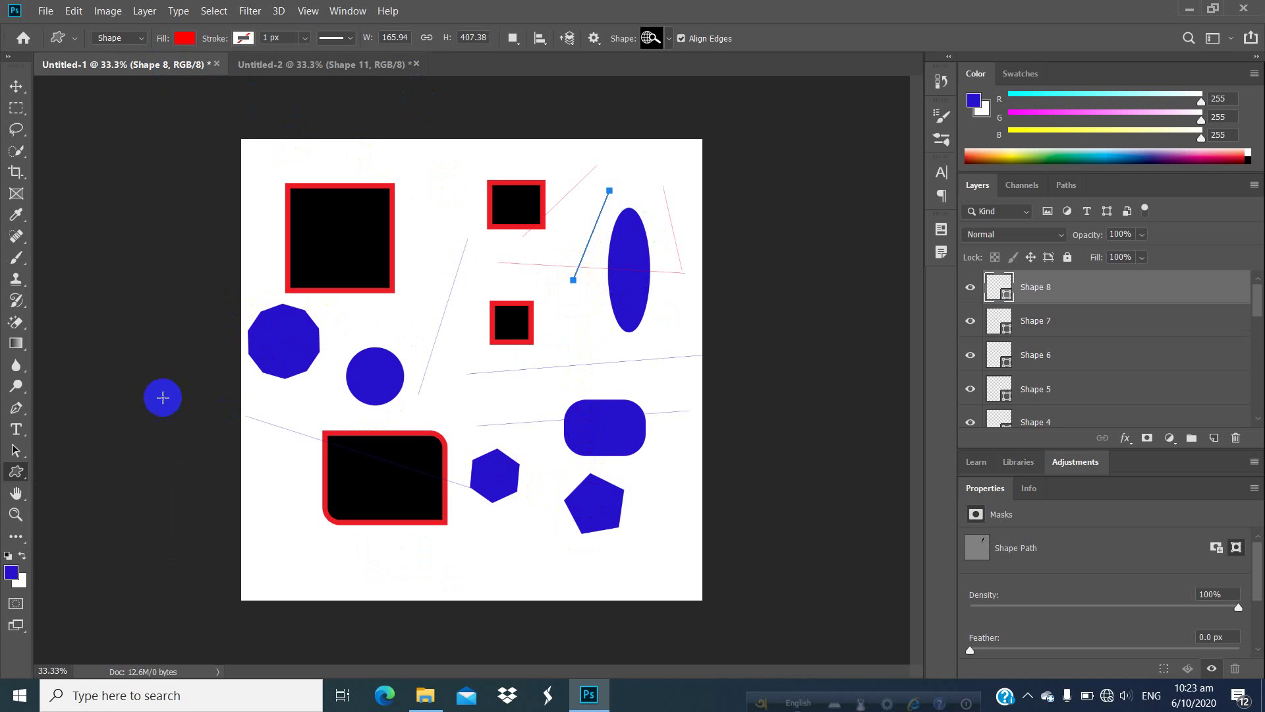
right_click(15, 472)
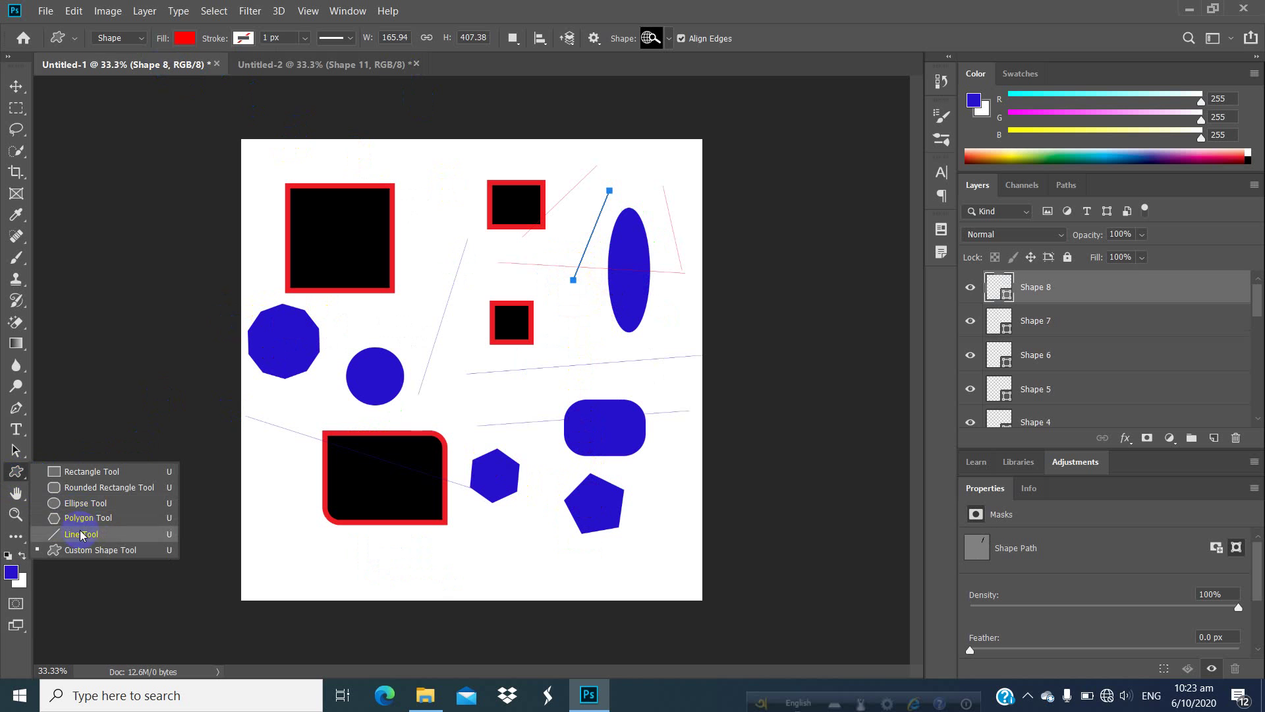
click(82, 552)
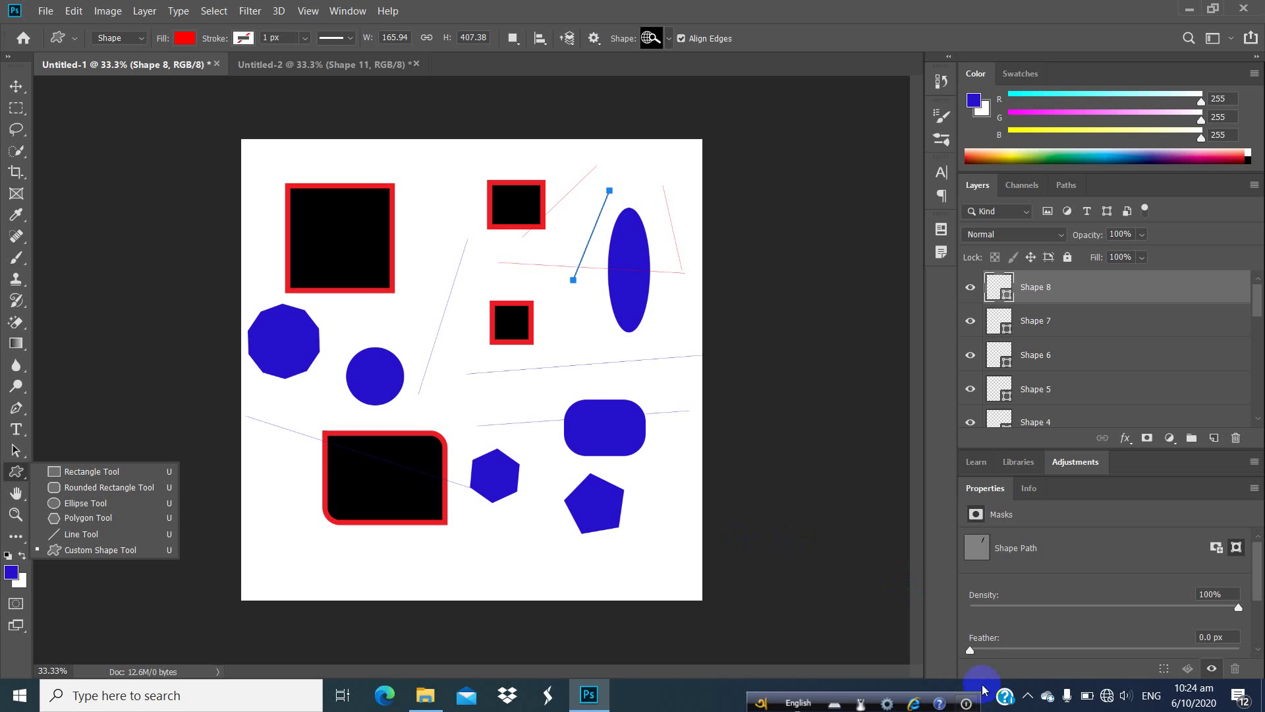
click(1025, 700)
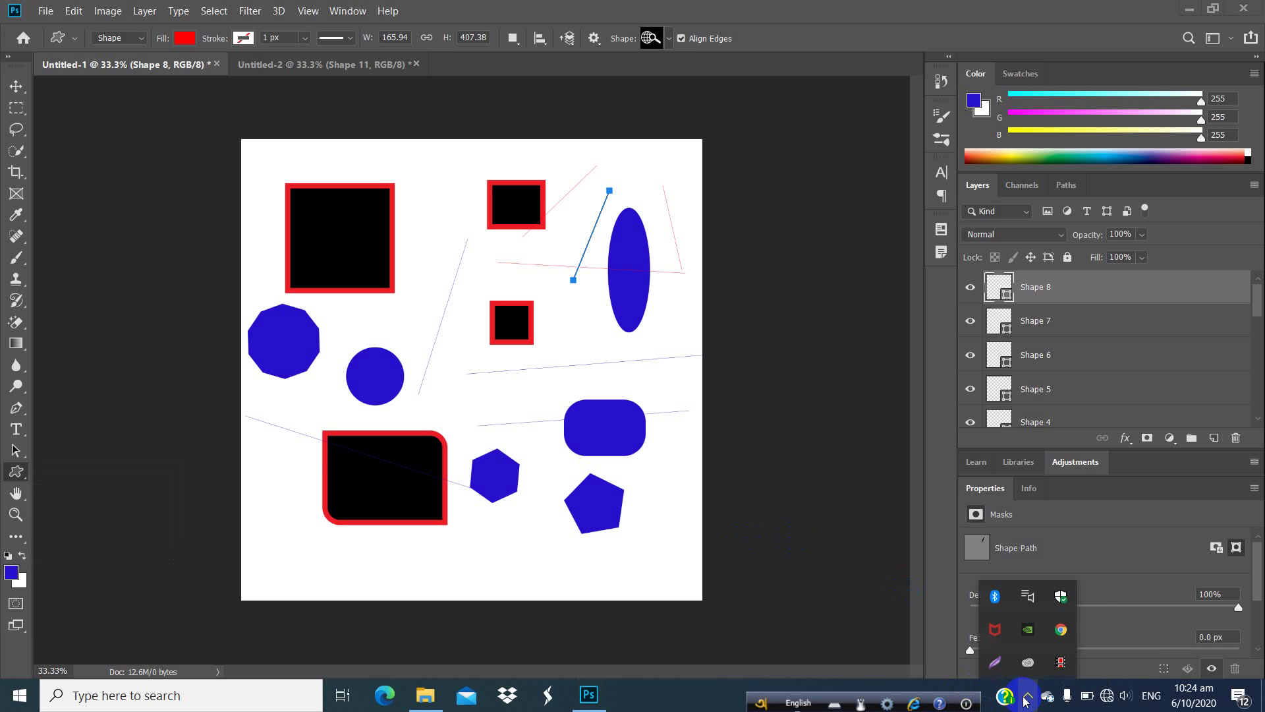